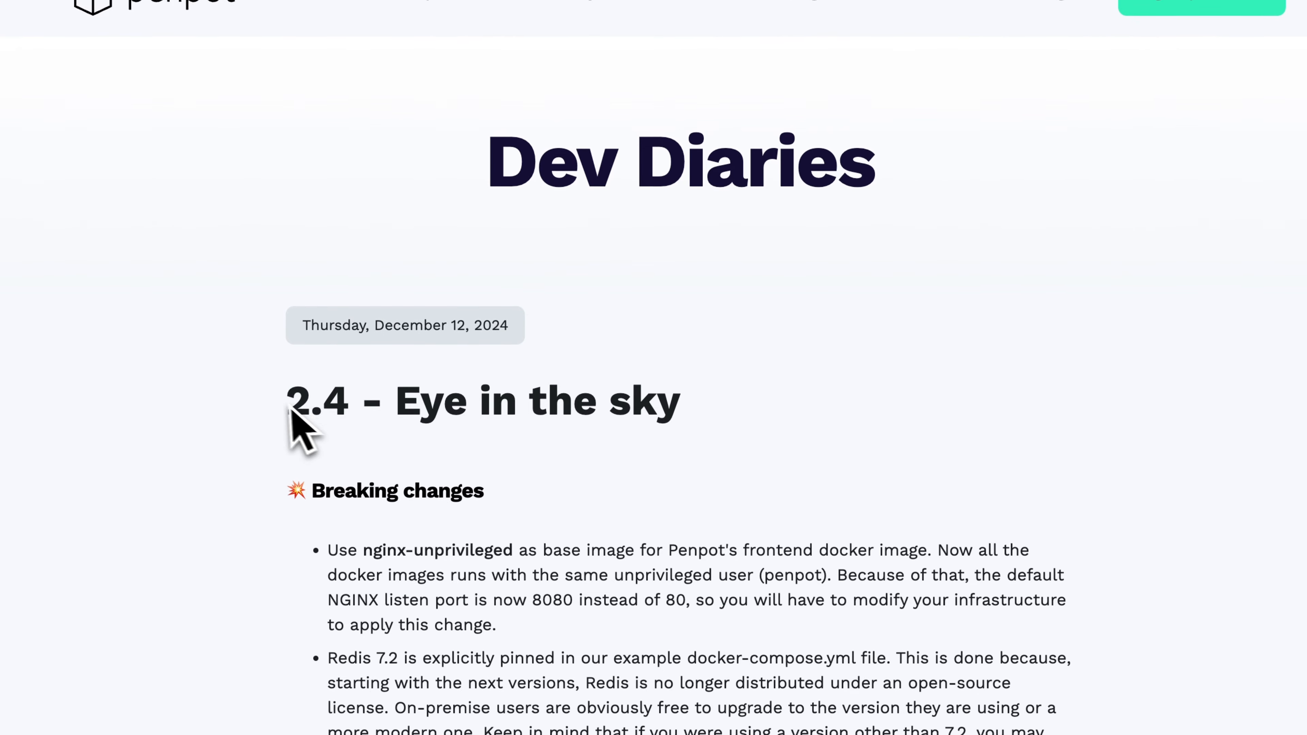
Review the New Features listed for release 2.4 in the Dev Diaries, including file history versions management and the new .penpot file format.
left_click_drag(289, 407, 481, 384)
scroll(489, 417, "down", 10)
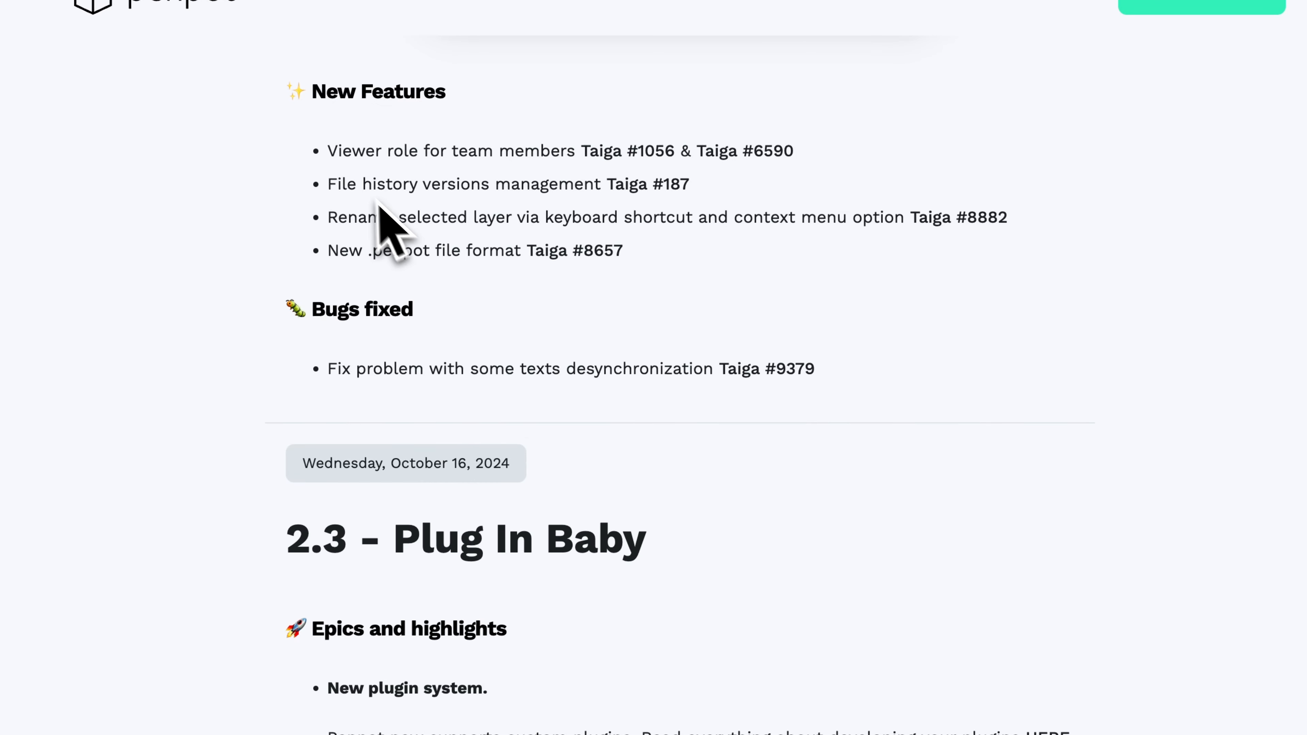
left_click_drag(327, 184, 473, 184)
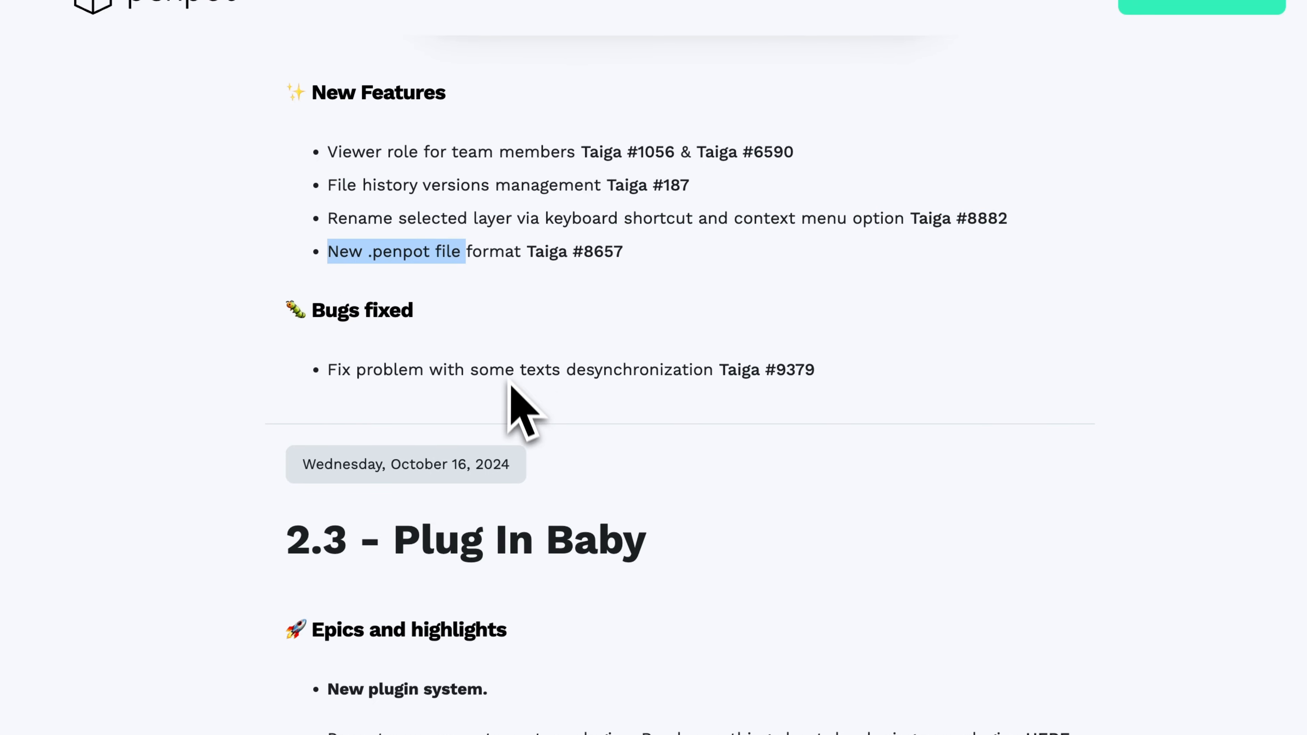
scroll(519, 402, "up", 3)
left_click(432, 258)
Switch to the Penpot design file and open the MynaUI Icons plugin.
key("super+2")
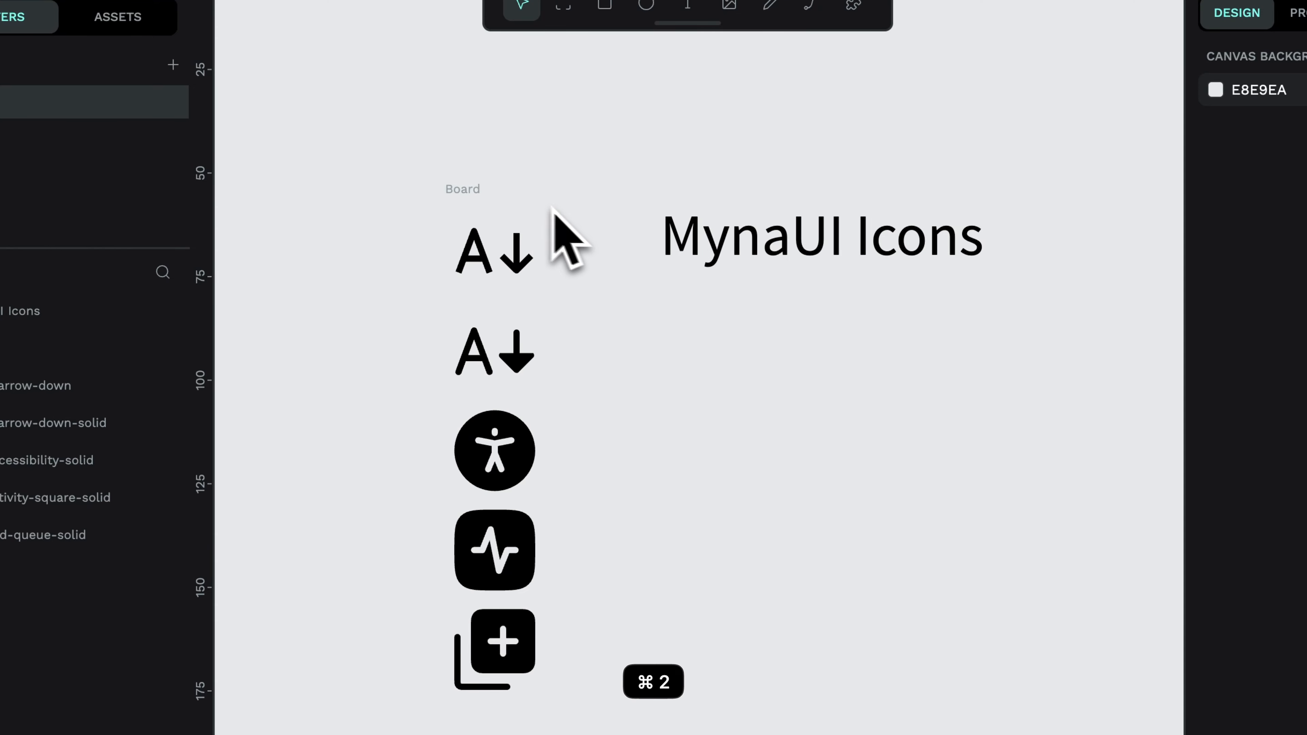
left_click_drag(396, 137, 1029, 728)
scroll(903, 464, "right", 1)
left_click(976, 402)
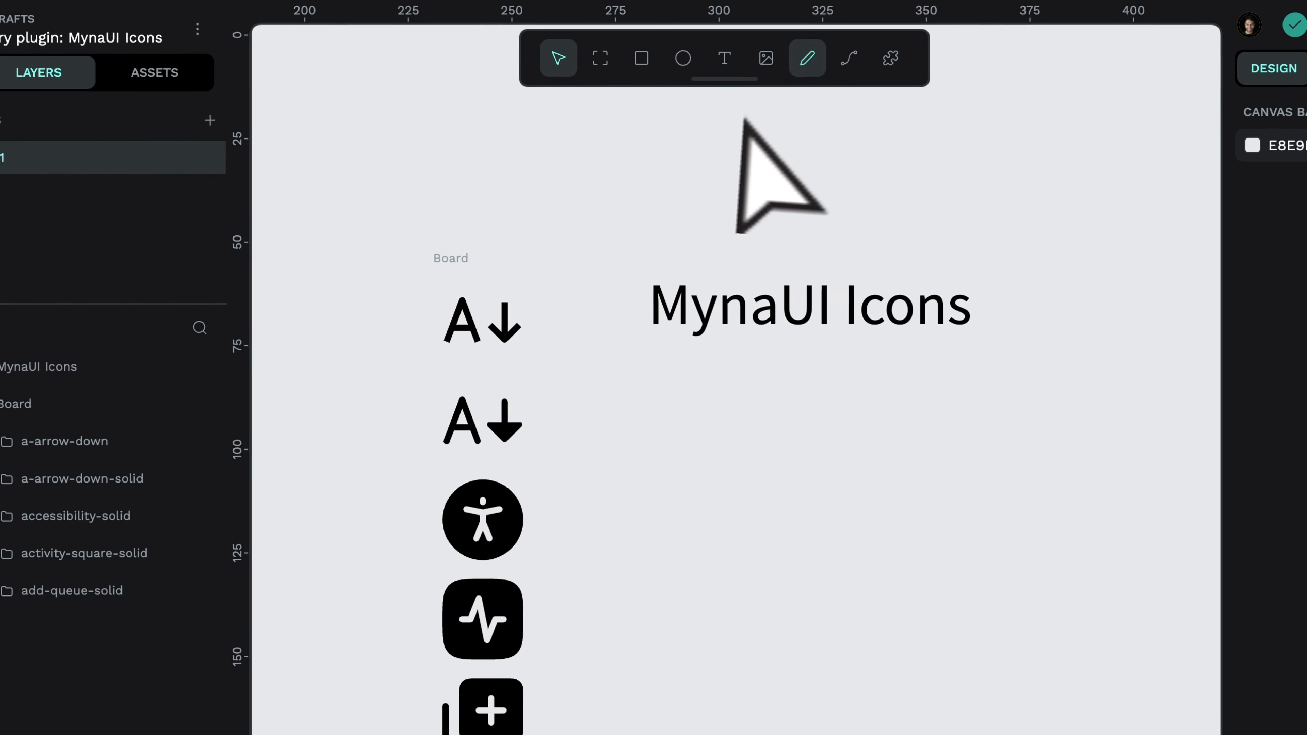
left_click(804, 44)
left_click(744, 447)
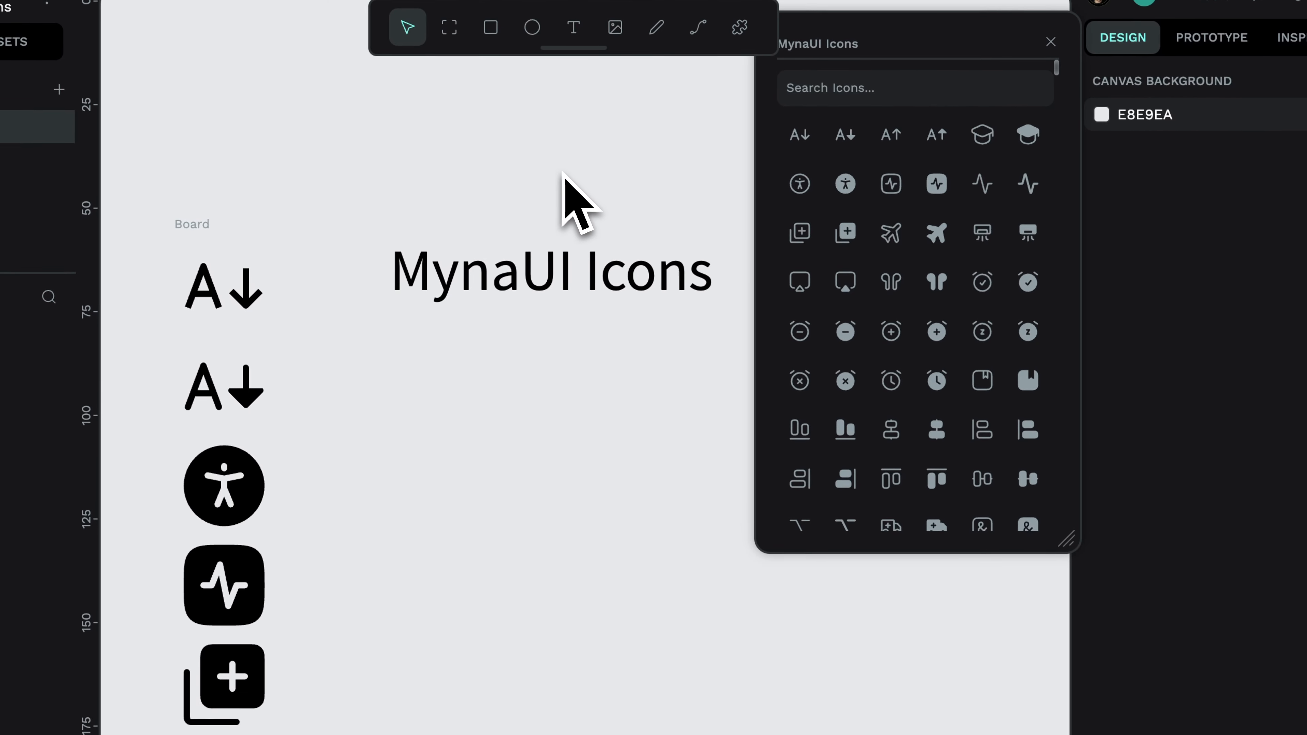
Add the activity-square-solid icon from the plugin to the canvas below the MynaUI Icons text, then close the plugin and clear the selection.
left_click_drag(887, 30, 796, 467)
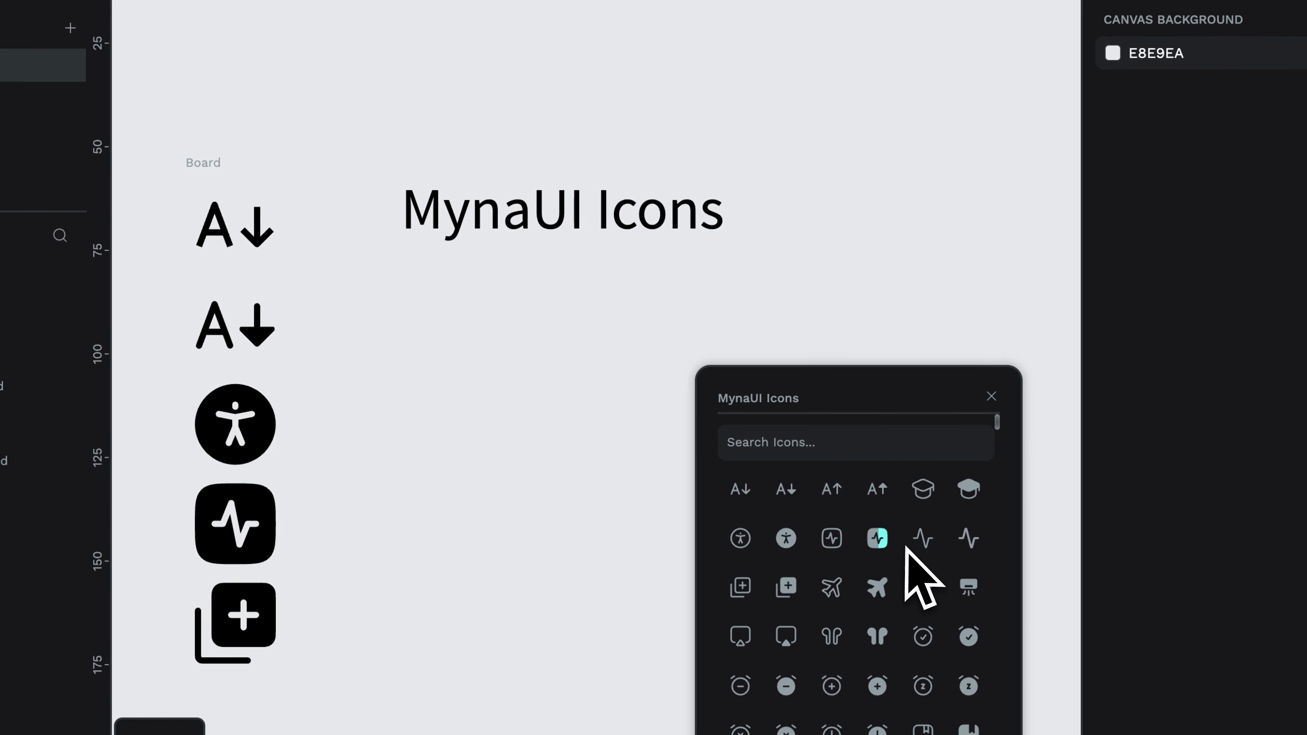
left_click(870, 587)
scroll(653, 479, "right", 3)
left_click(494, 375)
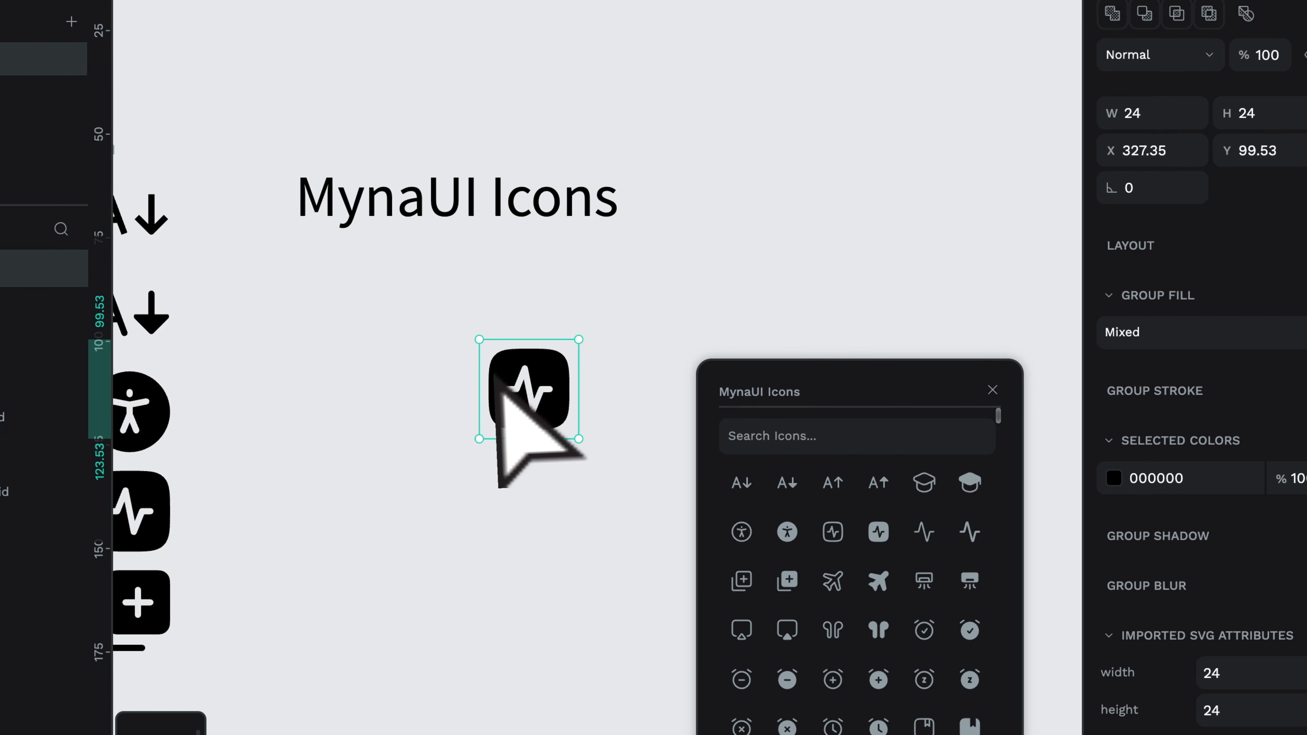
scroll(598, 685, "down", 2)
scroll(598, 684, "left", 5)
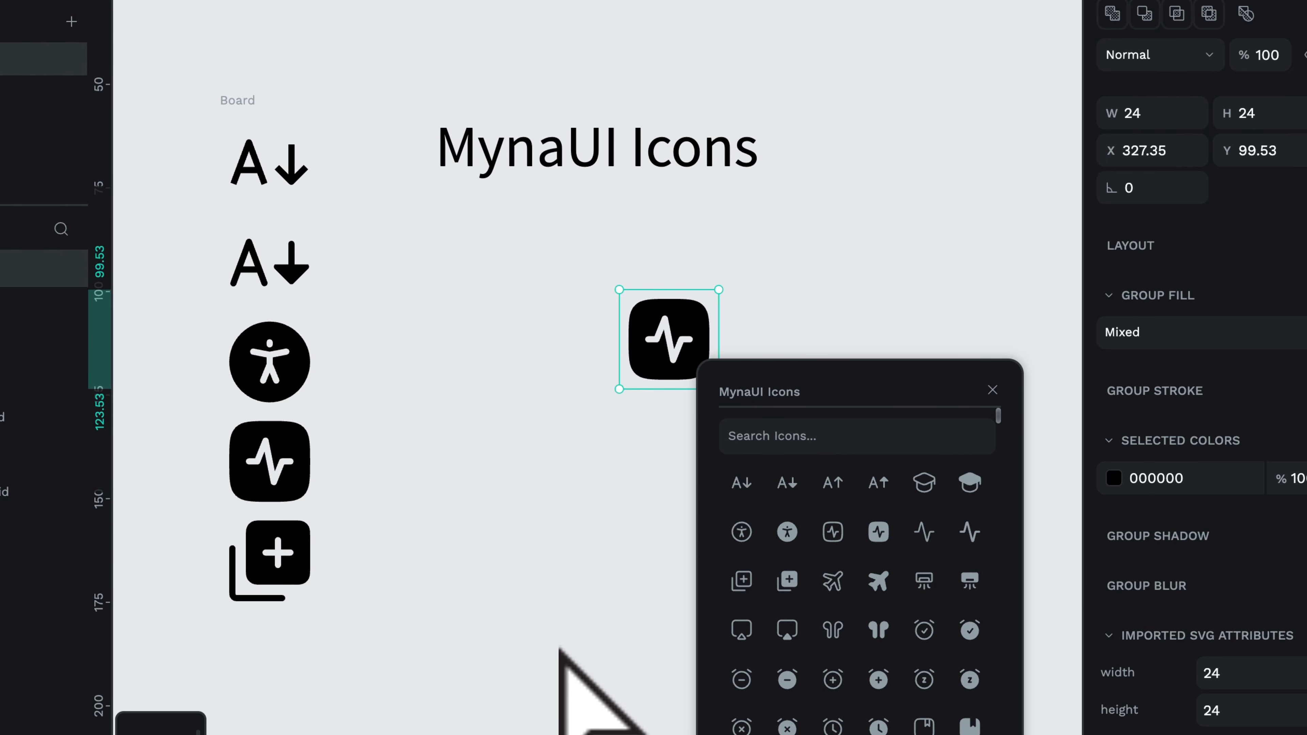
left_click(992, 389)
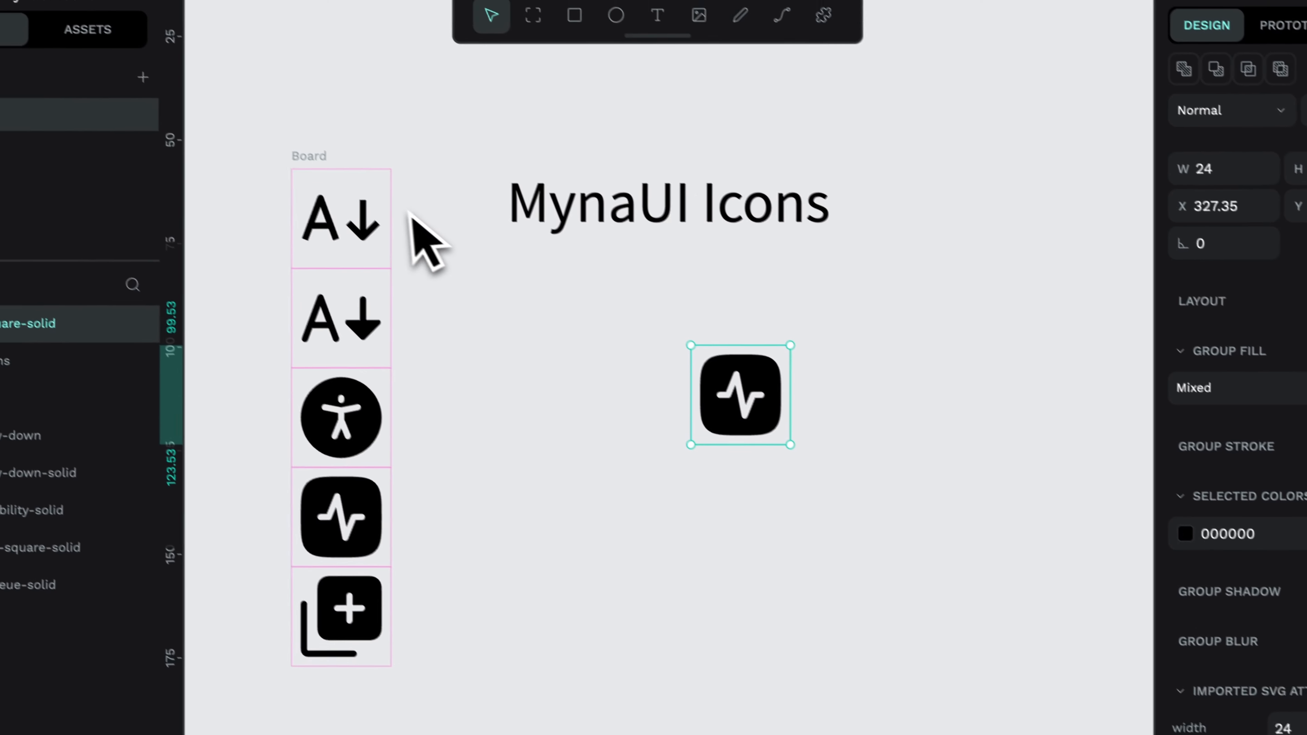
key("Escape")
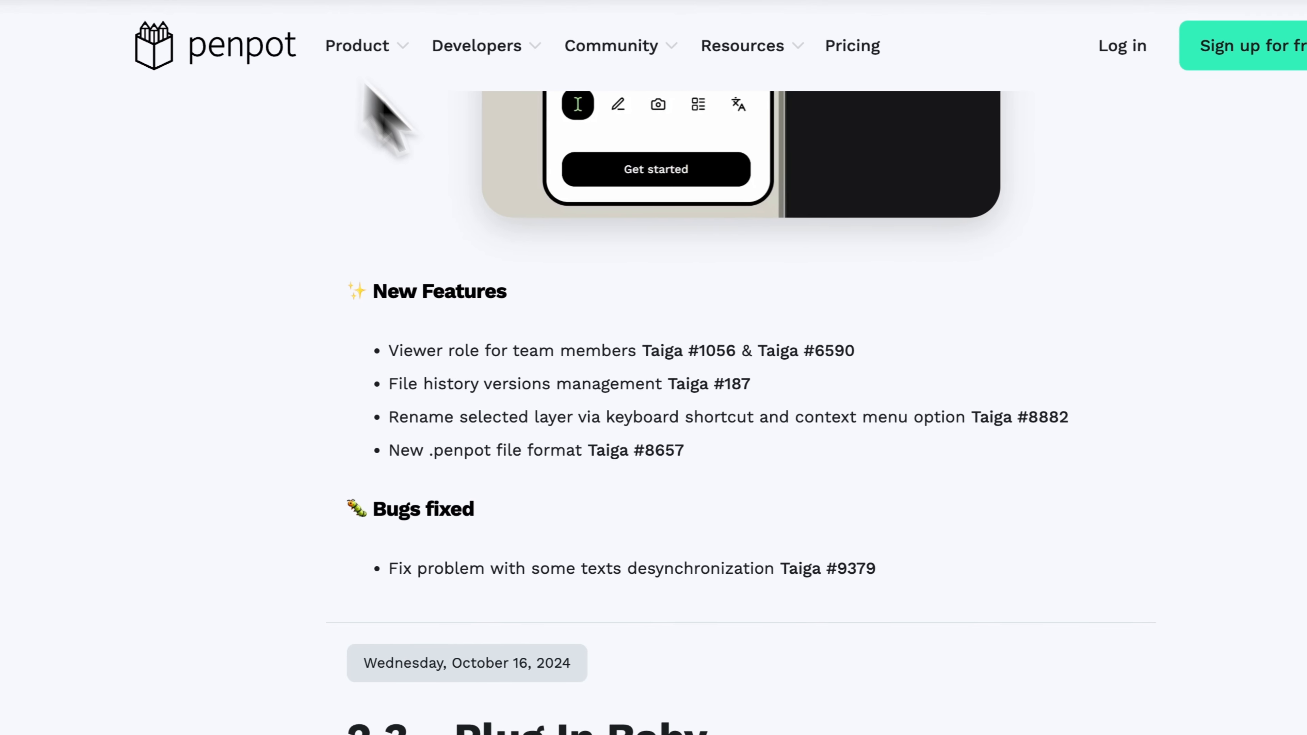
Check the New Features list in the release notes again and open the design file's version history.
left_click_drag(530, 351, 796, 432)
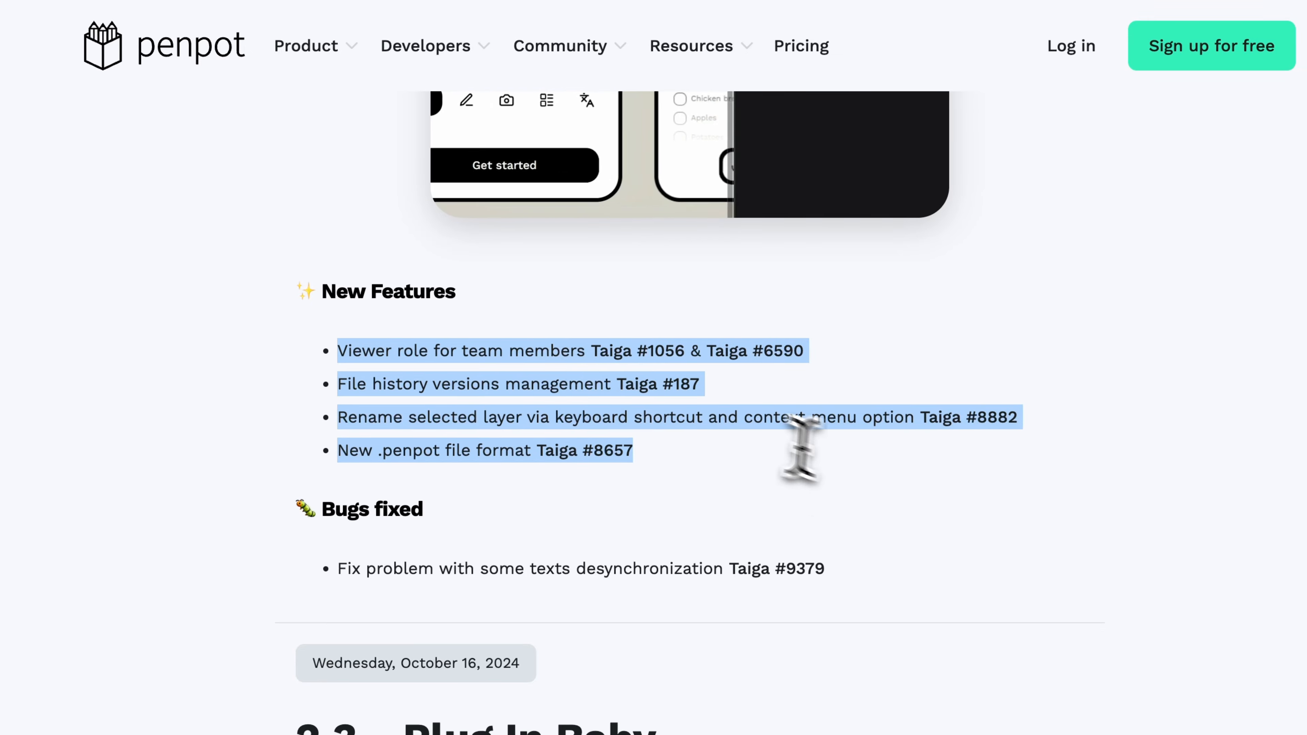
left_click(444, 365)
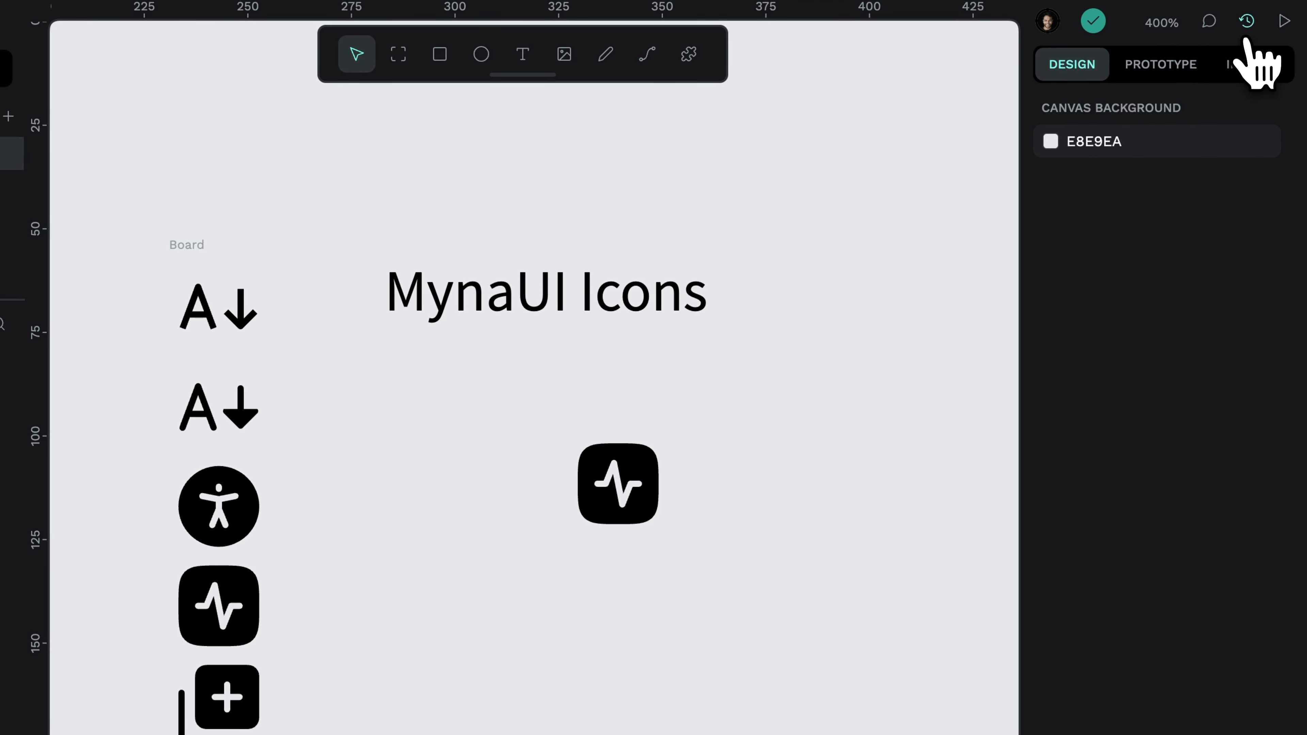
left_click(1249, 25)
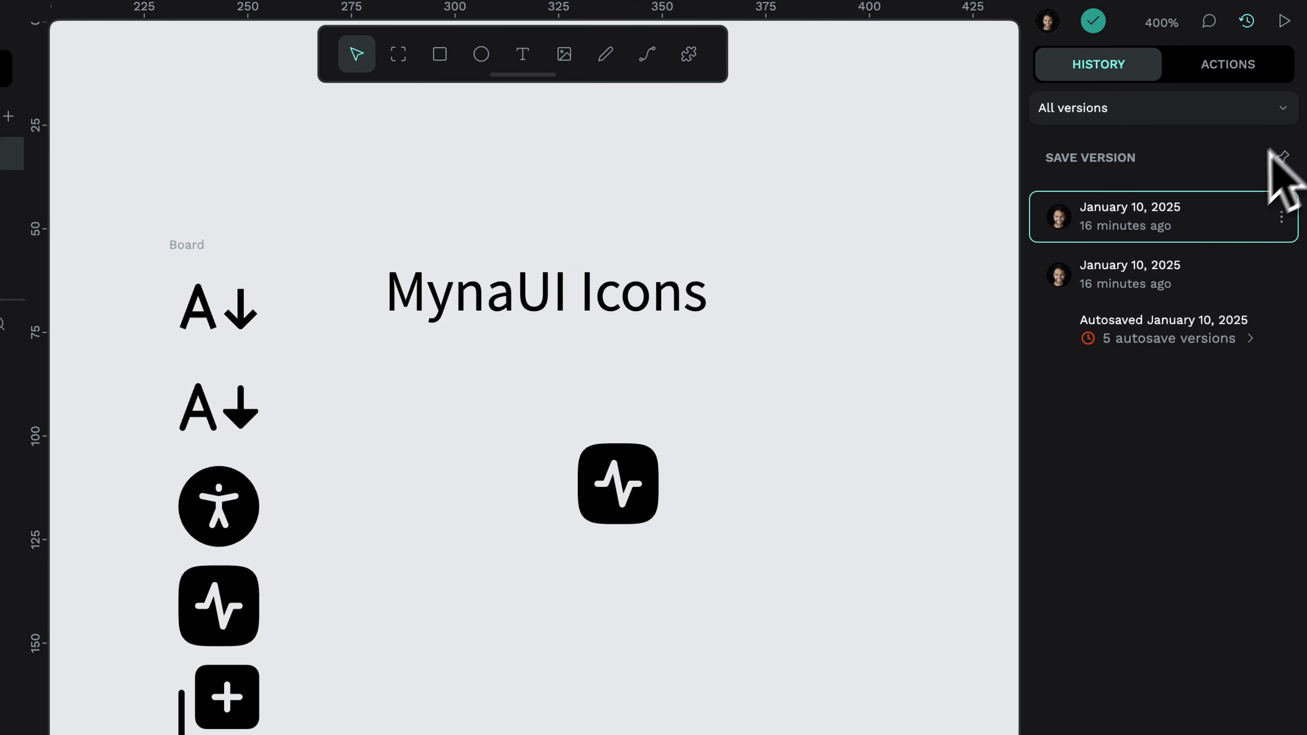
left_click(1167, 234)
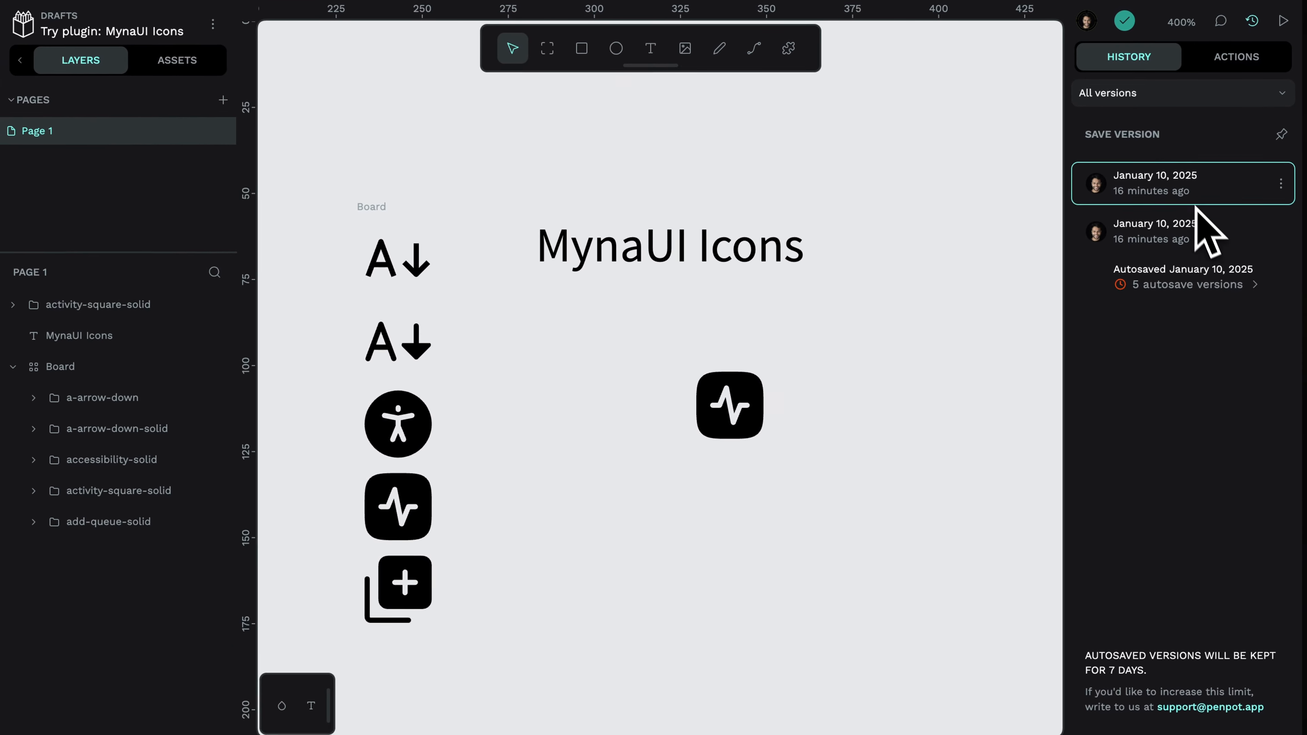
Examine the file's recorded actions and the details of the most recent Modified shapes entry.
left_click(1237, 57)
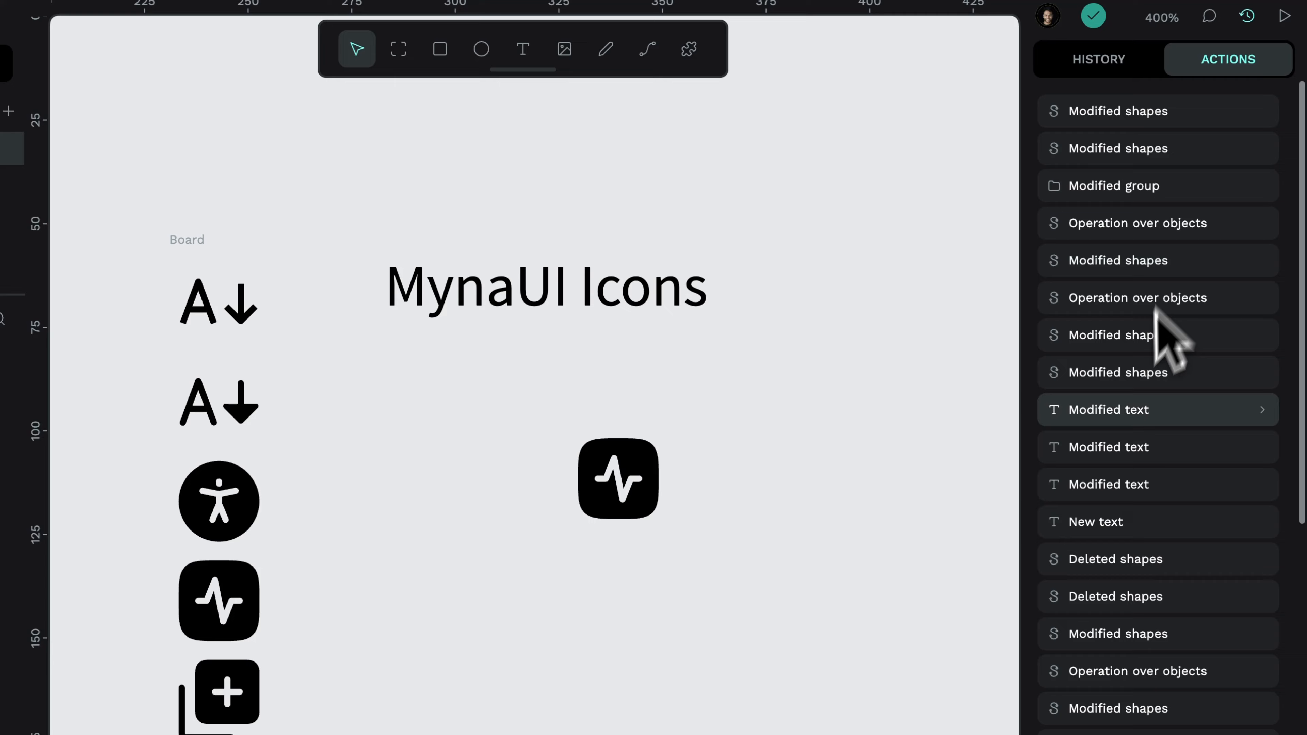
scroll(1140, 376, "down", 5)
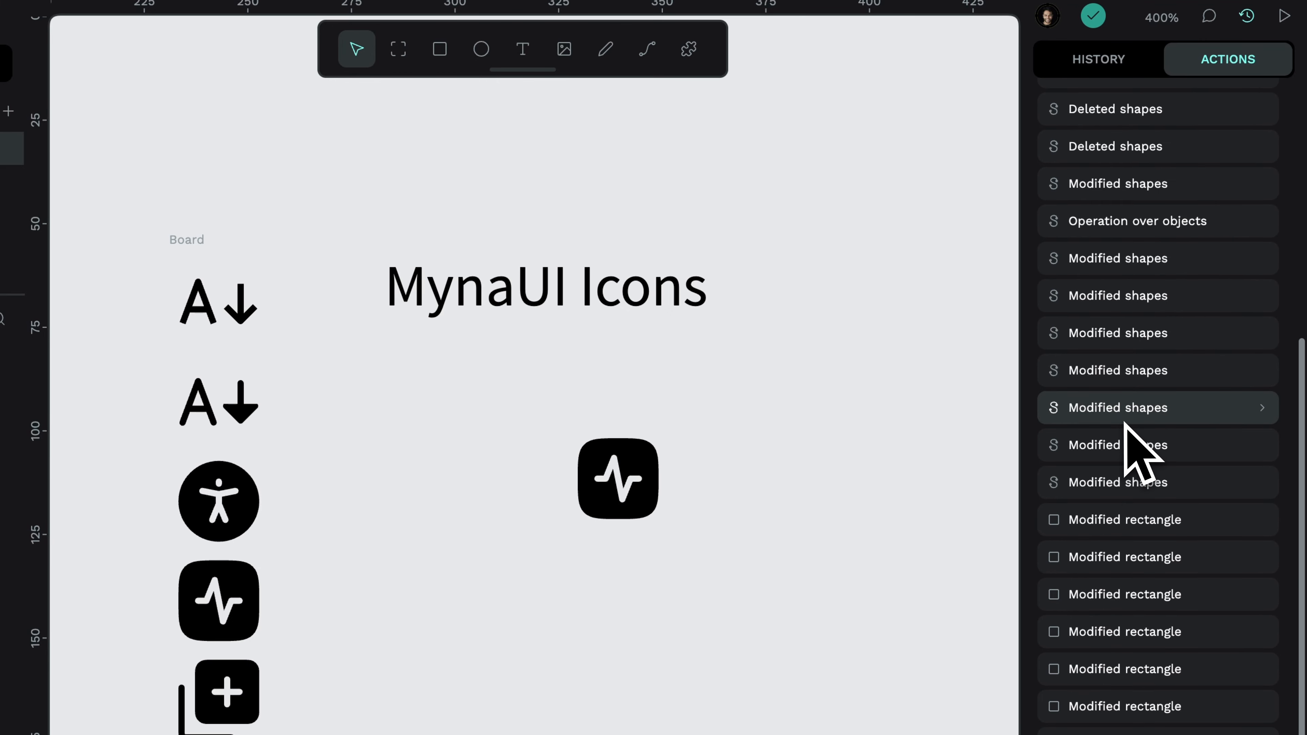
scroll(1127, 440, "up", 5)
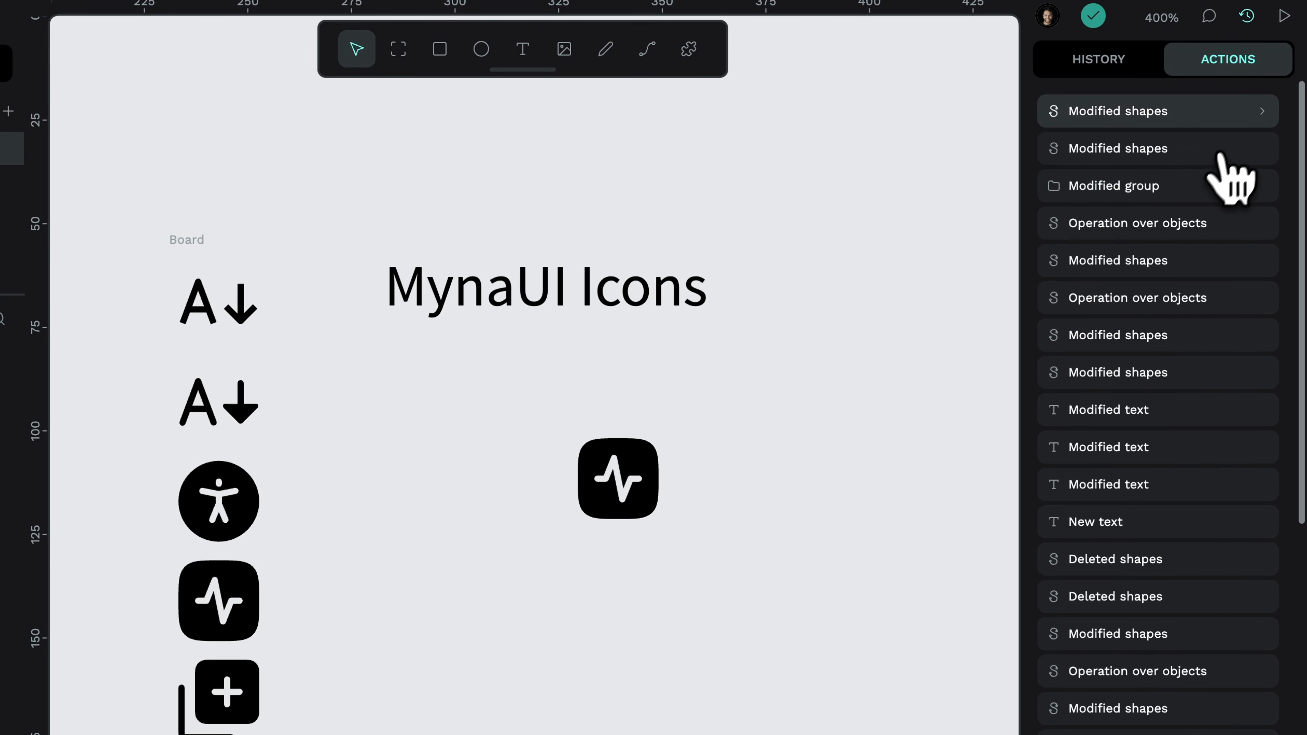
left_click(1262, 113)
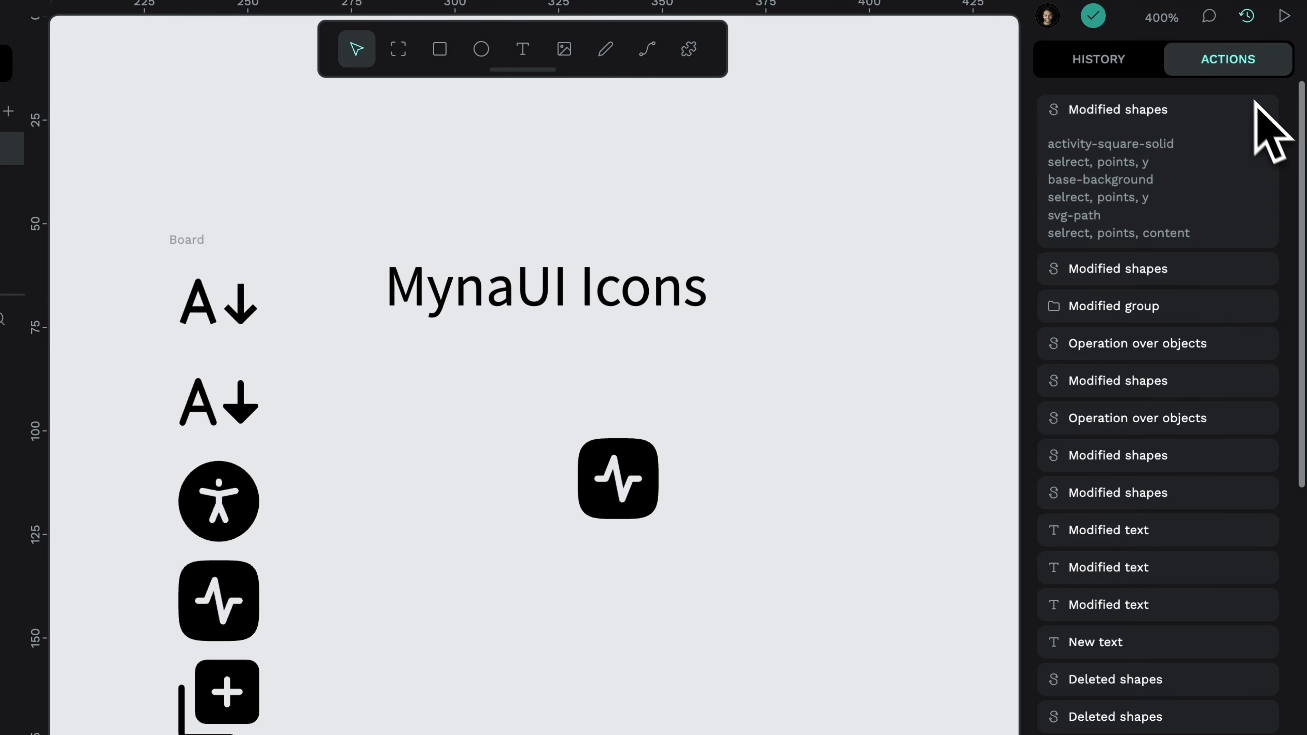
left_click(1259, 110)
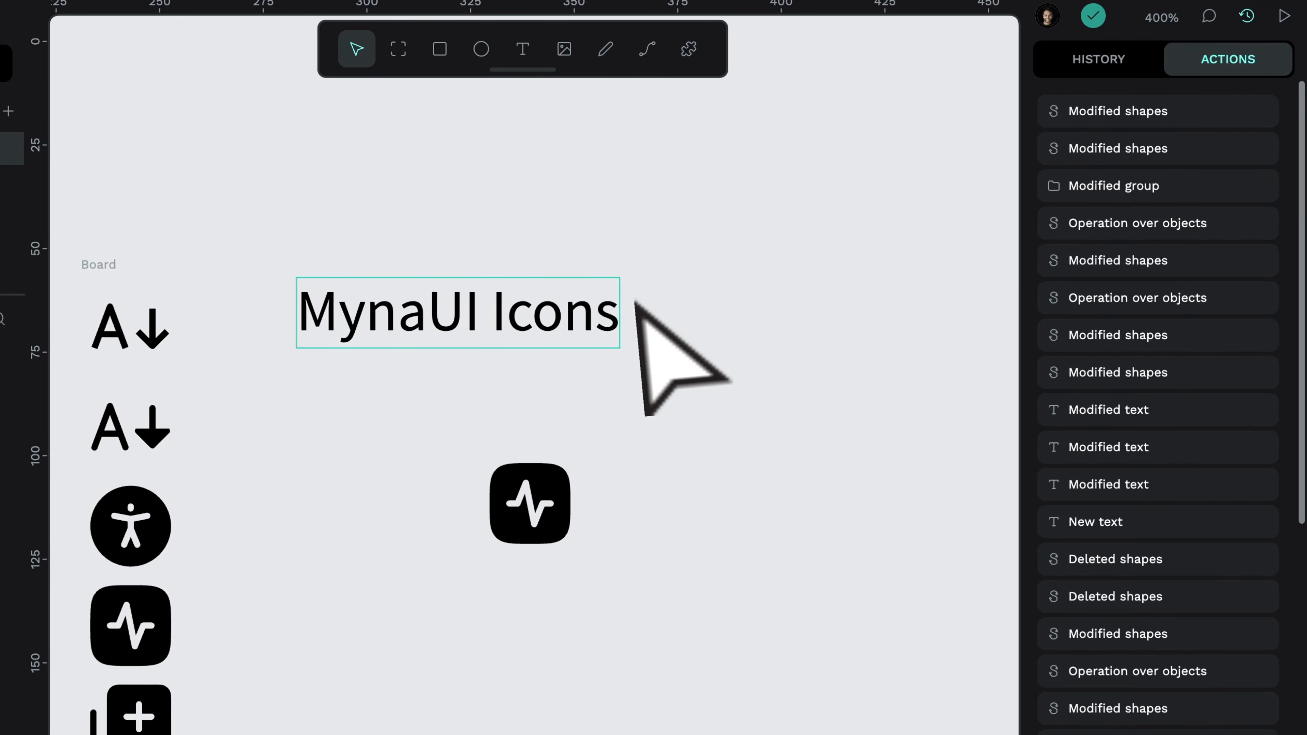
Duplicate the MynaUI Icons text twice, placing one copy beside the original and the other below that copy, and clear the selection.
left_click_drag(526, 322, 764, 480)
scroll(952, 280, "right", 3)
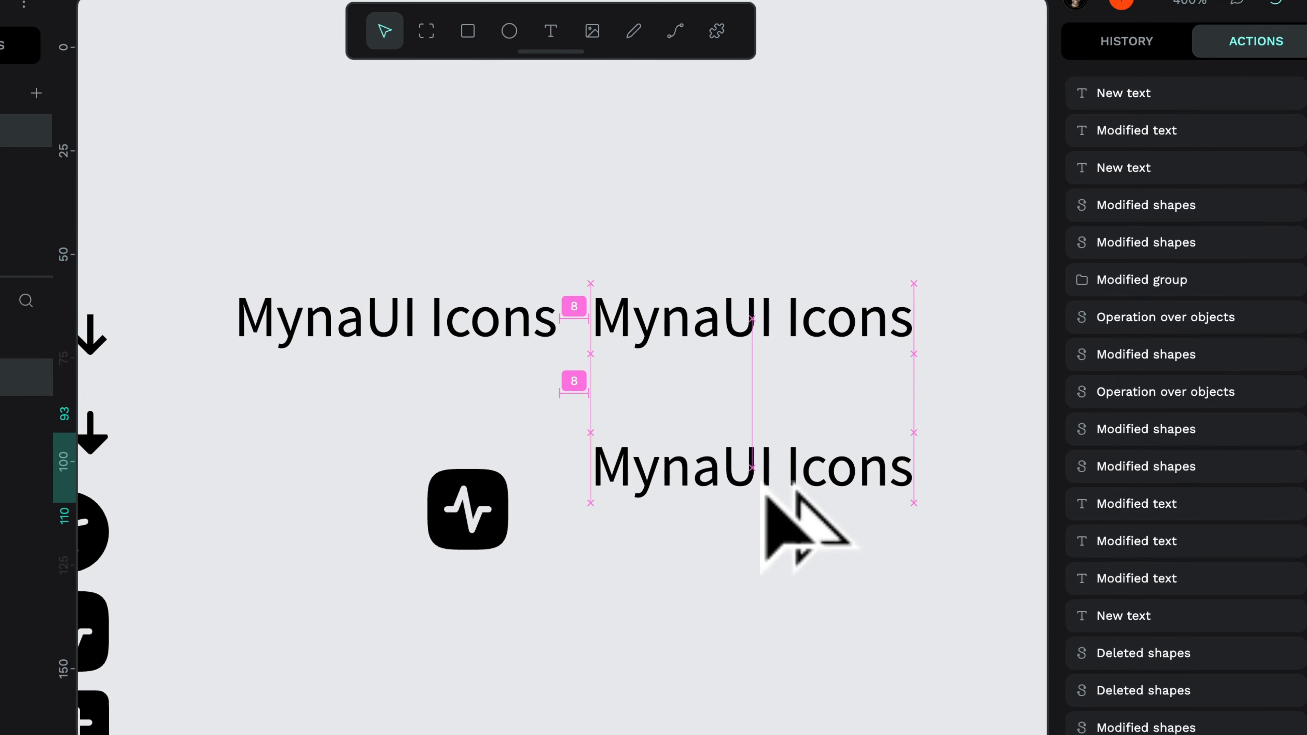
scroll(763, 480, "right", 2)
scroll(653, 399, "right", 2)
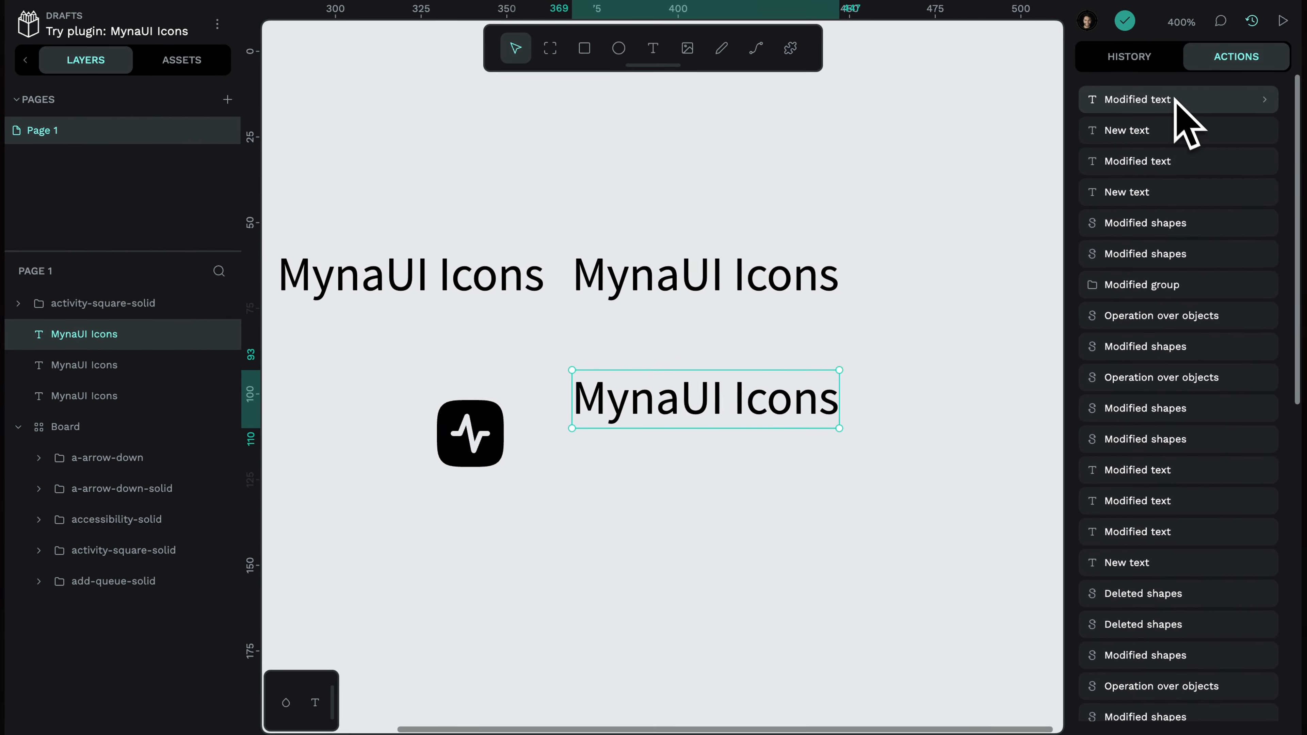
key("alt+n")
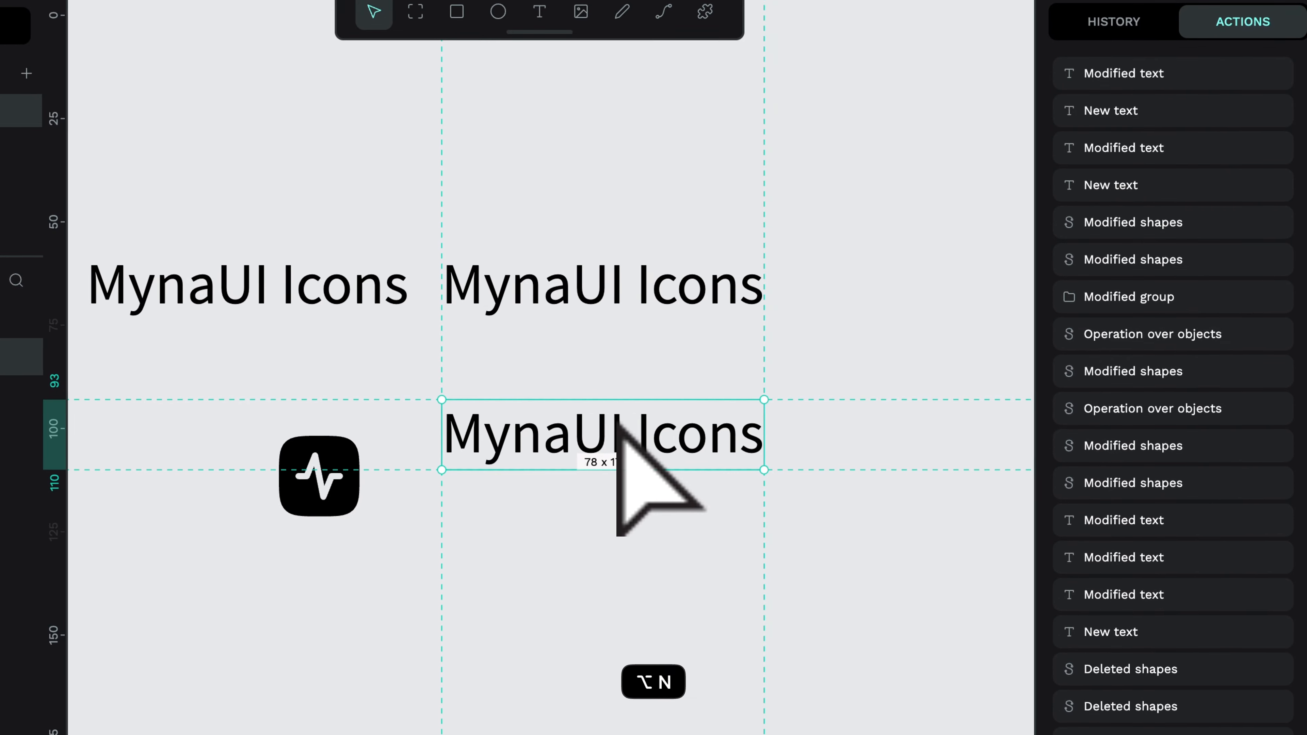
left_click(726, 354)
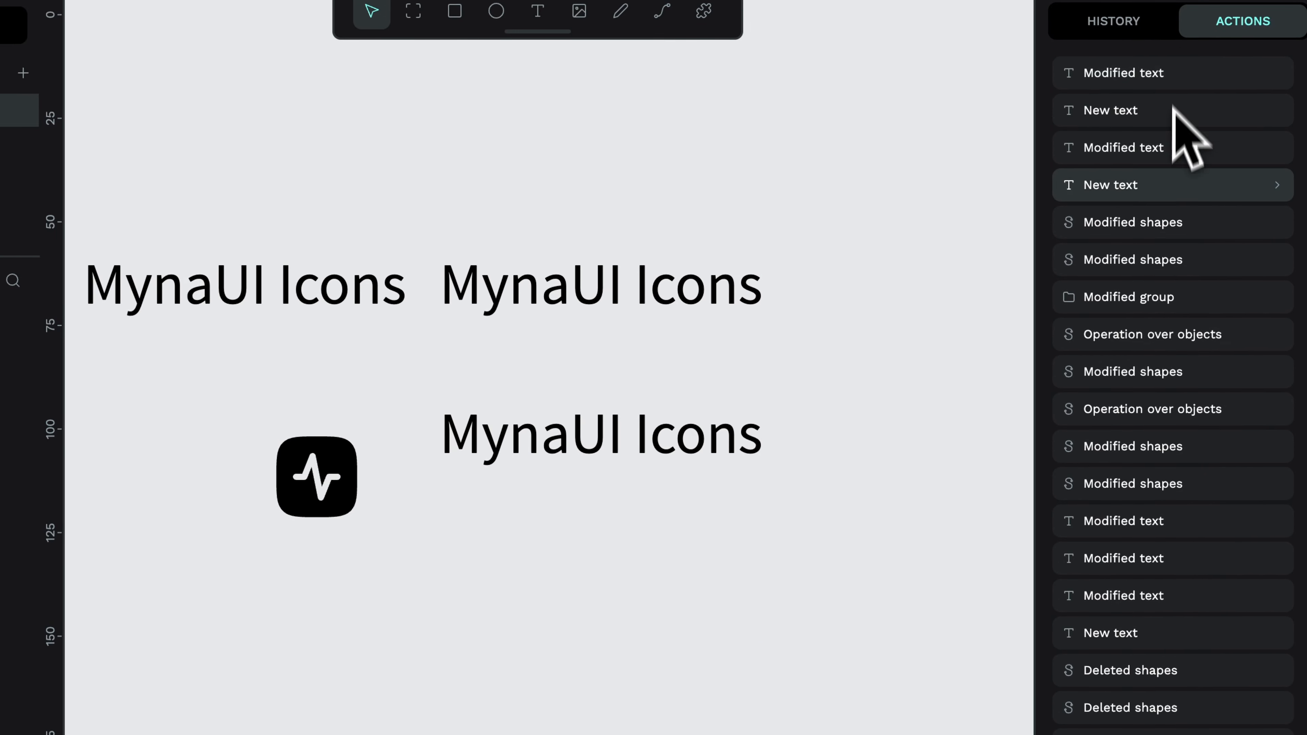
Save the current state of the file as a new version named Icons.
scroll(1169, 200, "down", 5)
scroll(1174, 203, "up", 5)
left_click(1129, 27)
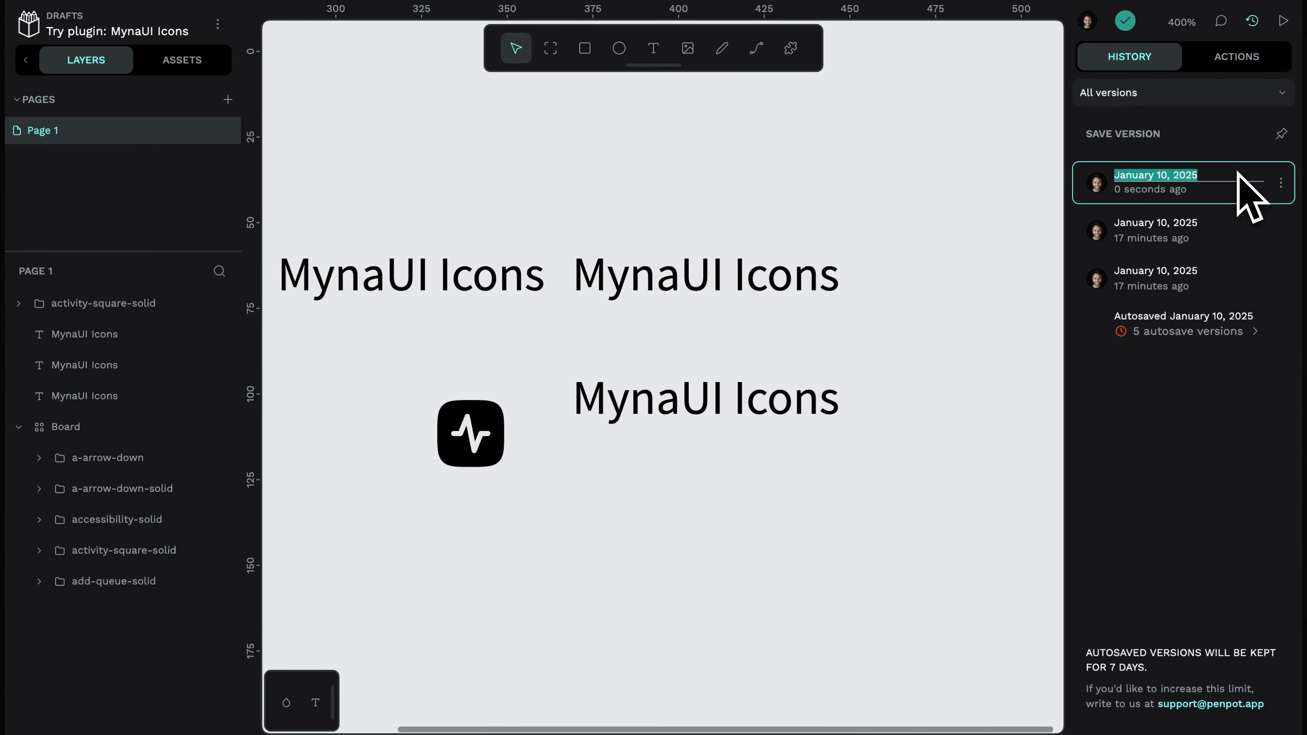
left_click(1056, 408)
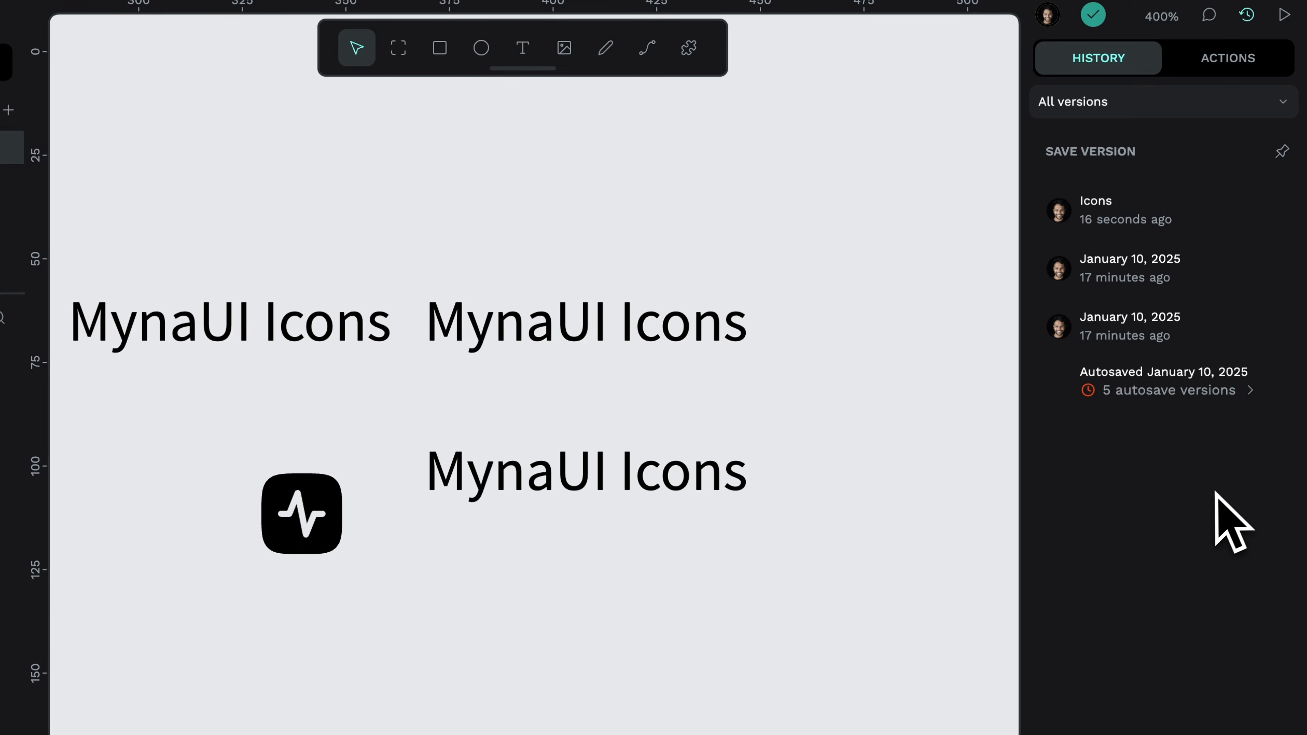
Review the recorded actions again, including the entries for the duplicated texts.
scroll(864, 388, "left", 3)
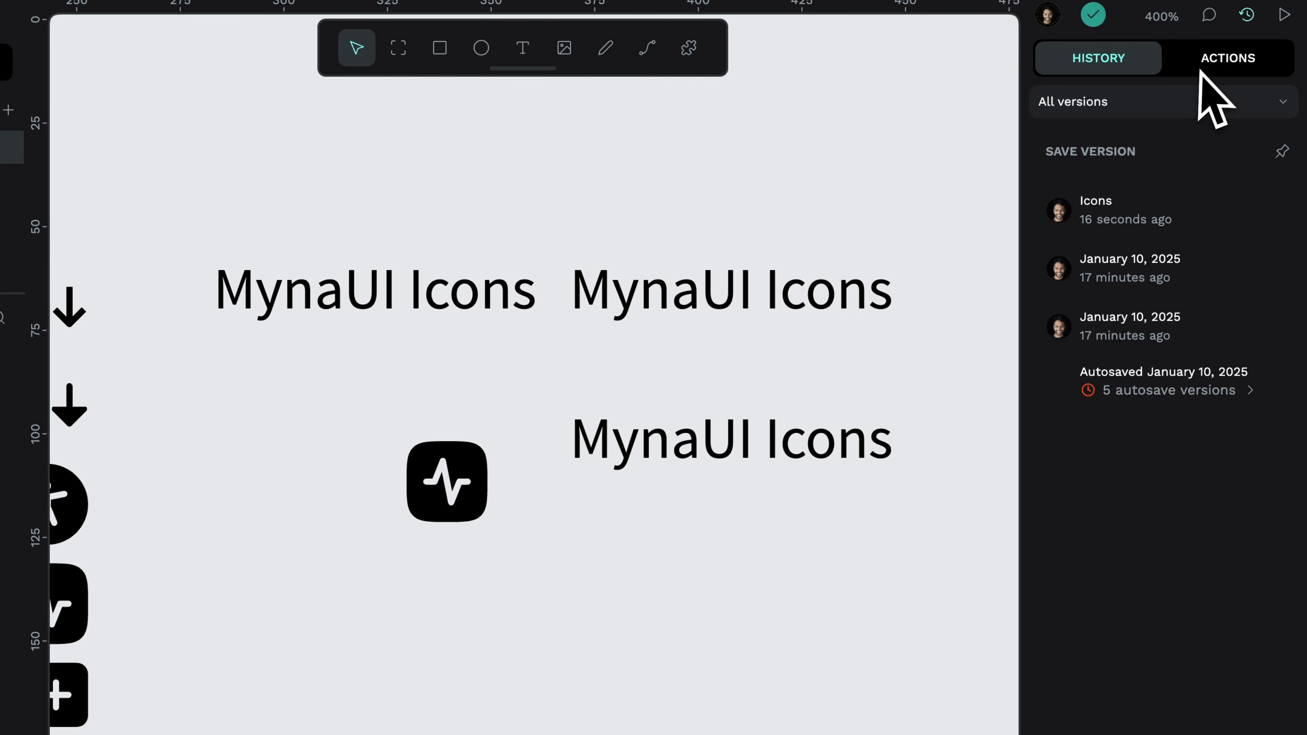
left_click(1223, 62)
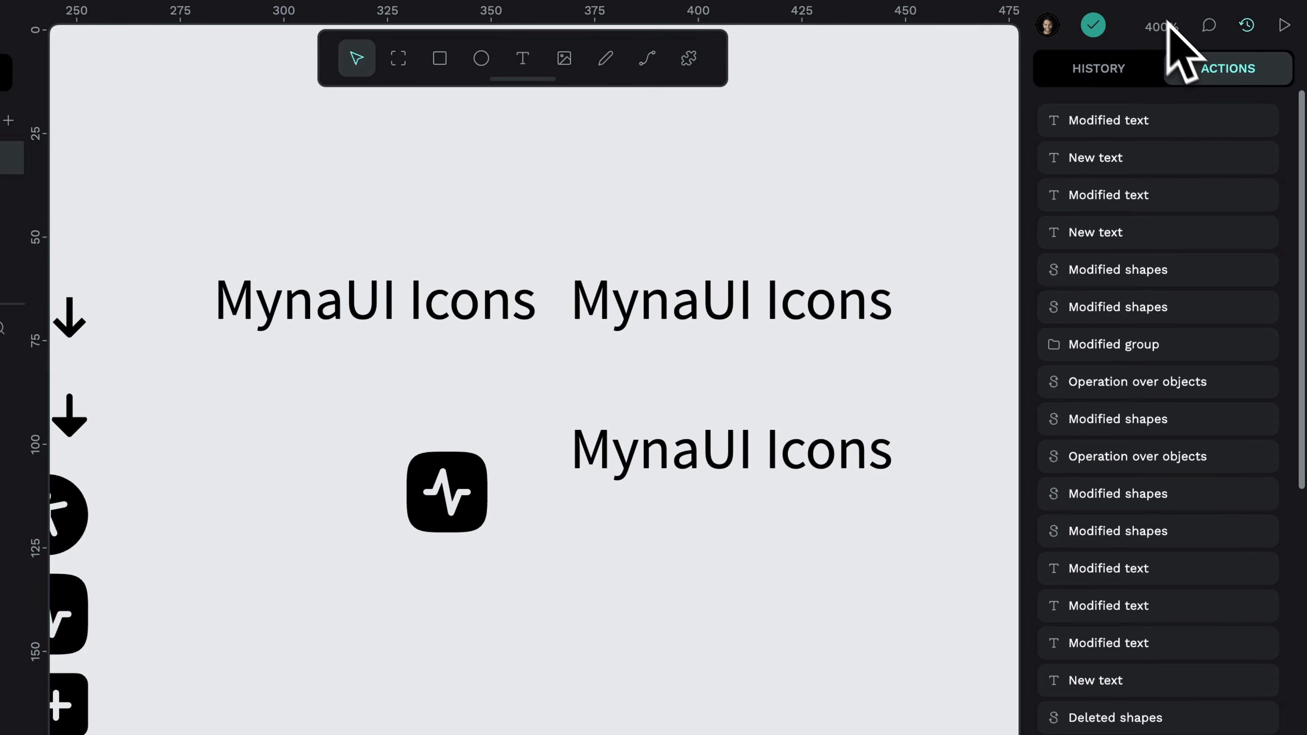
scroll(817, 226, "down", 3)
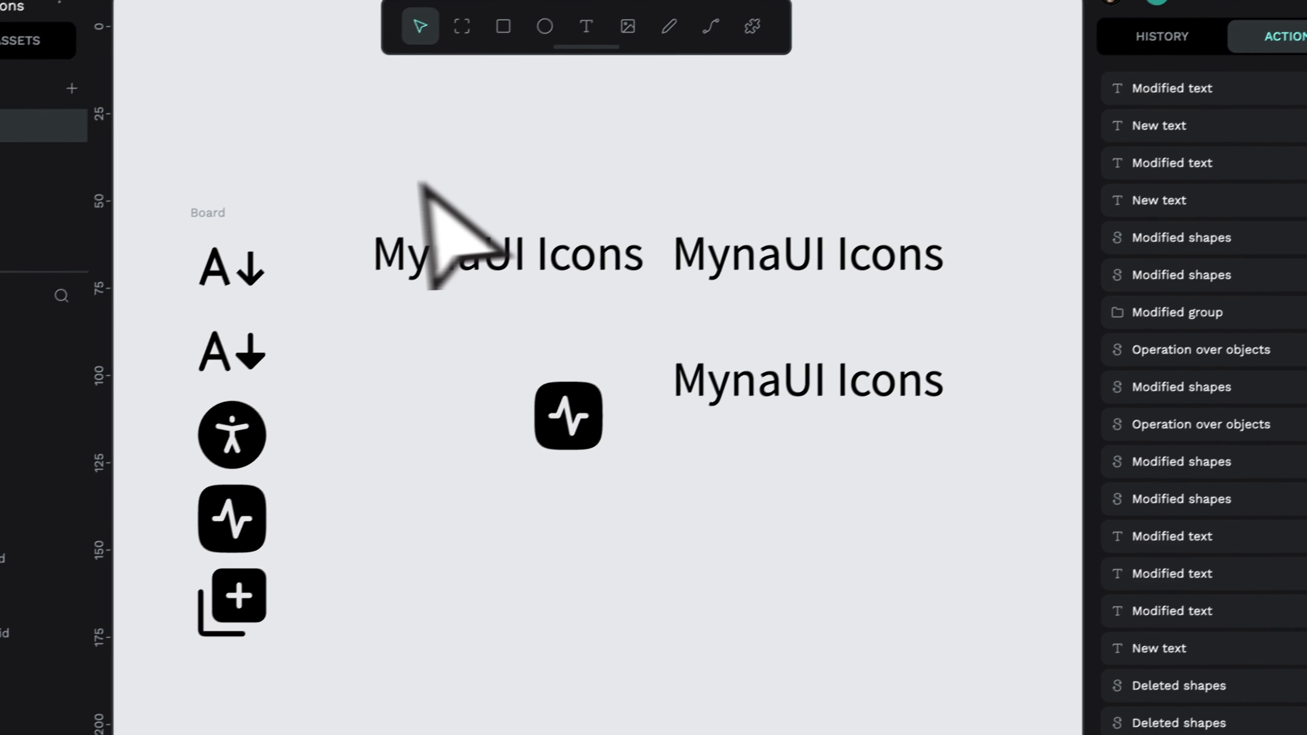
left_click_drag(334, 221, 863, 592)
left_click(863, 592)
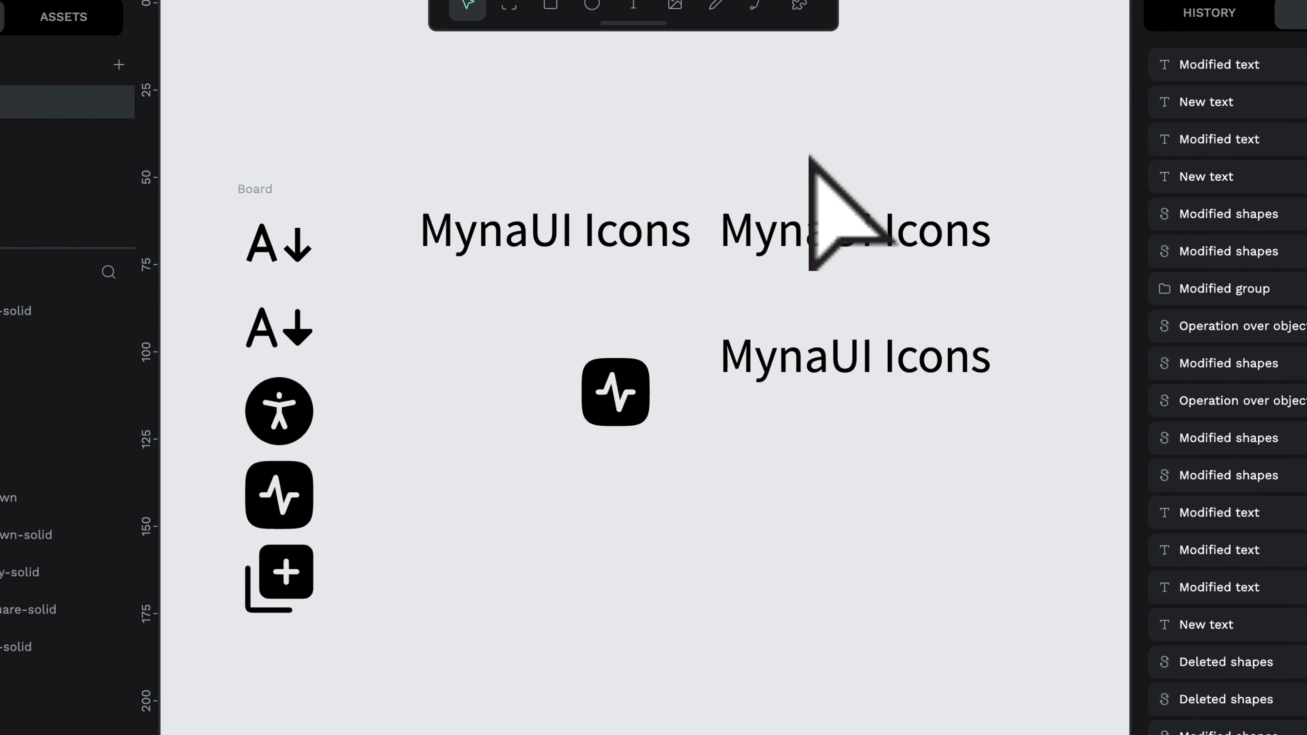
Select the original MynaUI Icons text and open its layer name for renaming.
scroll(811, 158, "left", 2)
scroll(811, 158, "up", 1)
left_click(580, 233)
scroll(584, 248, "left", 2)
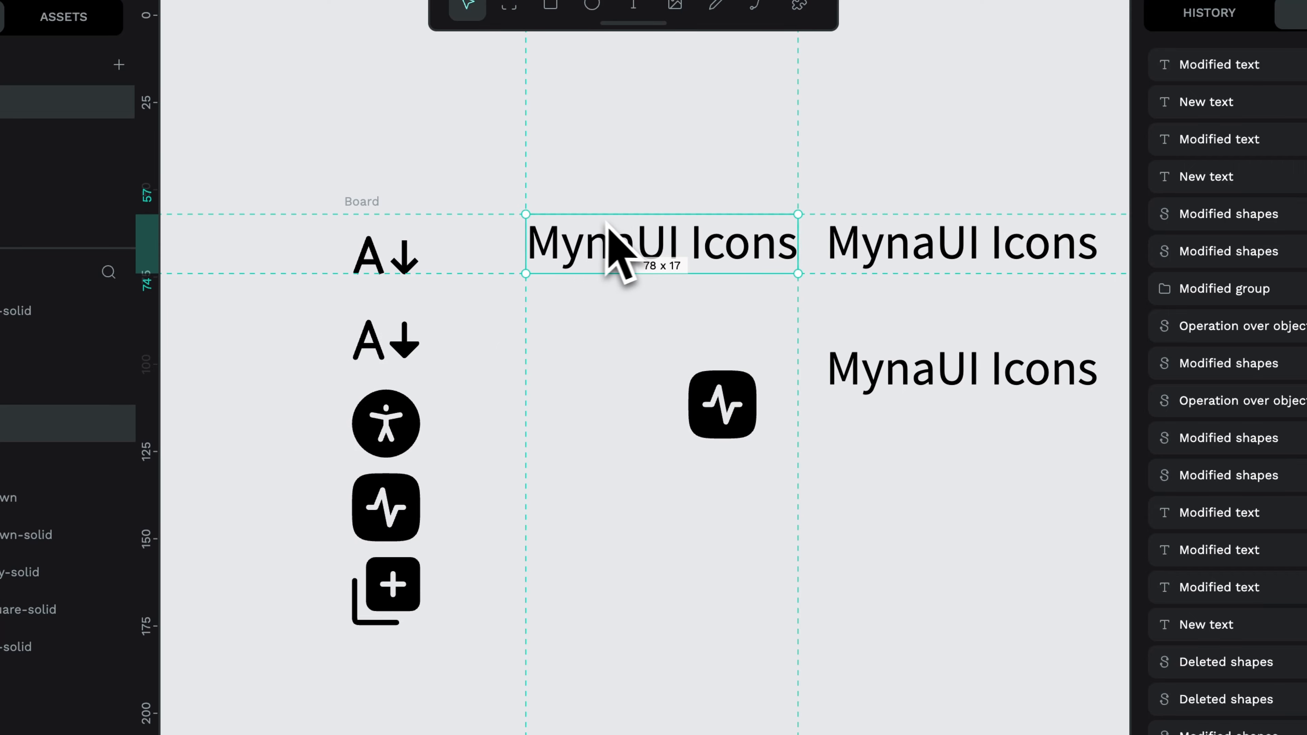
scroll(616, 254, "up", 2)
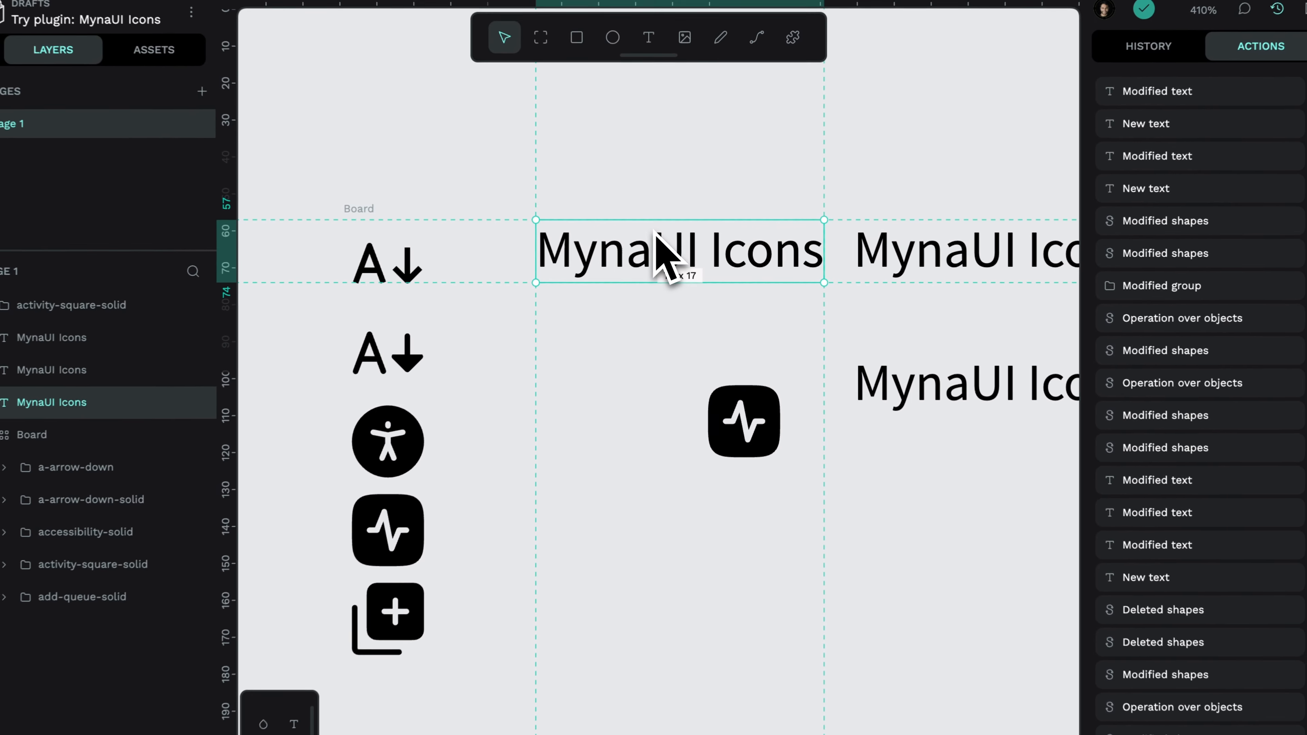
key("alt+n")
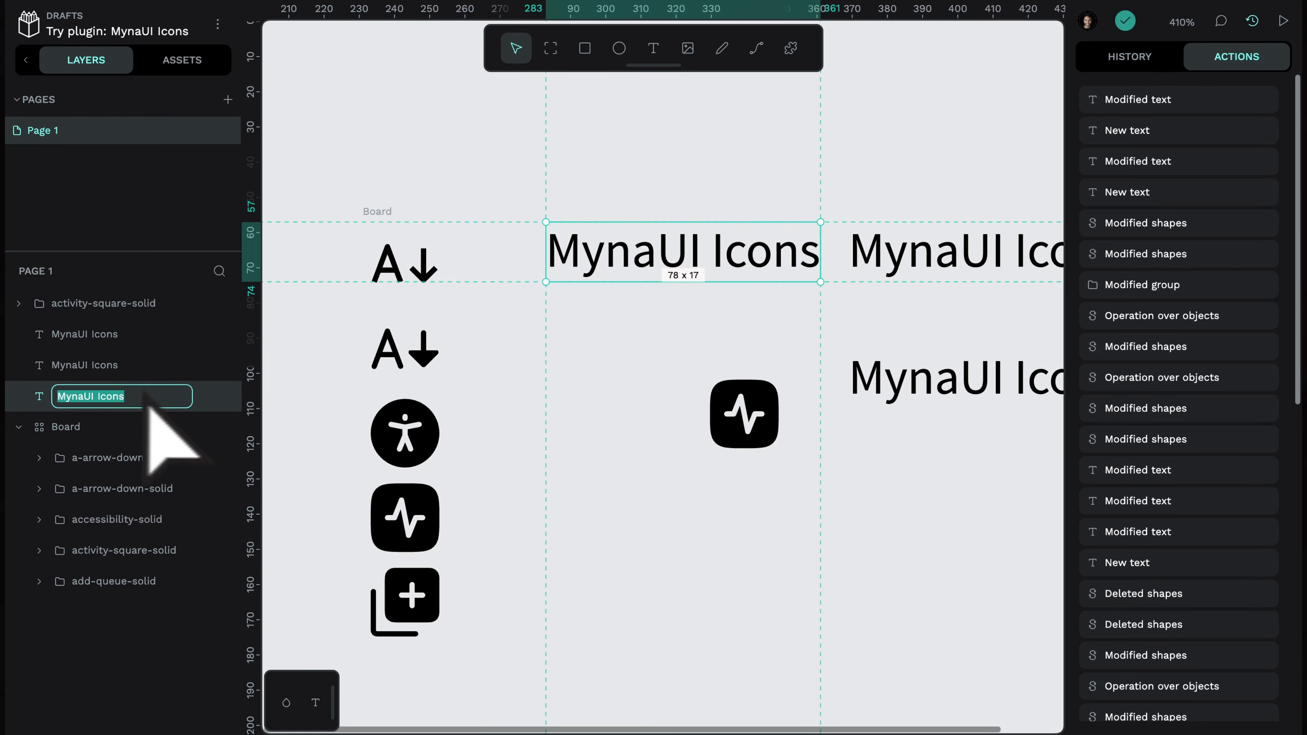
View the operations offered for the original MynaUI Icons text, including Rename, and keep that text selected.
right_click(680, 241)
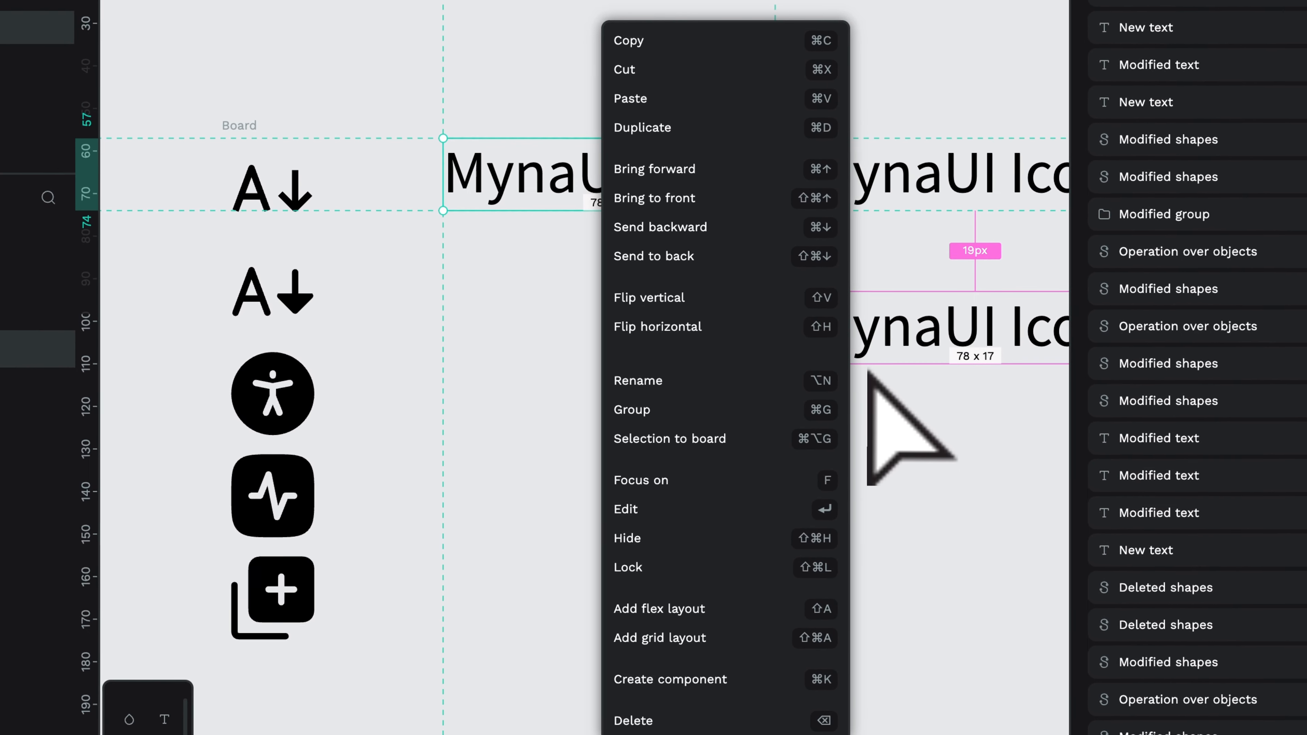
left_click(869, 366)
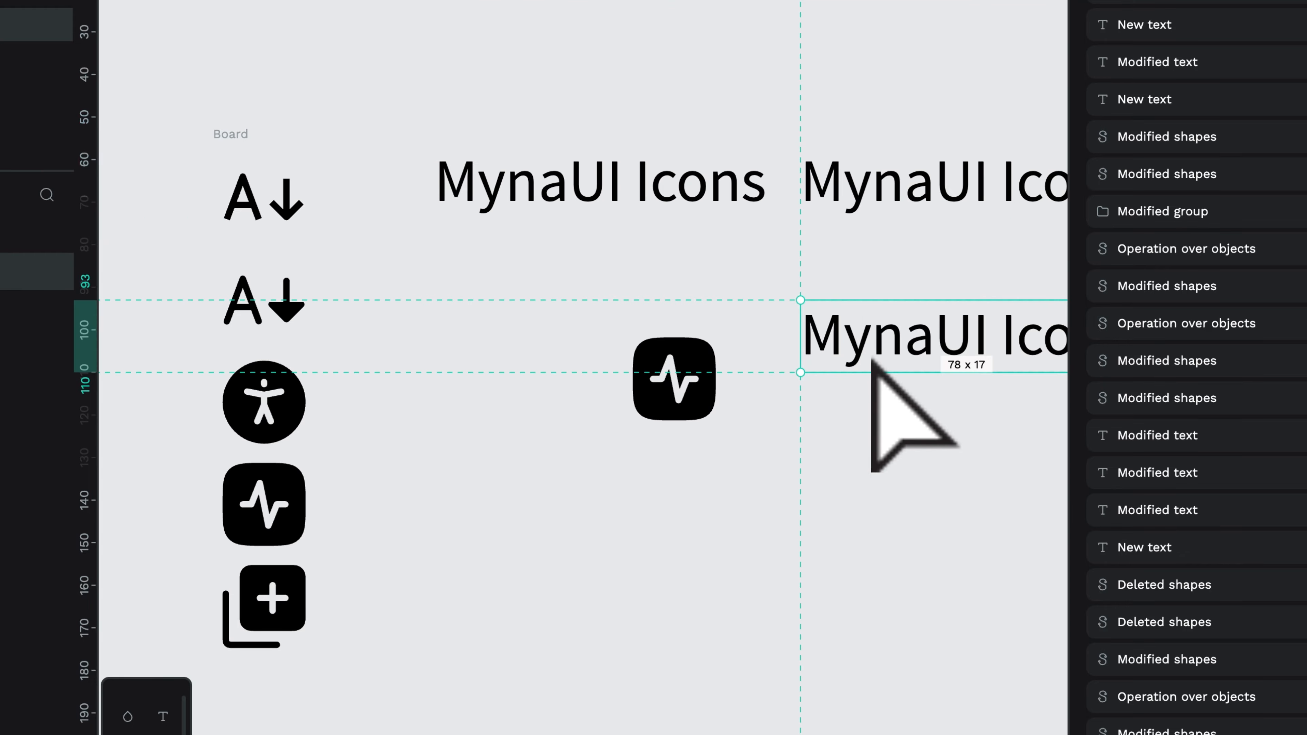
left_click(637, 196)
right_click(635, 196)
left_click(851, 503)
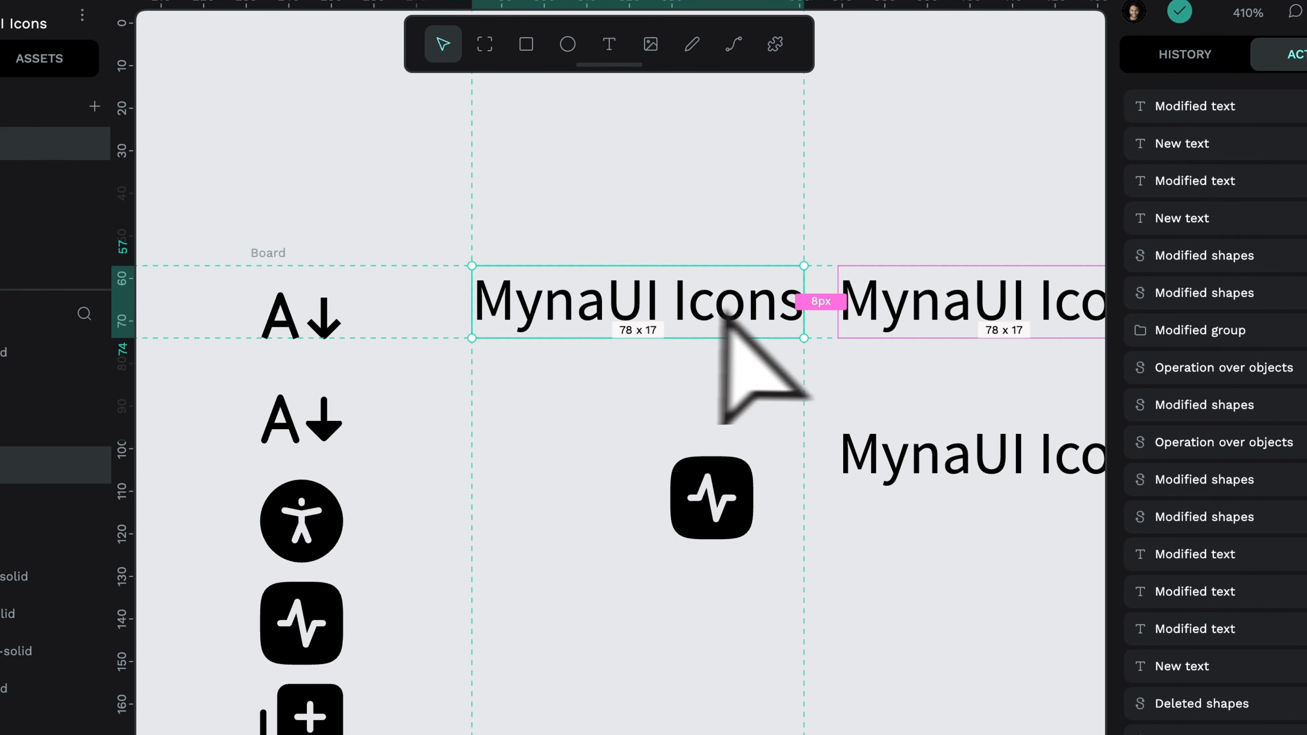
Select the two duplicated MynaUI Icons texts together and clear the selection again.
left_click(985, 310)
left_click(944, 443, "shift")
scroll(928, 440, "right", 1)
left_click(713, 283)
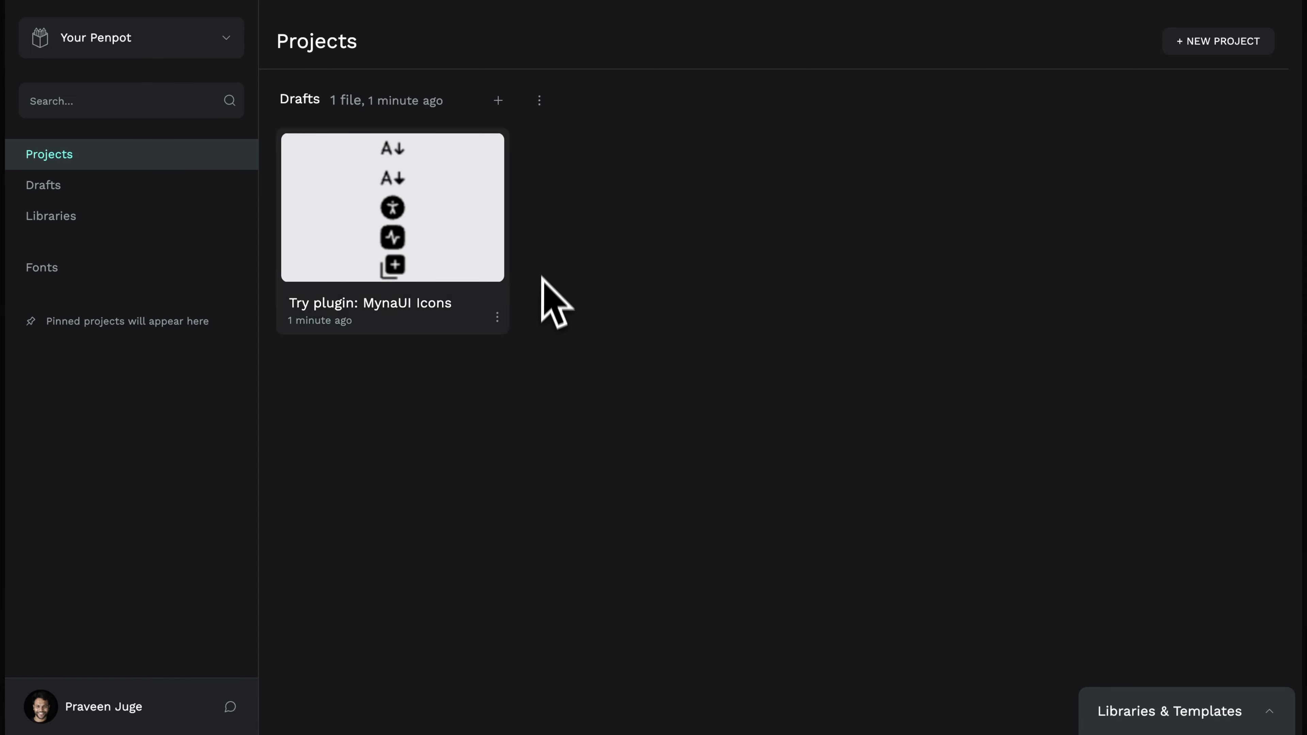
View the file's options on the dashboard, including Download Penpot file (.penpot), and the File commands inside the workspace.
left_click(495, 319)
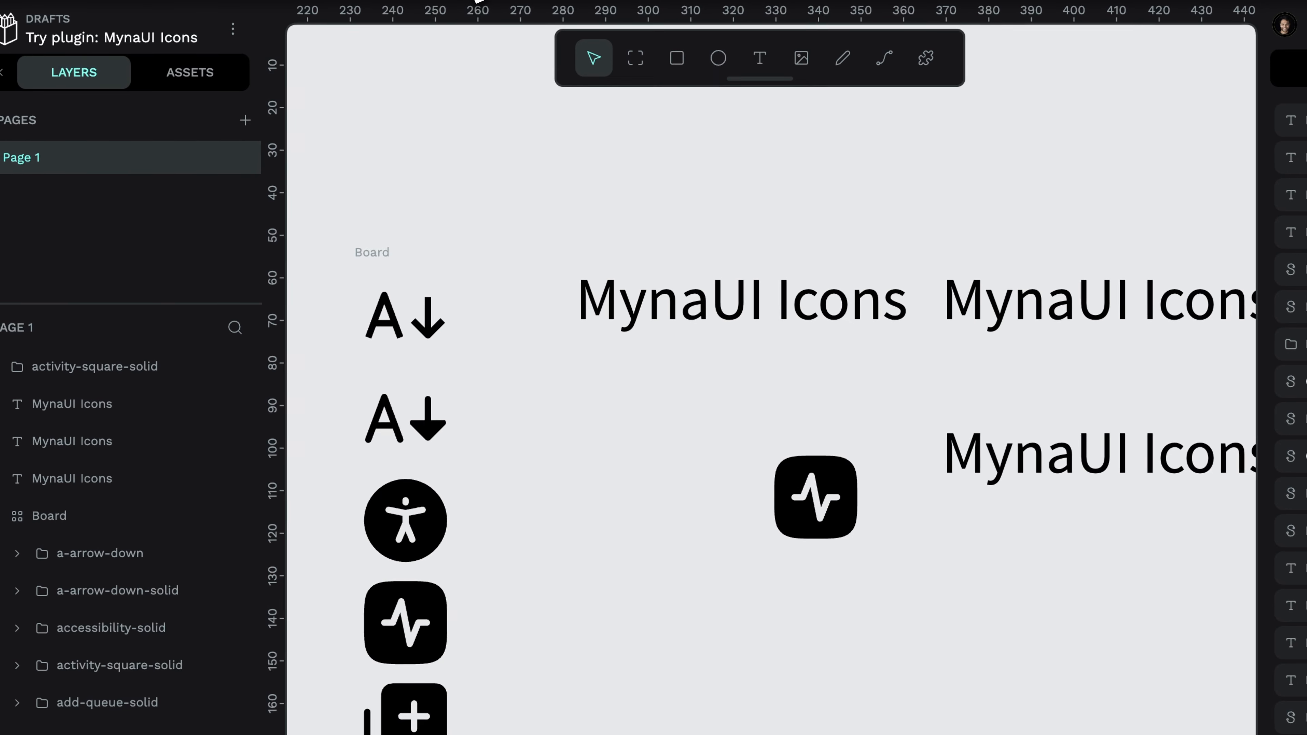
left_click(232, 40)
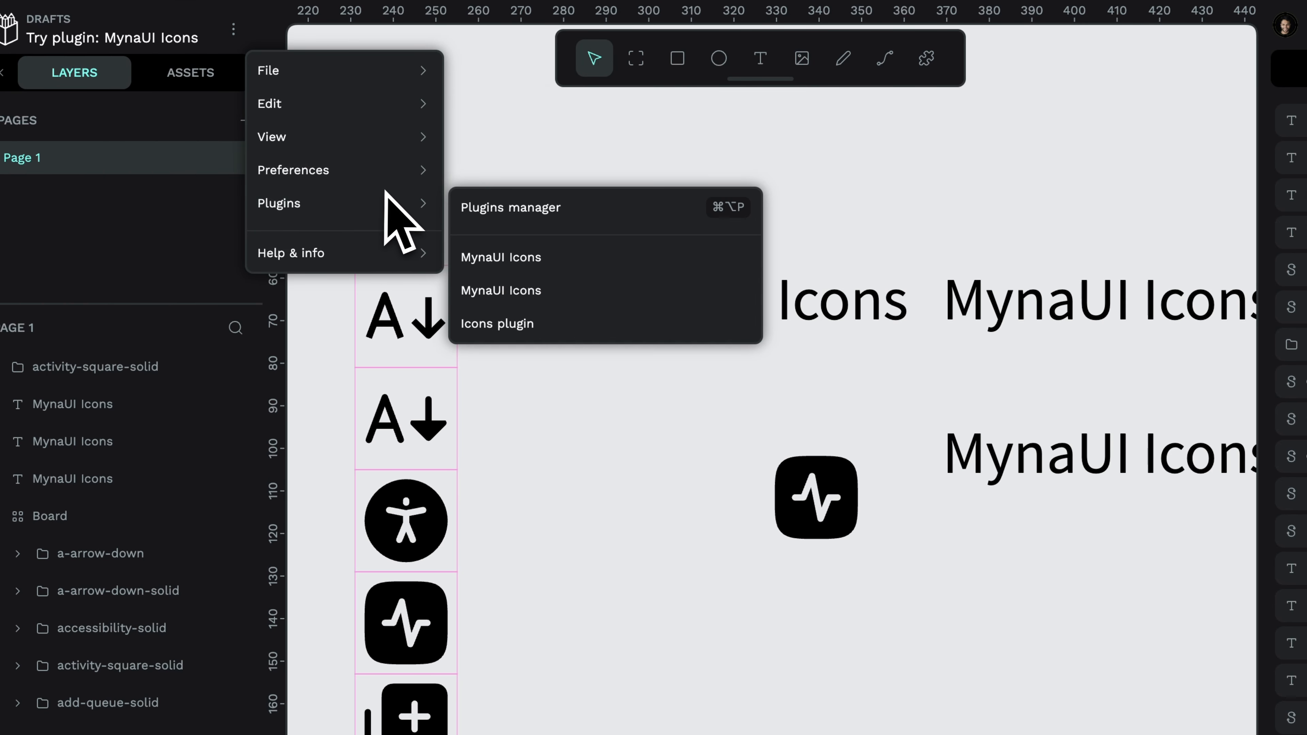
mouse_move(344, 78)
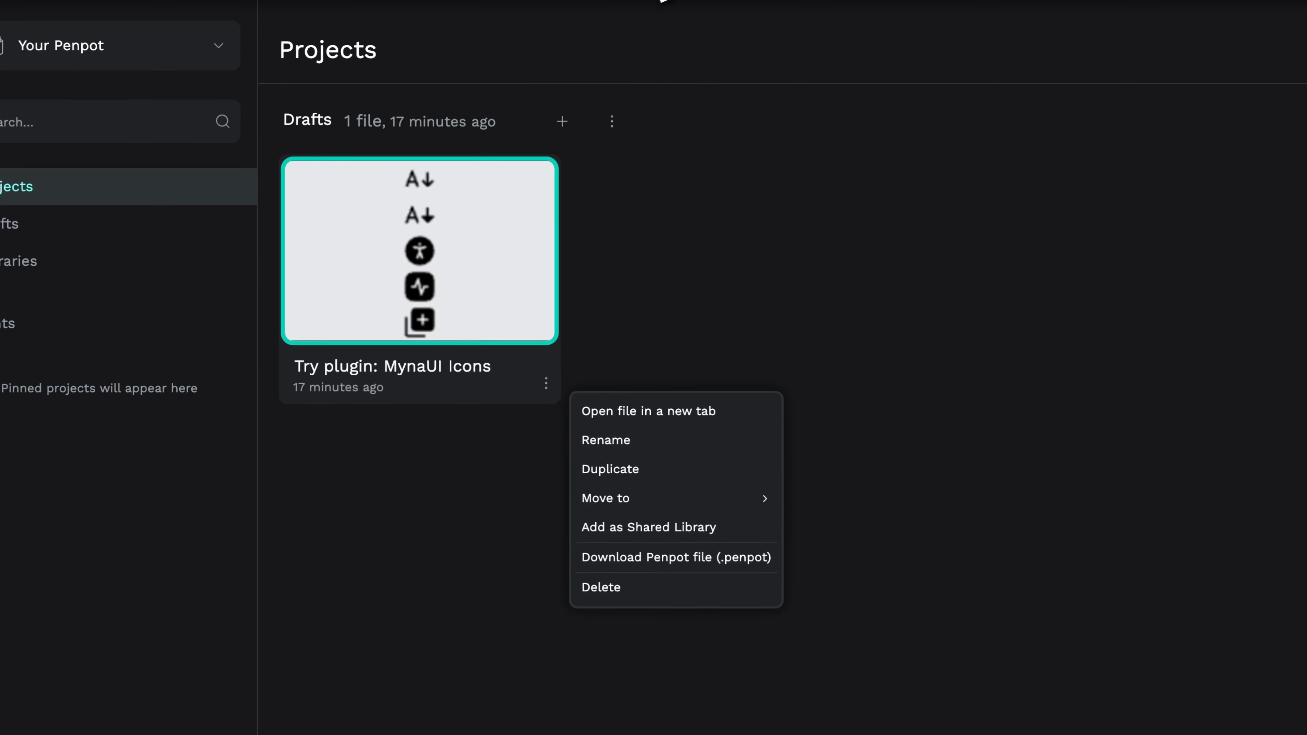
Switch to the Penpot release notes page and review the New Features list above the 2.3 release.
left_click(220, 45)
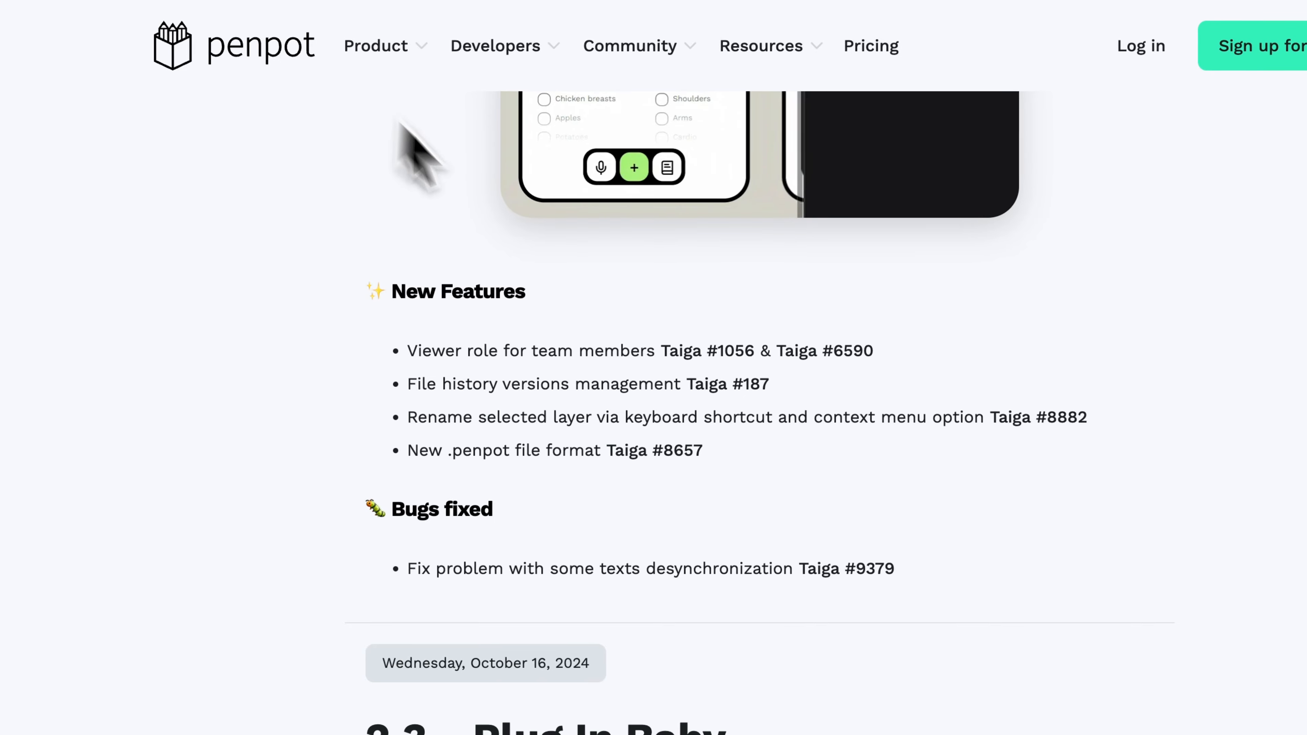
left_click_drag(367, 288, 847, 526)
left_click(443, 394)
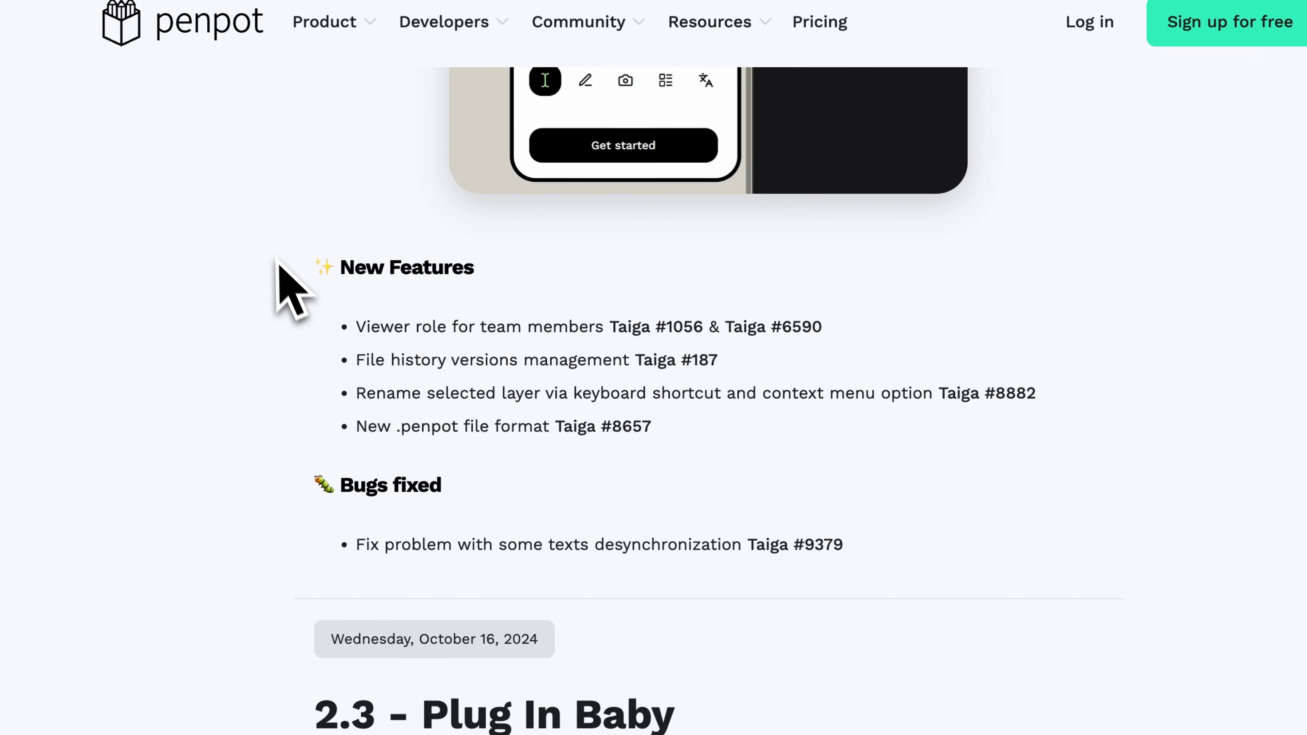
left_click_drag(277, 260, 772, 446)
scroll(773, 446, "up", 20)
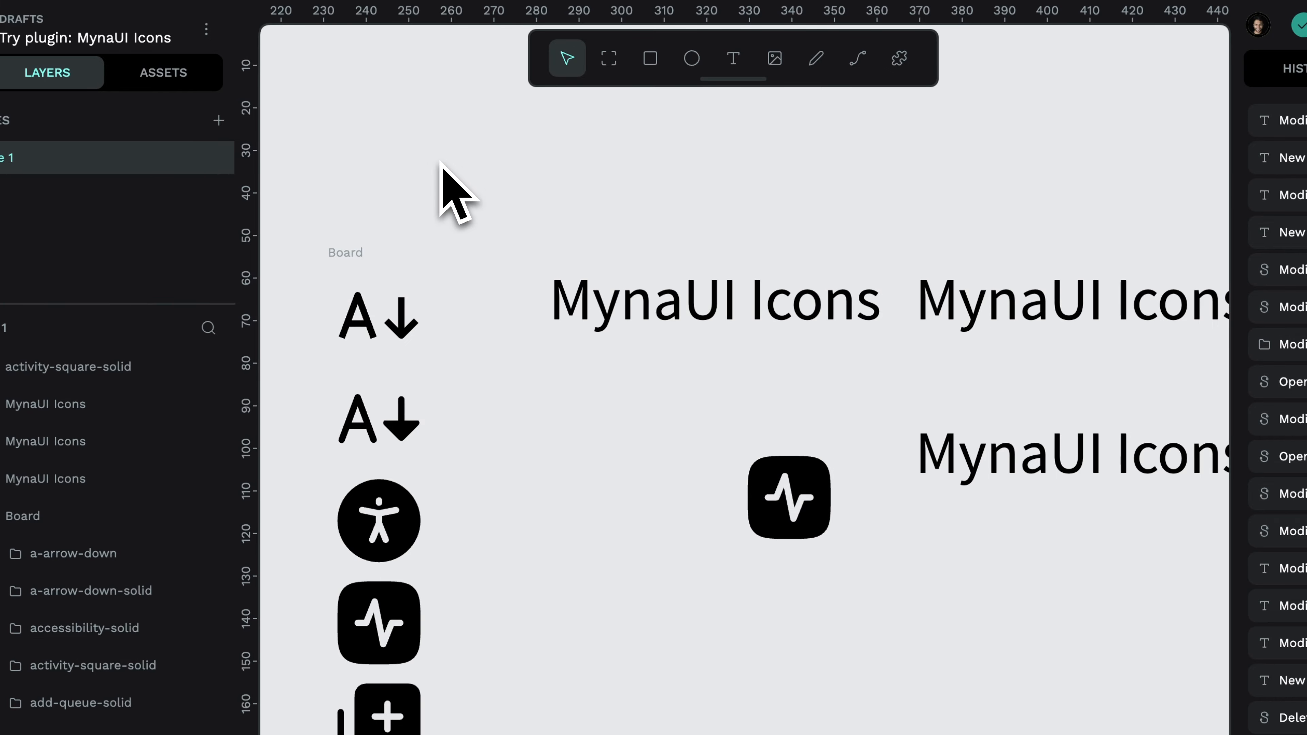
Return to the file and move the icon board up and slightly left, to about X 220, Y 25.
scroll(440, 161, "left", 2)
scroll(440, 161, "down", 1)
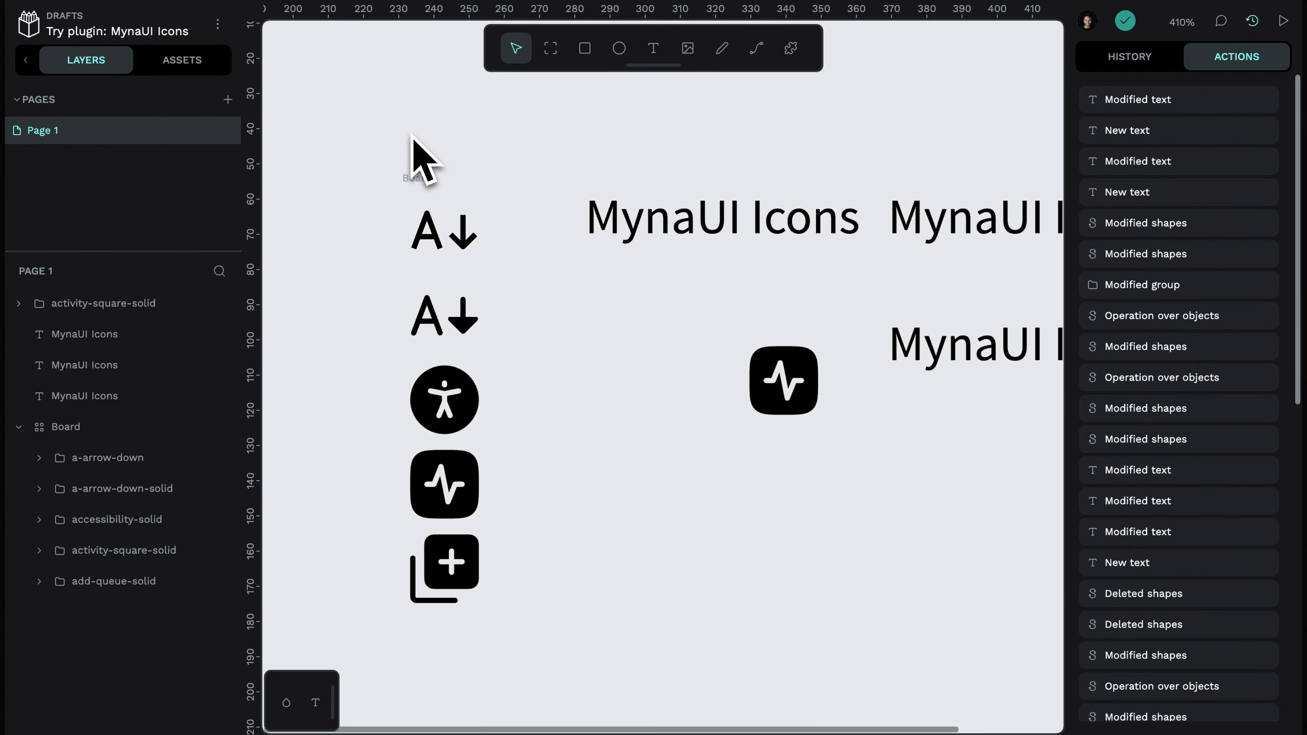
scroll(414, 136, "left", 3)
scroll(413, 137, "up", 1)
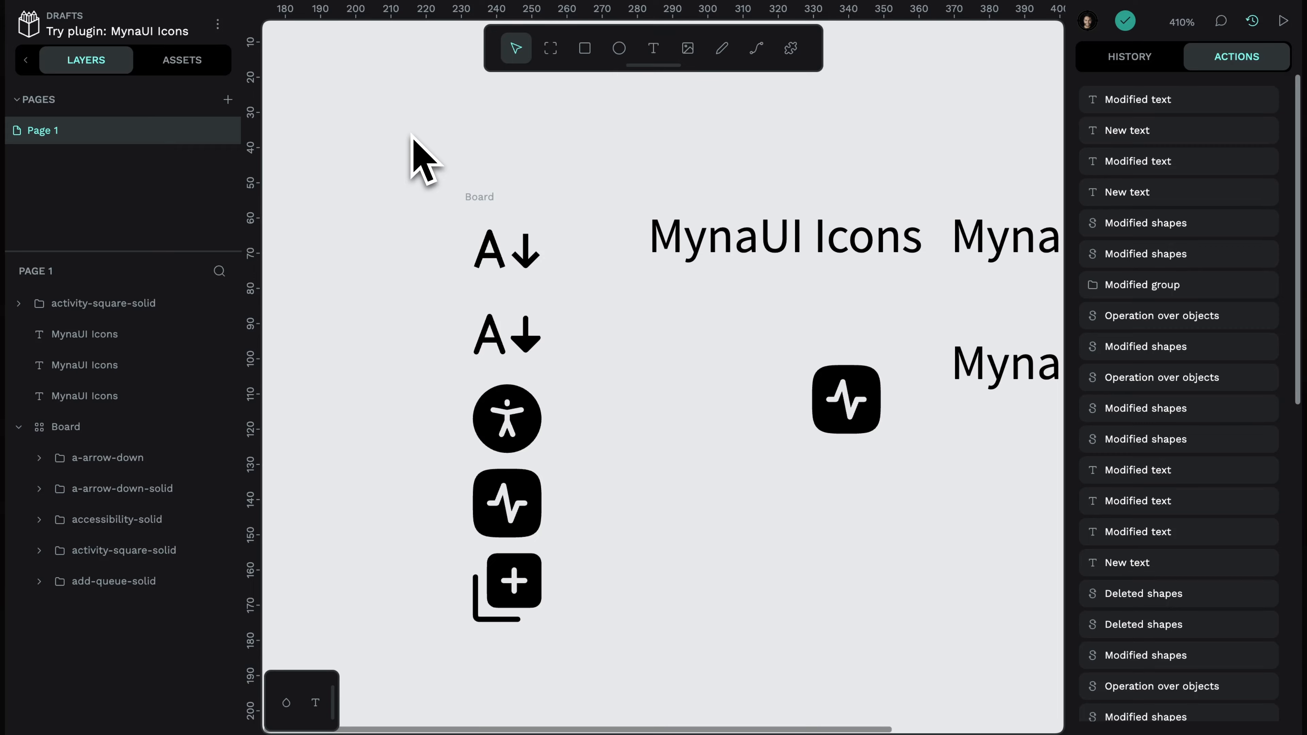
scroll(413, 137, "left", 3)
scroll(414, 136, "up", 4)
left_click_drag(544, 282, 506, 169)
scroll(505, 170, "left", 3)
scroll(506, 170, "up", 1)
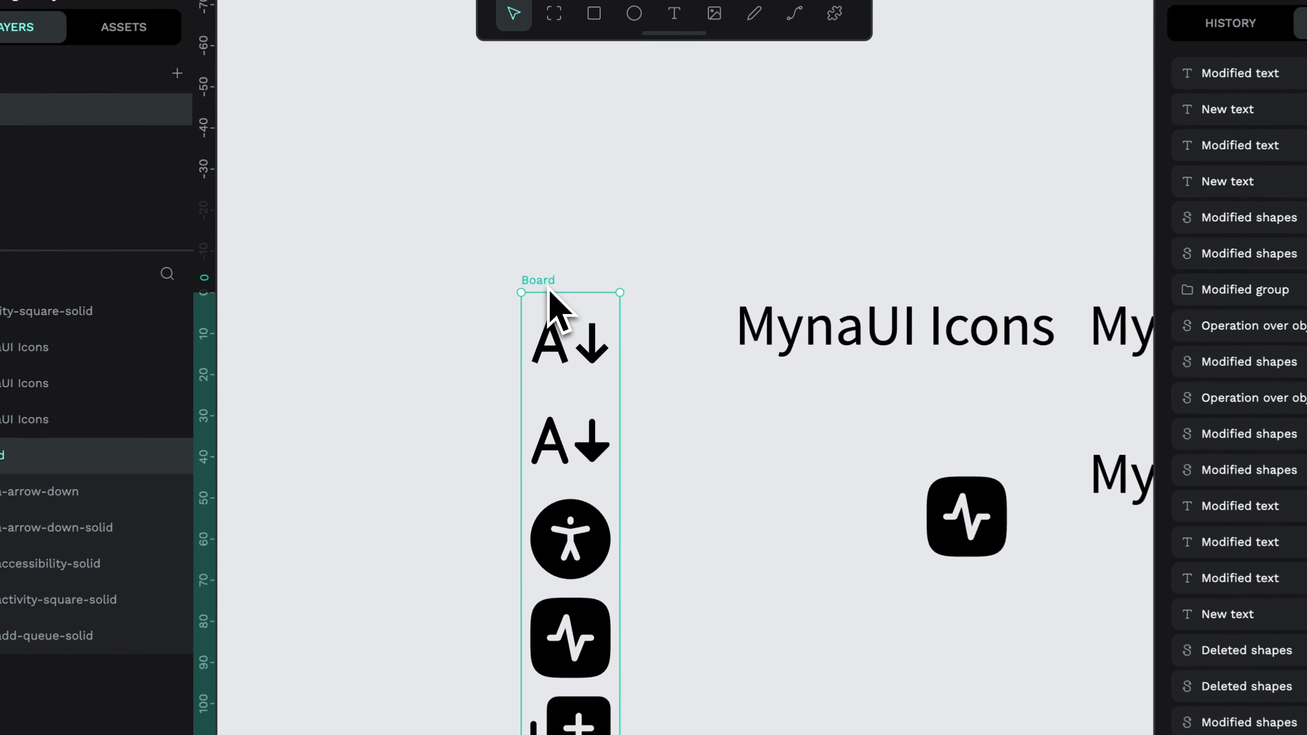
scroll(502, 154, "left", 1)
scroll(502, 154, "up", 1)
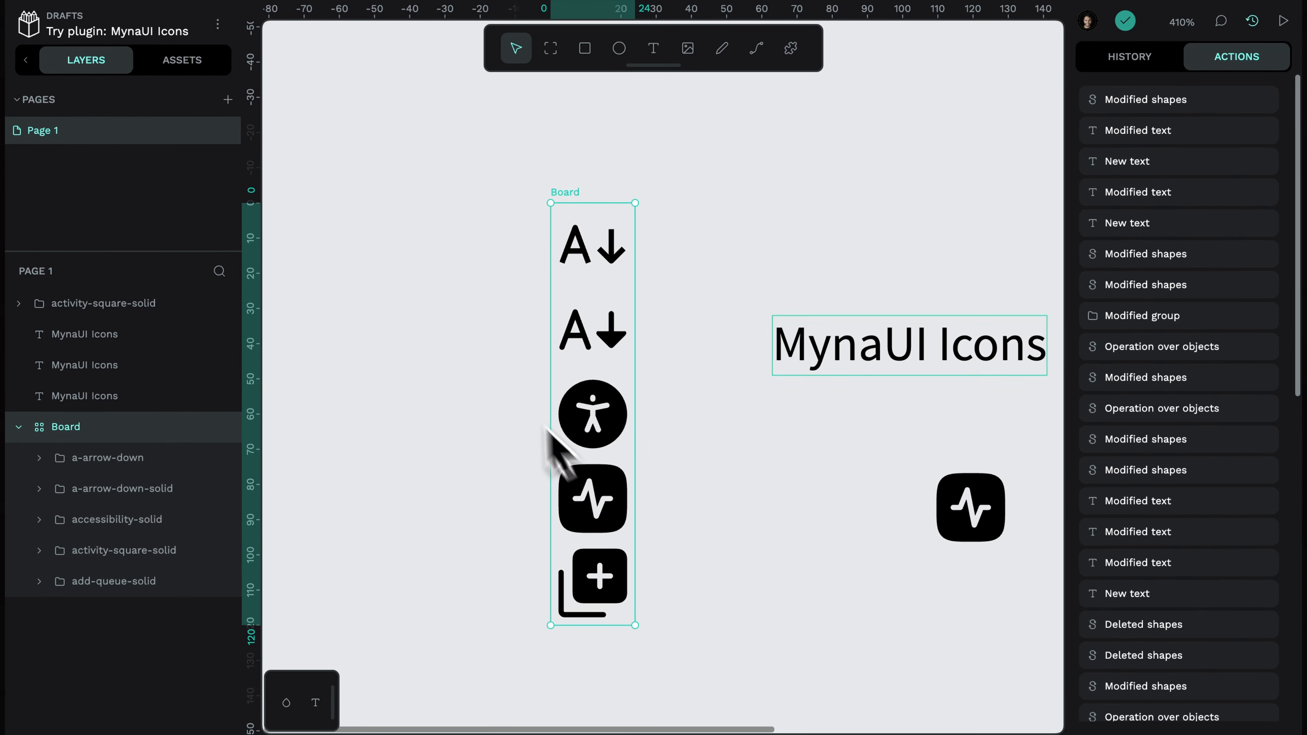
scroll(542, 500, "right", 2)
scroll(542, 500, "up", 1)
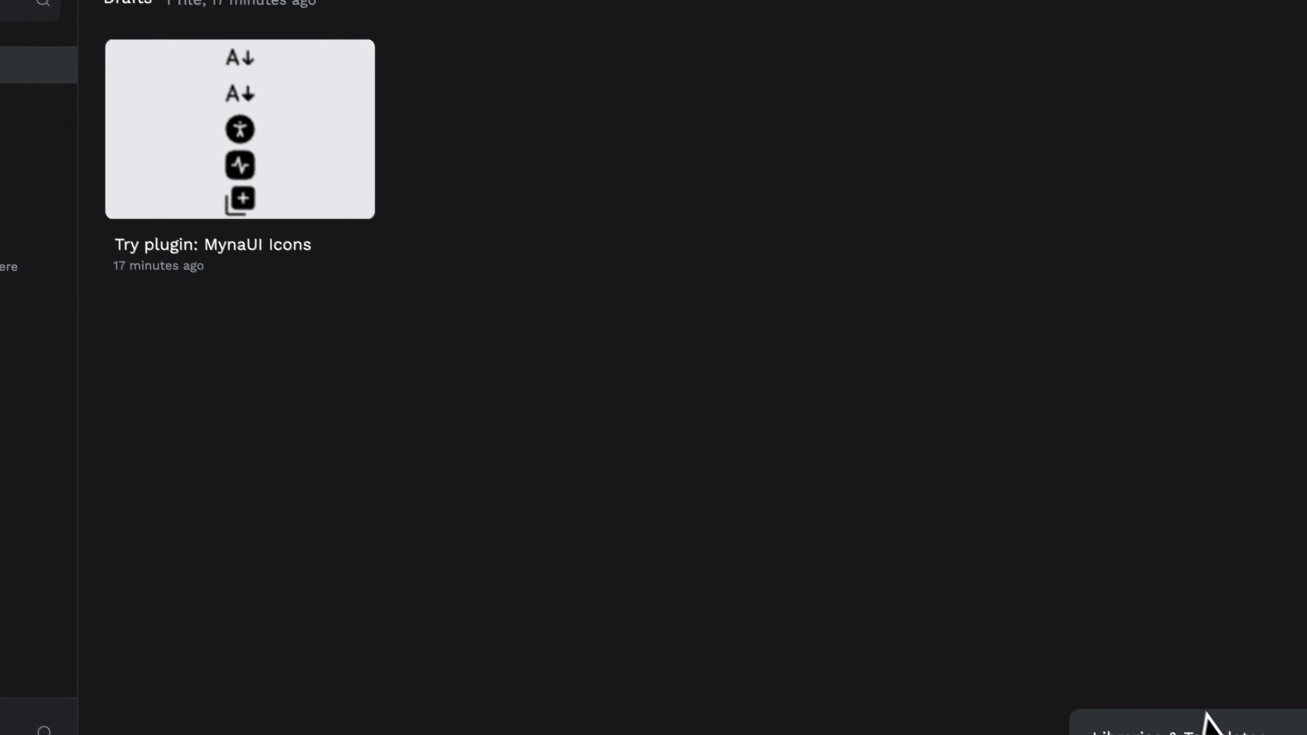
Browse the Libraries & Templates collection on the Projects dashboard, from the prototype template to Avataaars, and collapse it again.
left_click(1206, 720)
scroll(926, 634, "right", 3)
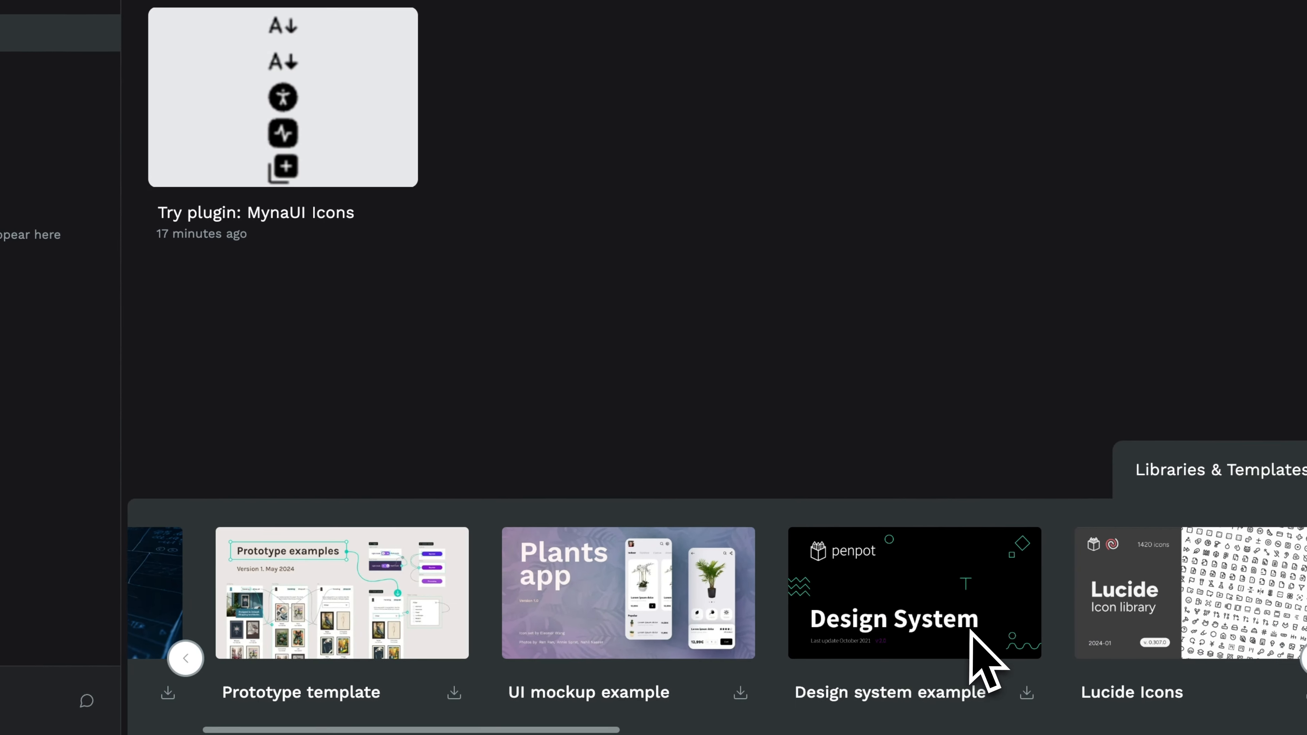
scroll(970, 629, "right", 15)
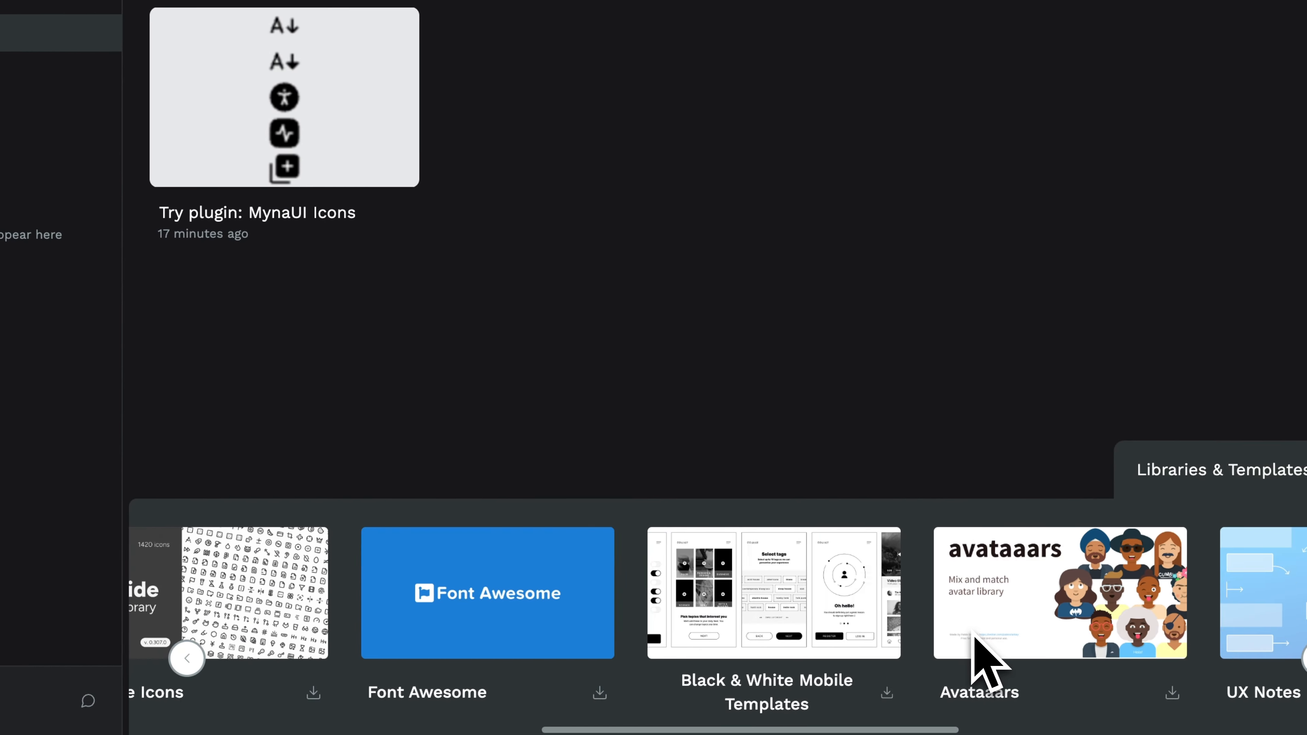
scroll(875, 572, "left", 9)
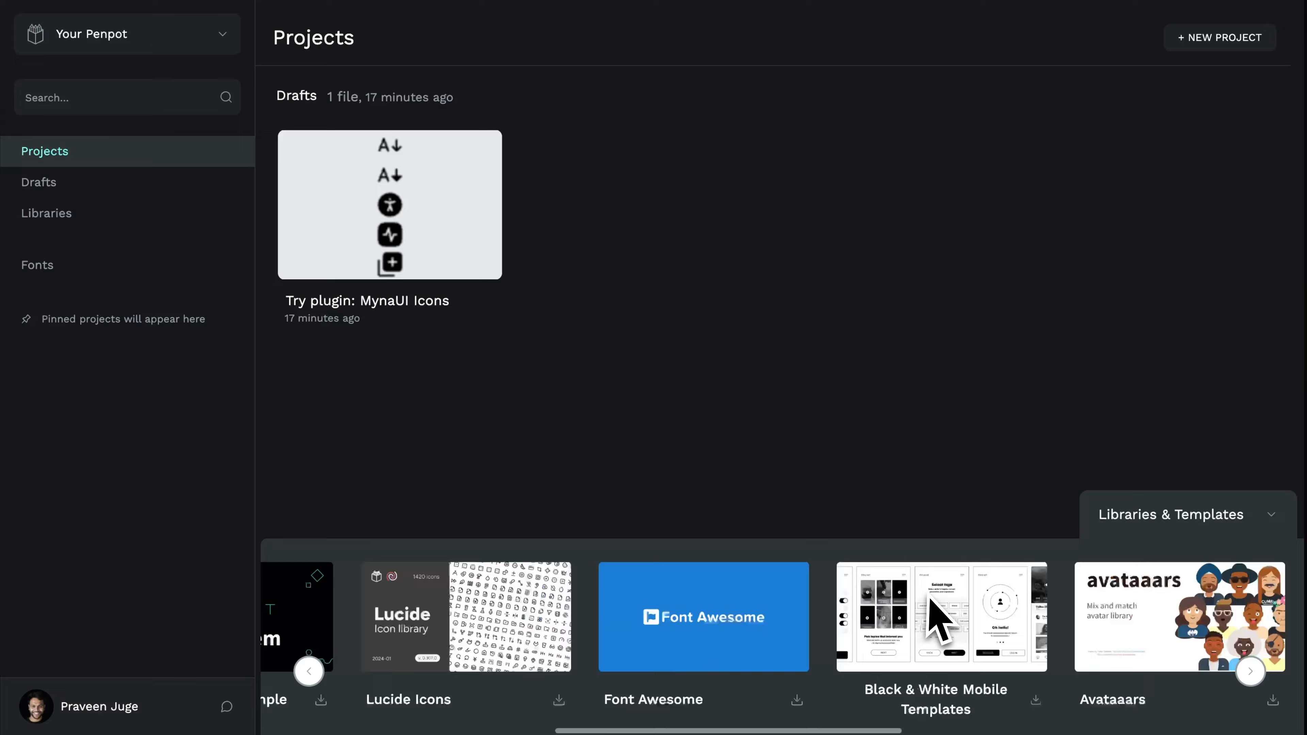
scroll(933, 613, "left", 10)
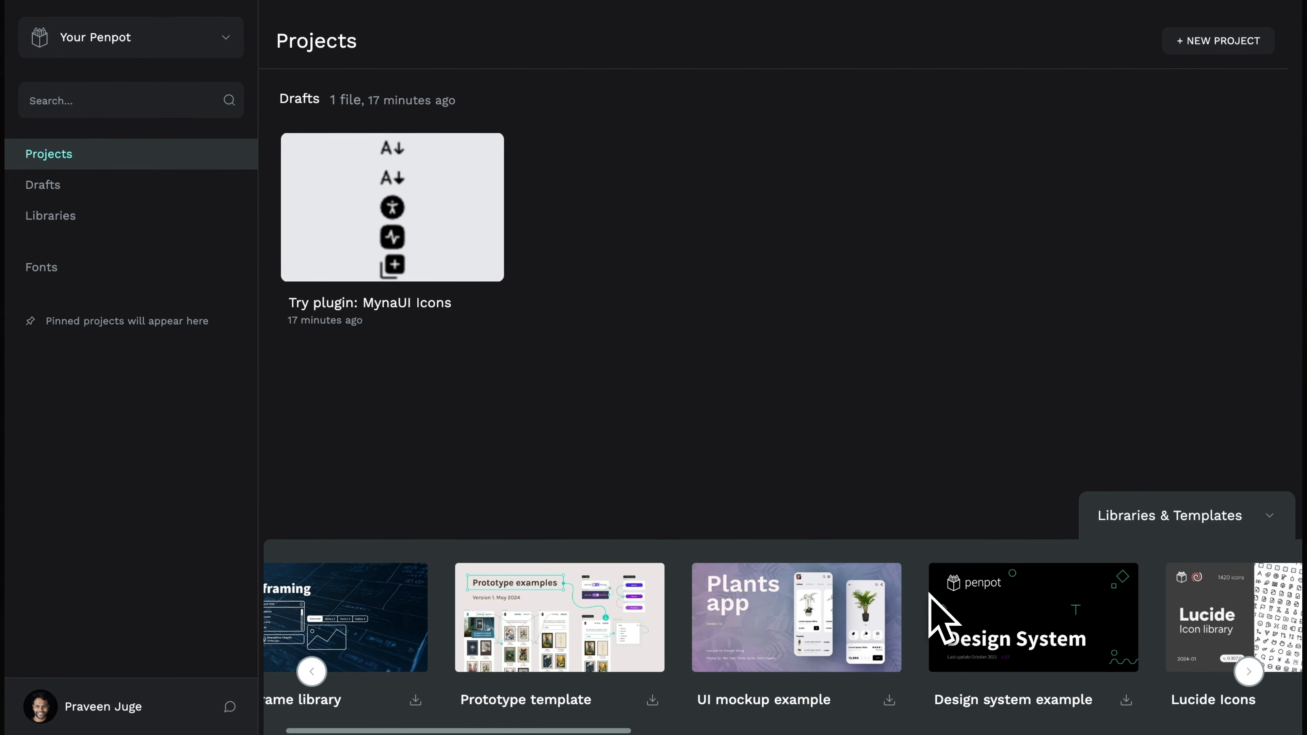
scroll(1024, 623, "right", 1)
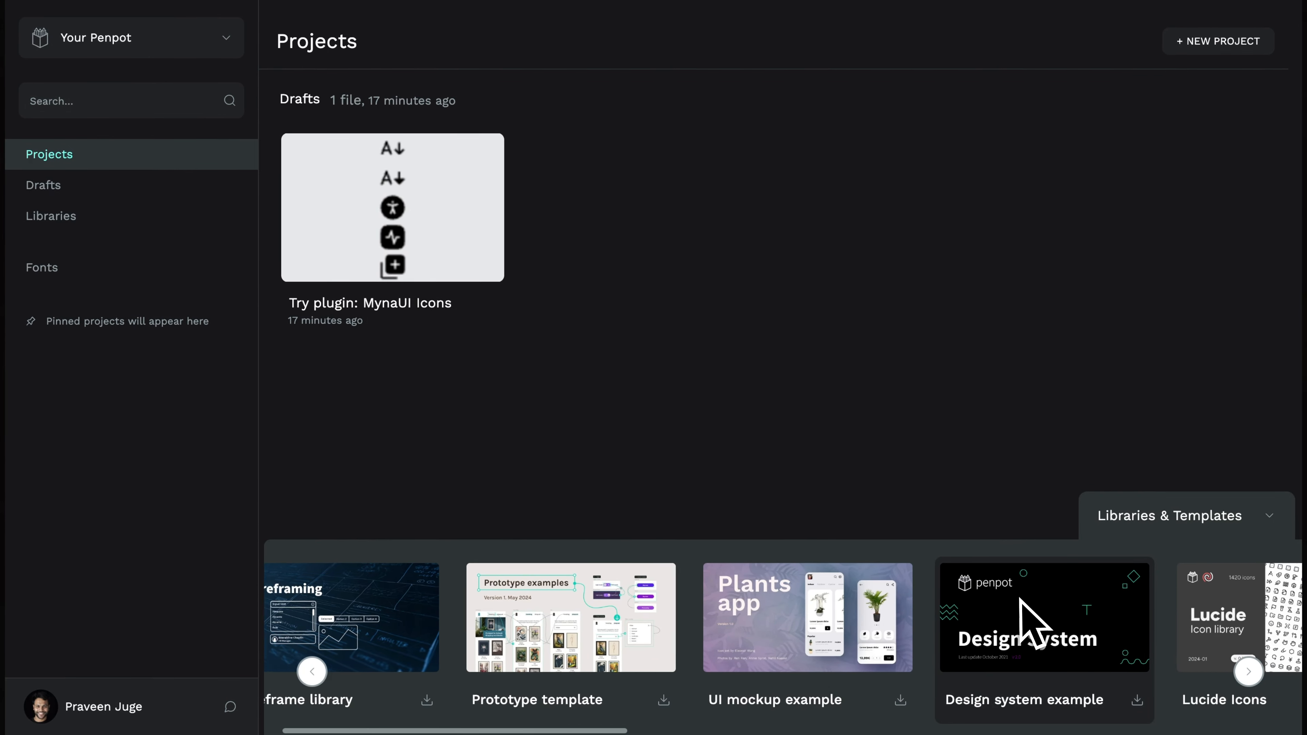
scroll(1022, 602, "right", 12)
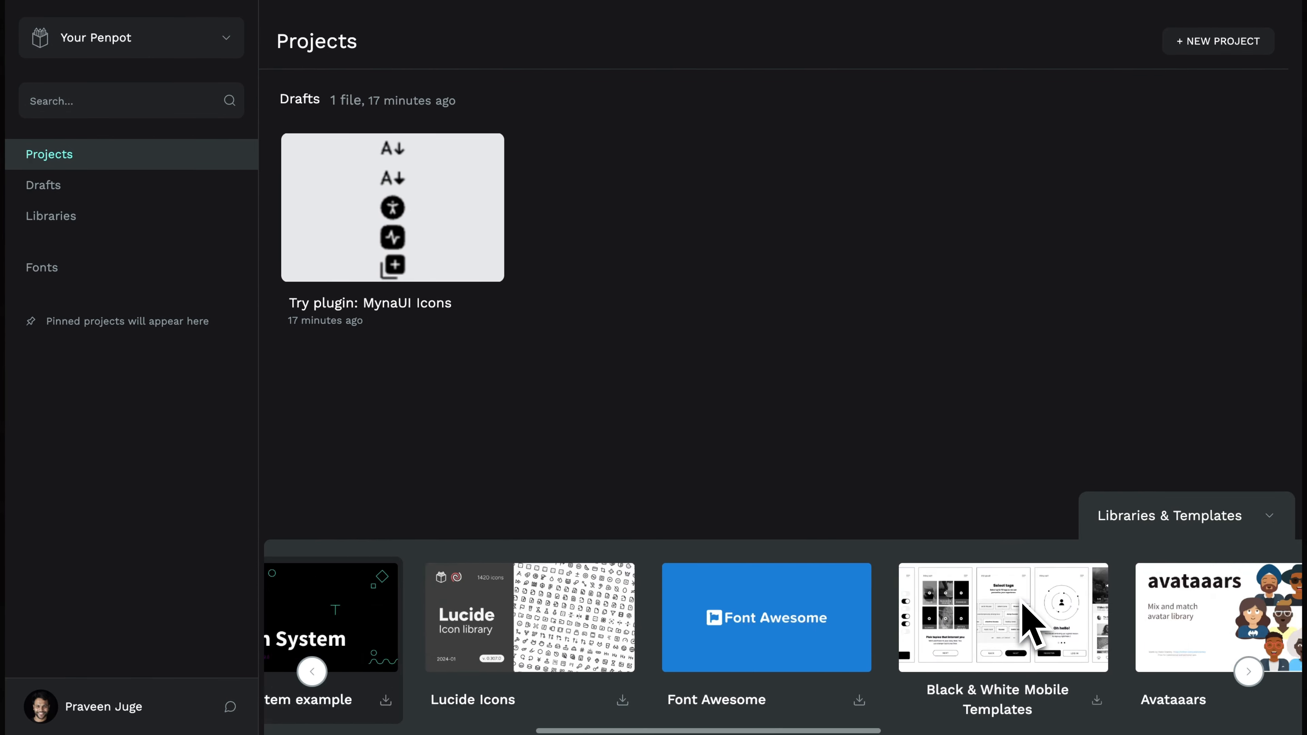
scroll(1024, 623, "left", 12)
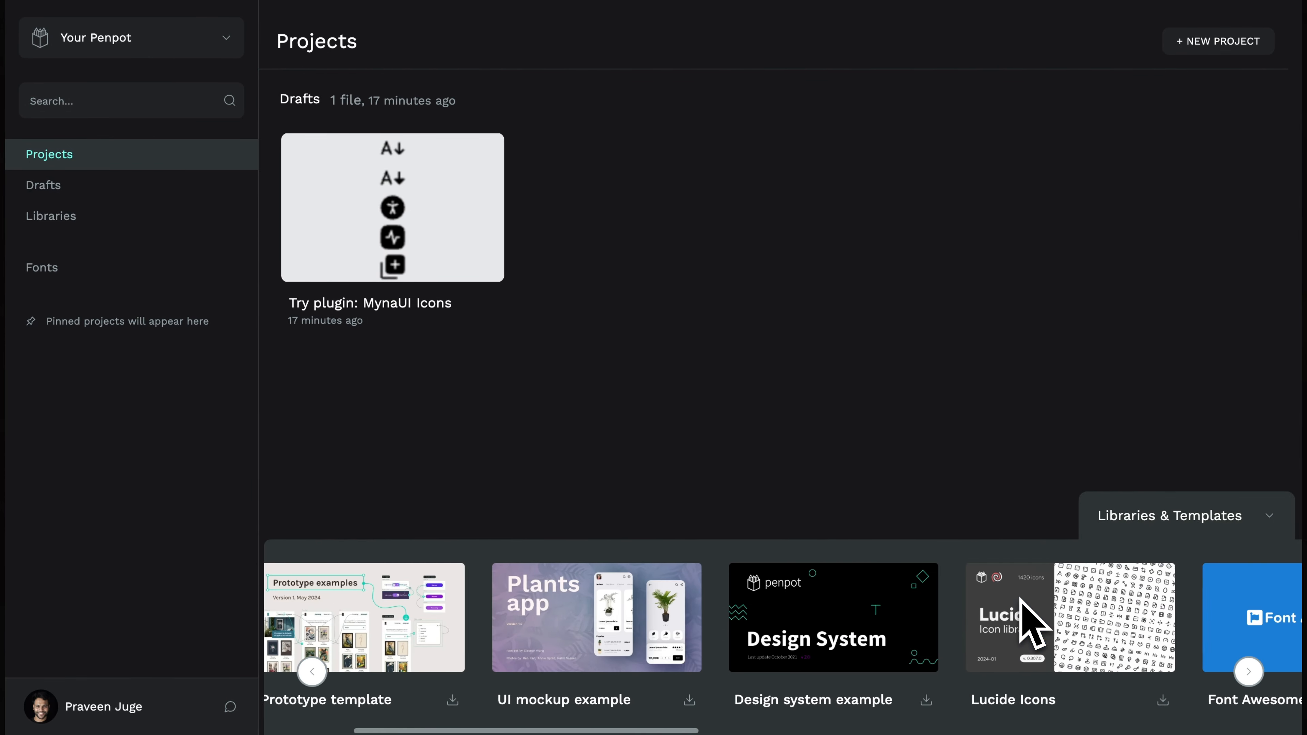
left_click(1133, 516)
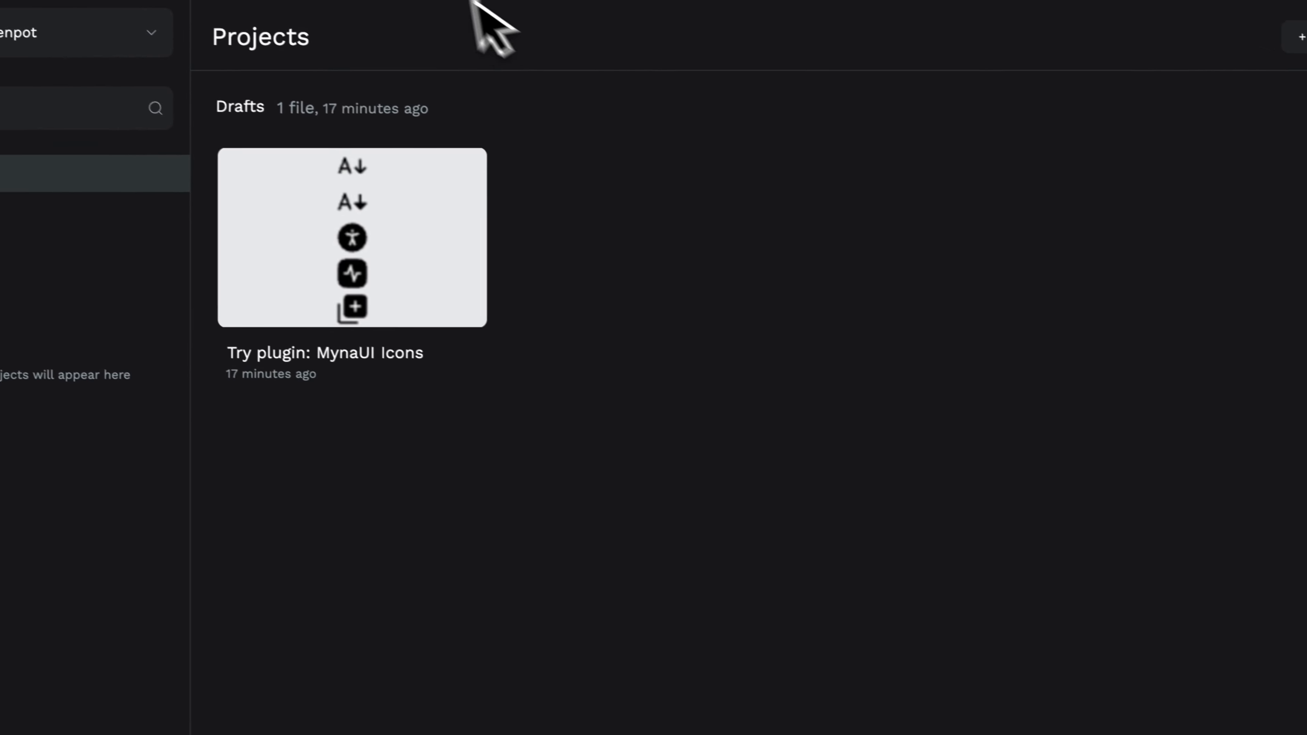
Return to the open MynaUI Icons file and close its action history, leaving nothing selected.
left_click(471, 1)
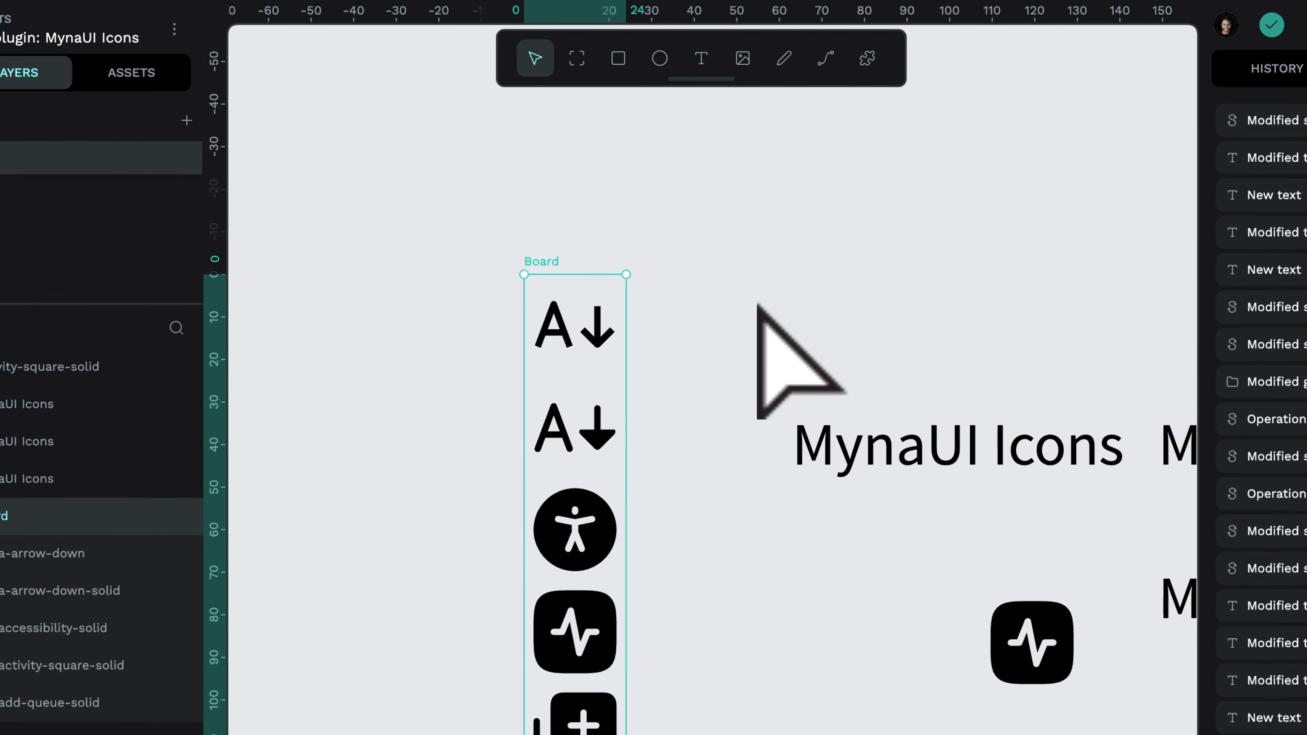
scroll(298, 415, "up", 1)
left_click(306, 416)
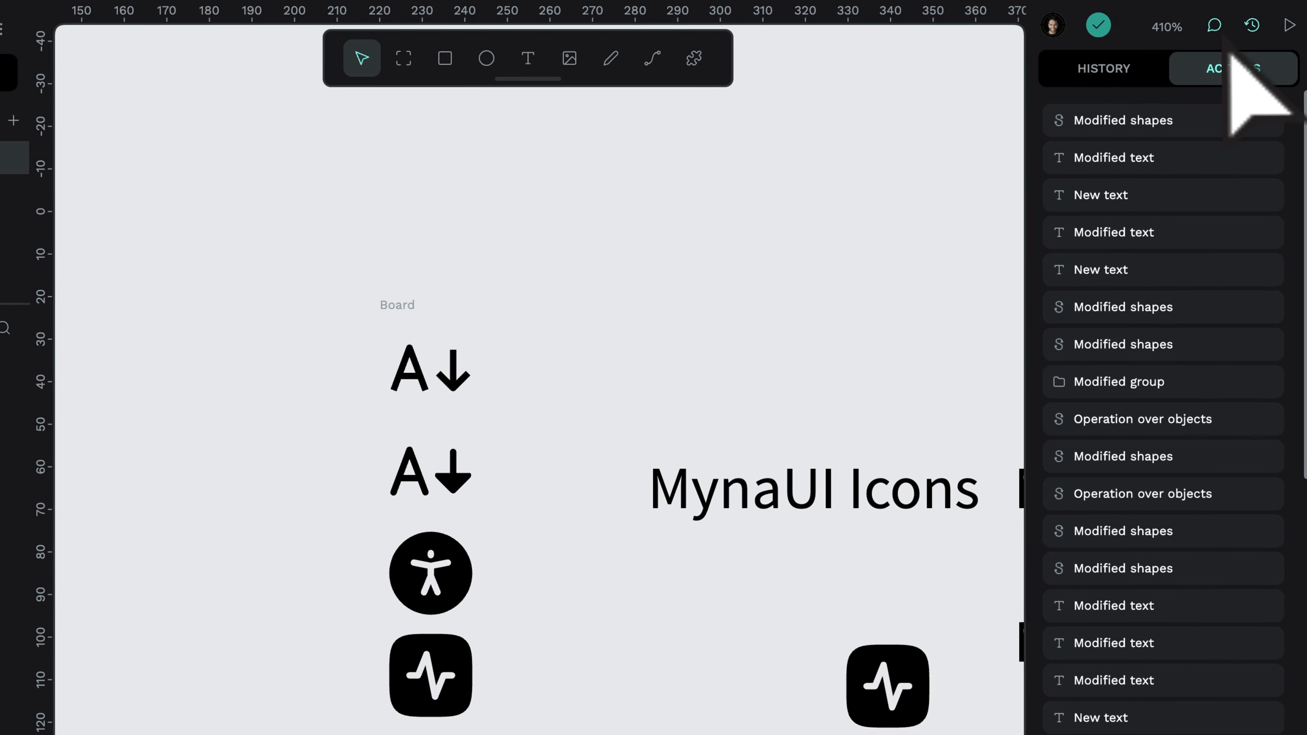
left_click(1246, 25)
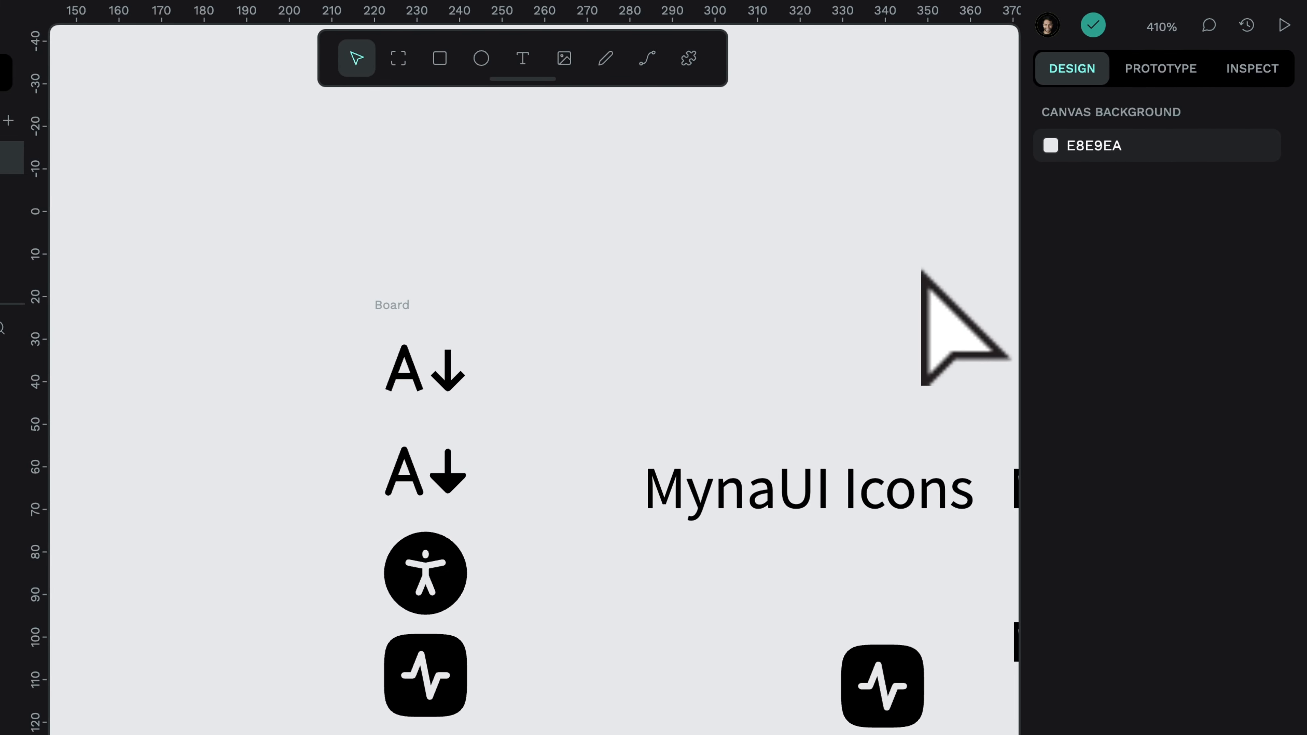
Shift the icon board slightly to about X 222, Y 20 and deselect it.
left_click(388, 307)
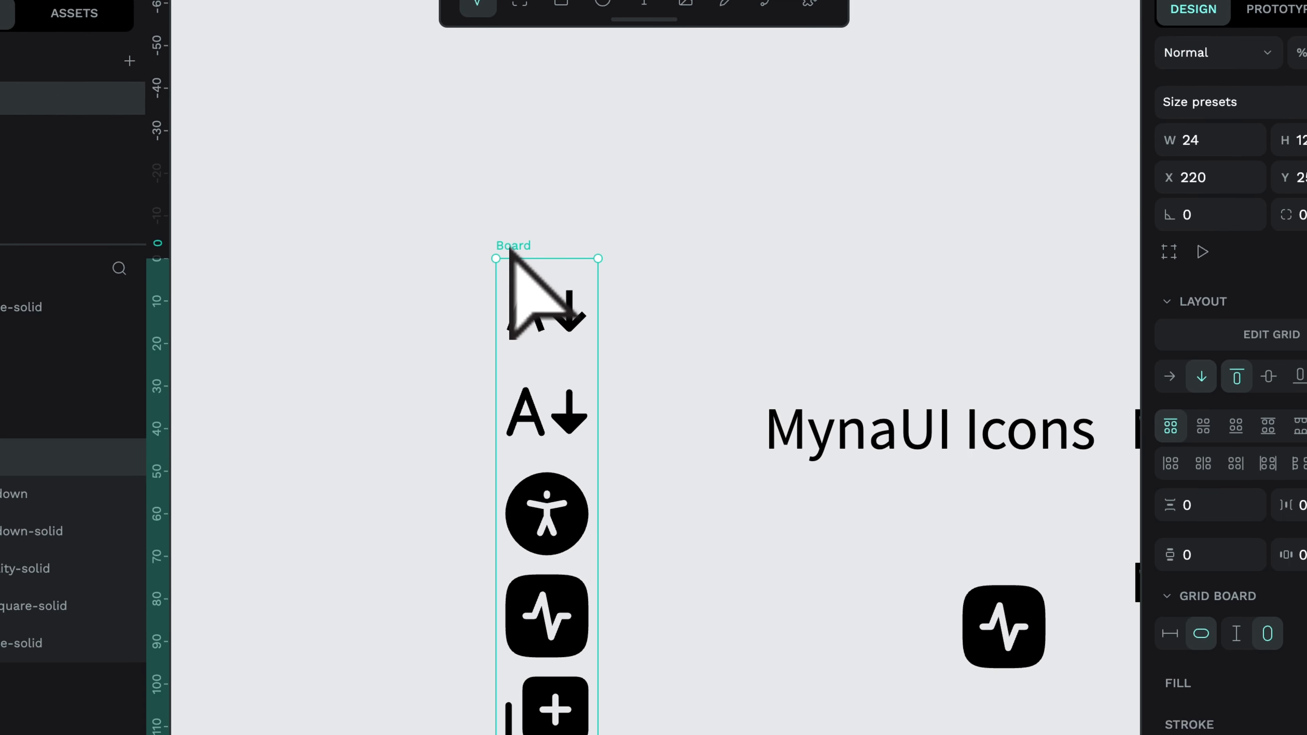
left_click_drag(510, 249, 509, 231)
left_click(710, 158)
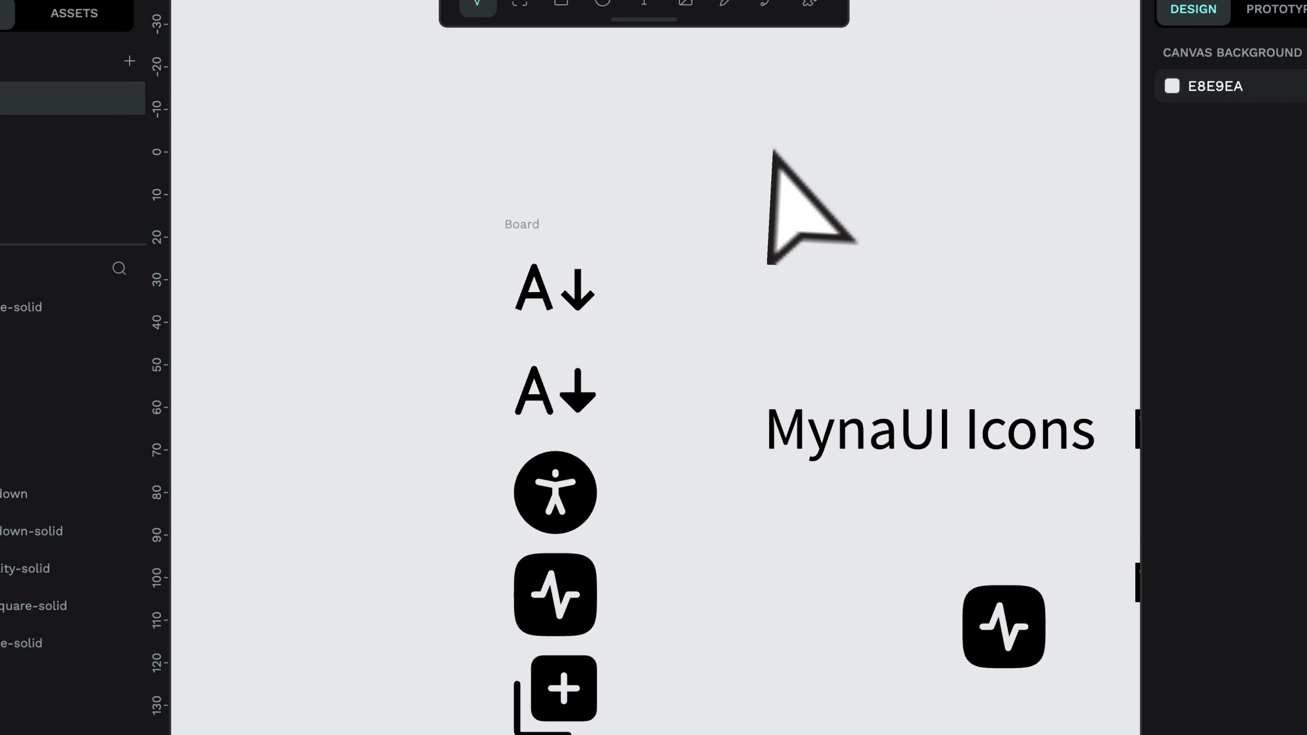
scroll(775, 150, "down", 1)
scroll(775, 150, "right", 1)
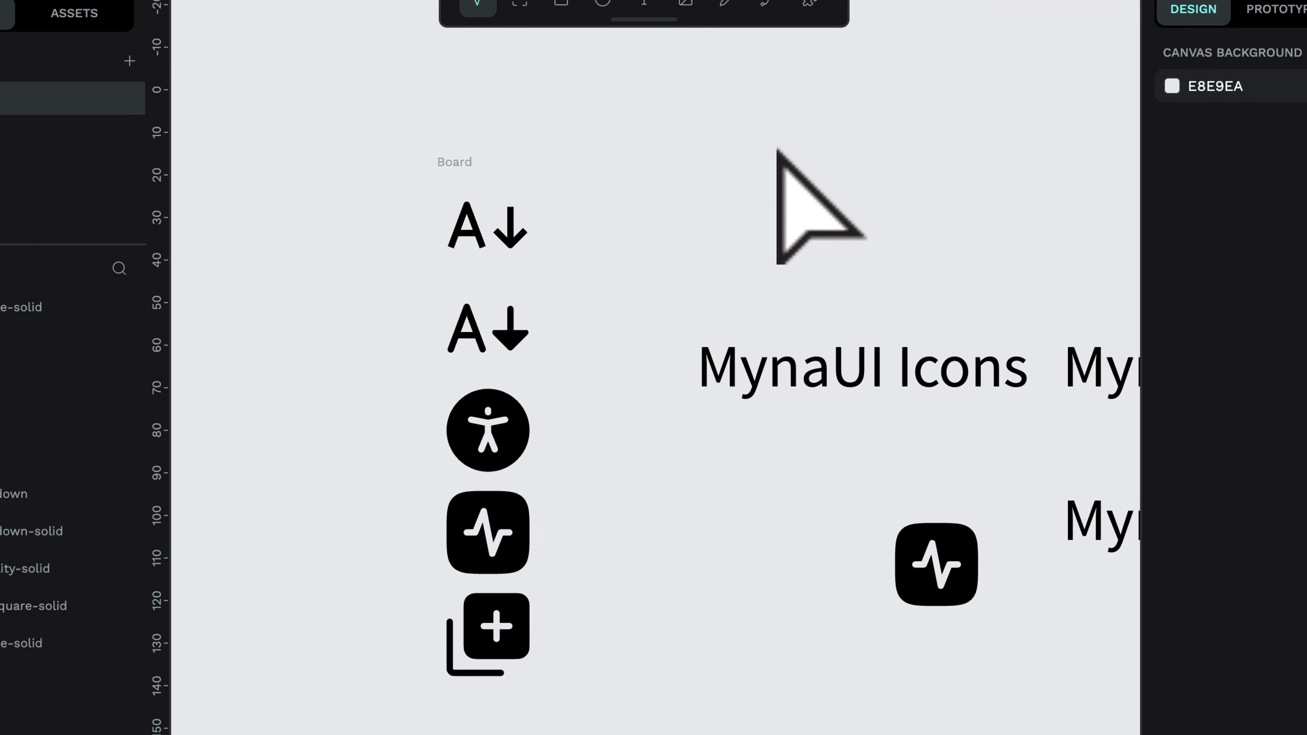
left_click(942, 537)
scroll(942, 535, "right", 2)
scroll(942, 535, "up", 1)
left_click(942, 535)
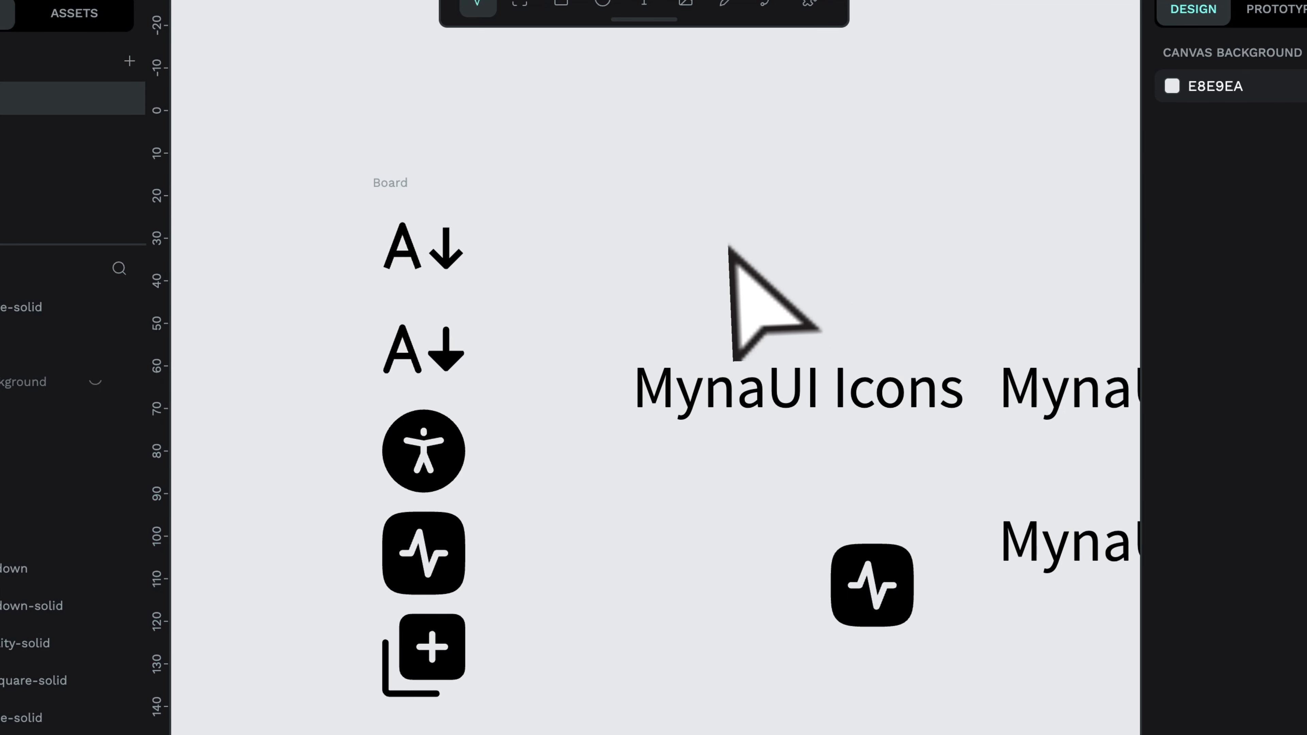
Edit the icon board's grid layout, try enlarging its first row to 28 px, and undo that change.
left_click(438, 198)
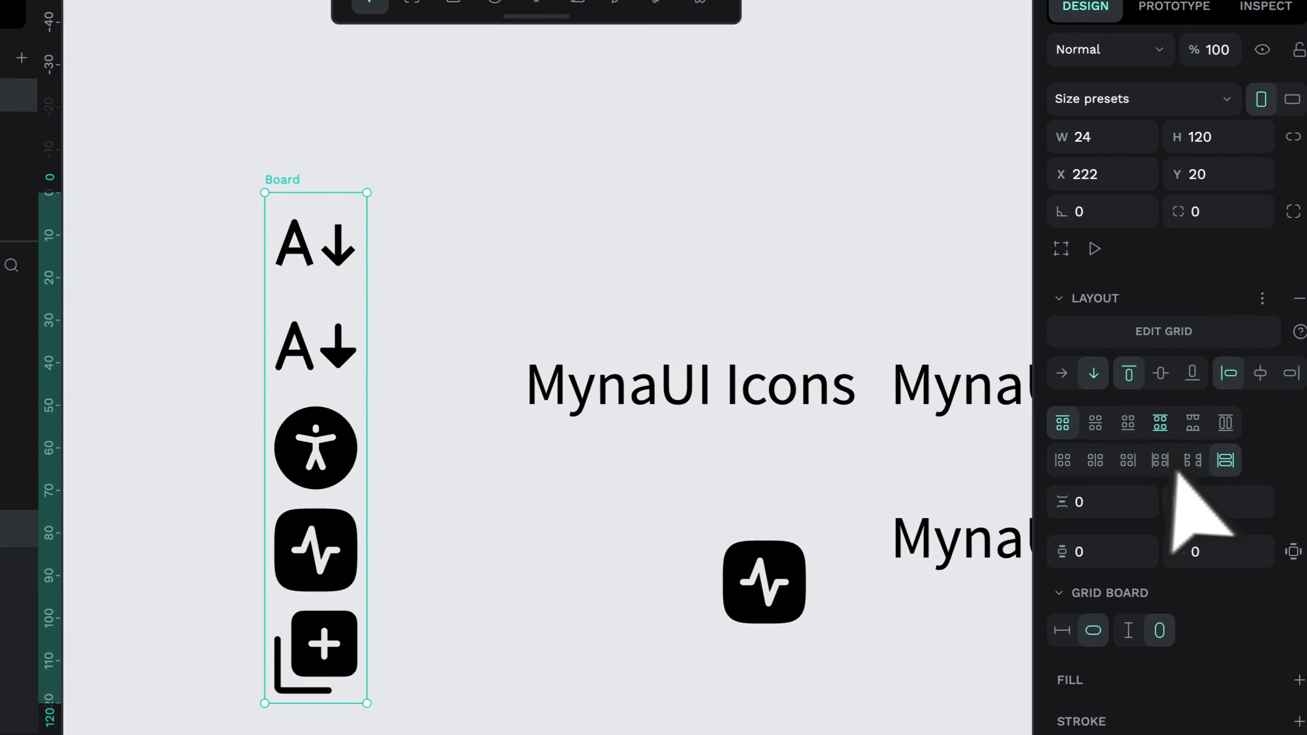
left_click(1181, 336)
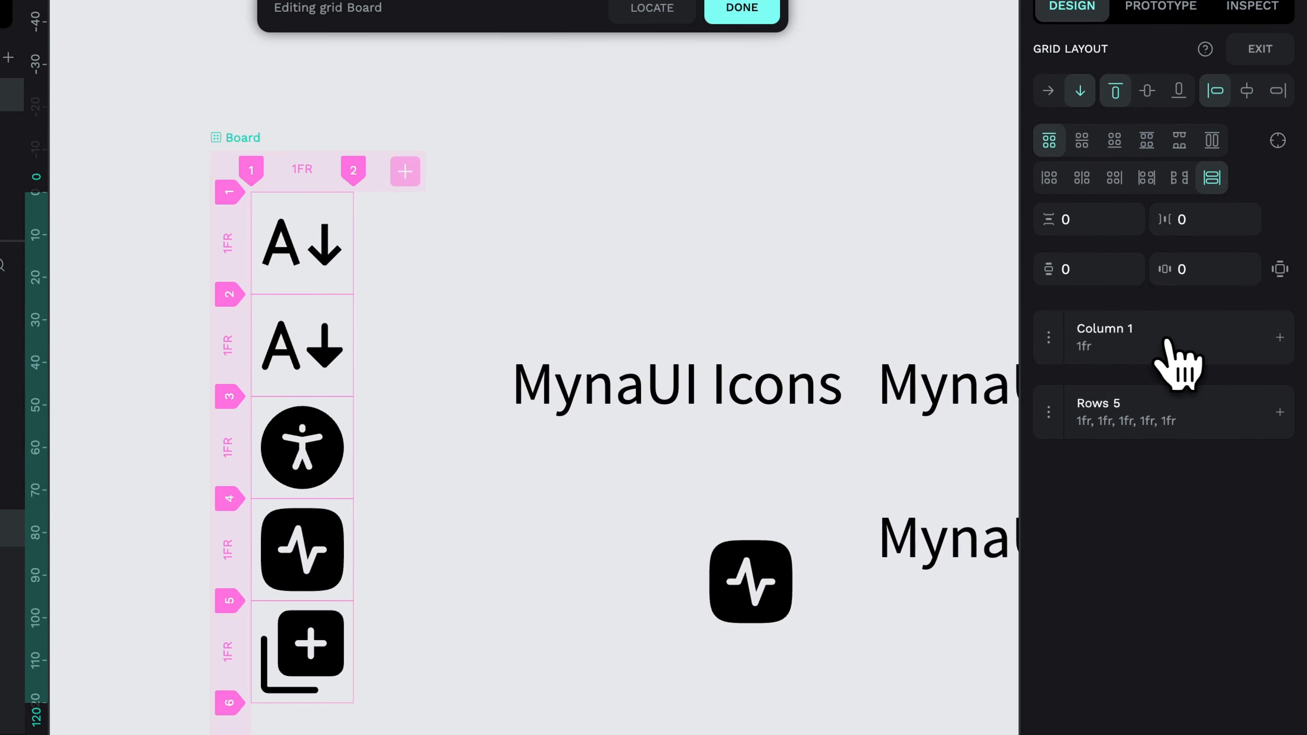
scroll(196, 334, "down", 2)
scroll(178, 338, "right", 1)
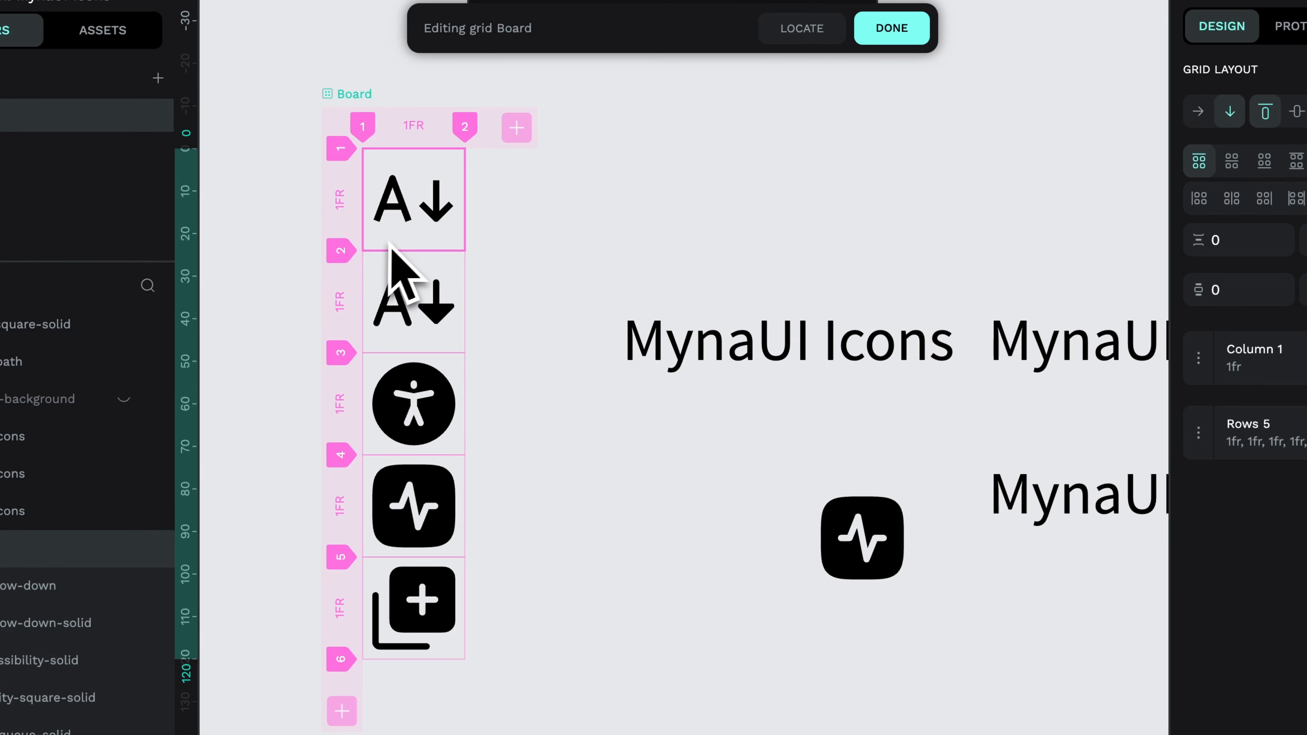
left_click_drag(385, 235, 432, 255)
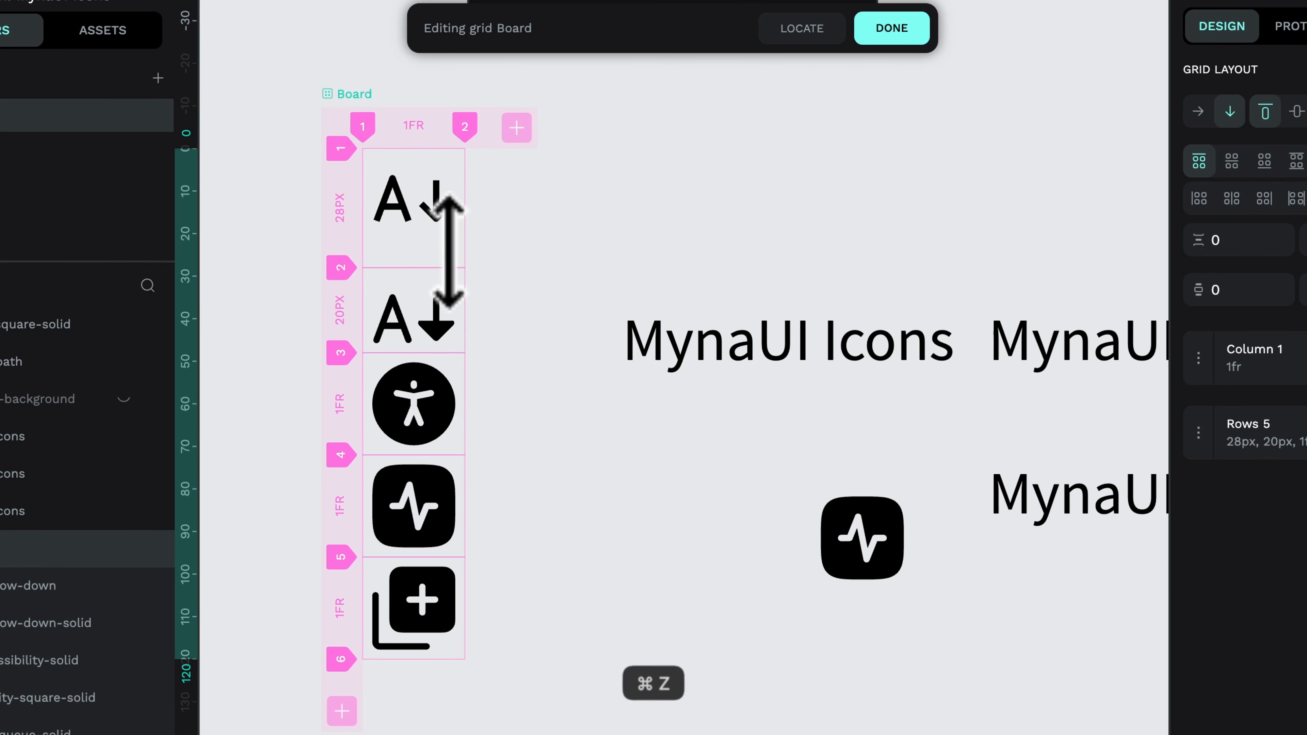
left_click(566, 206)
Try to widen the icon board by moving its right edge outward, undo the resize and deselect the board.
left_click(379, 149)
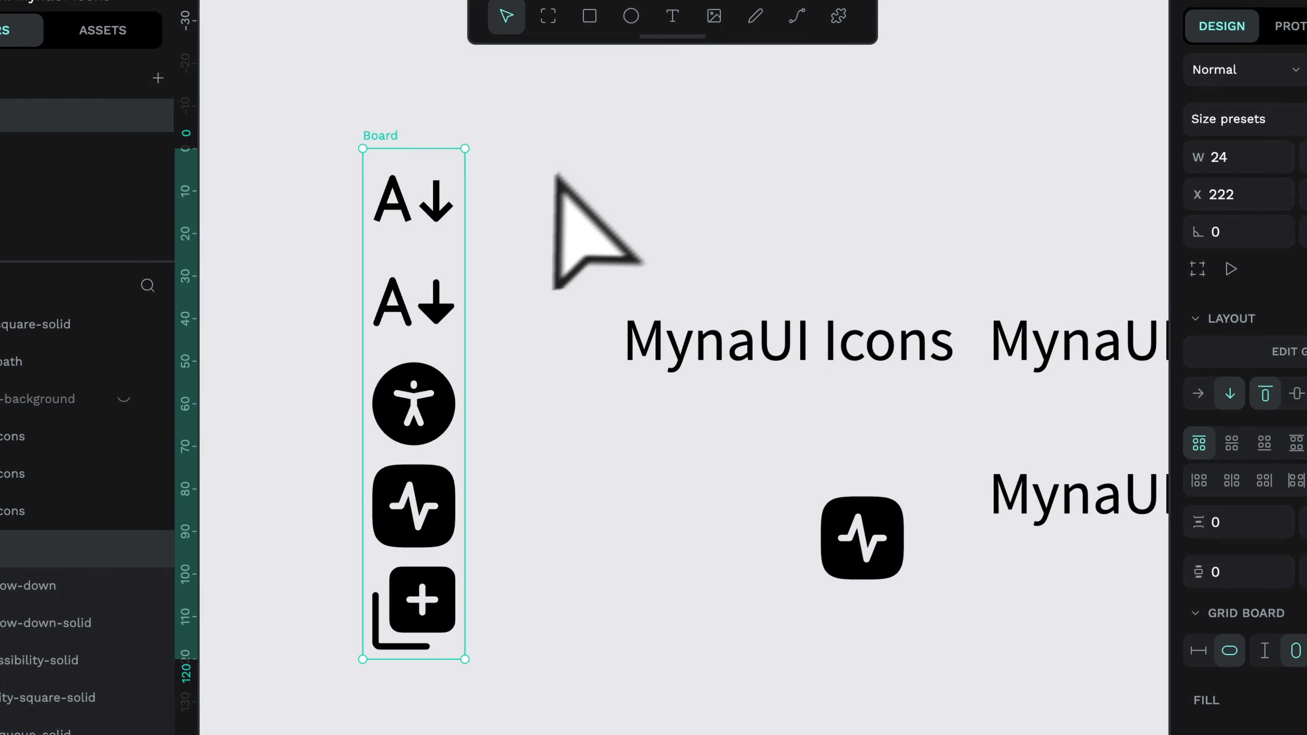
left_click_drag(453, 206, 622, 206)
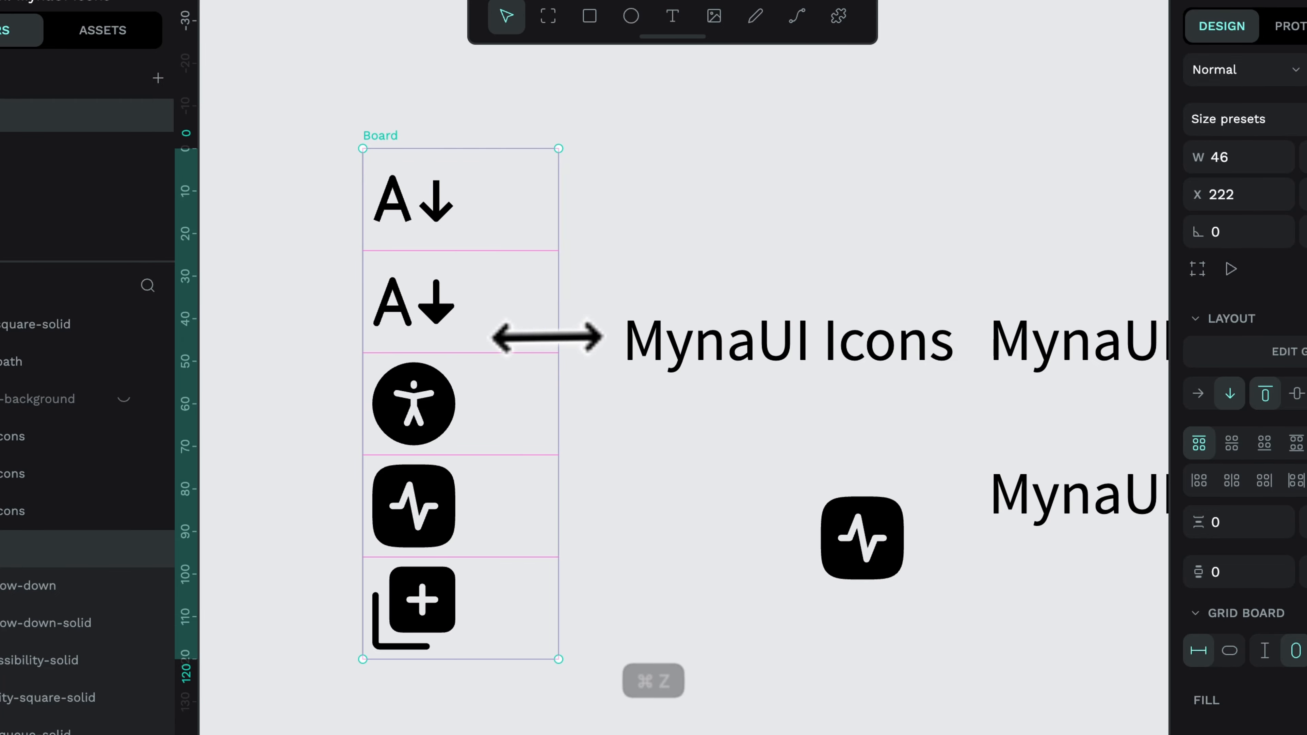
key("super+z")
left_click(515, 317)
Reload the MynaUI Icons file in the browser.
scroll(515, 318, "up", 1)
scroll(515, 318, "left", 1)
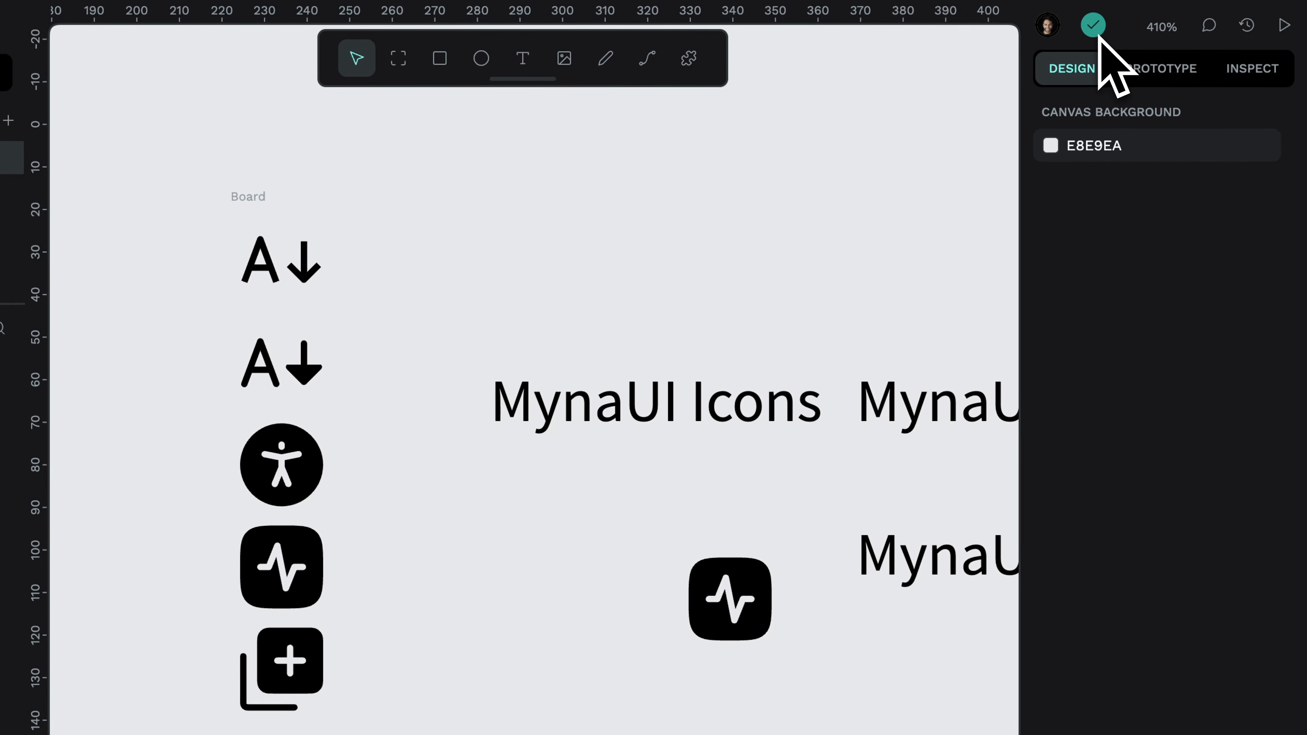
key("super+r")
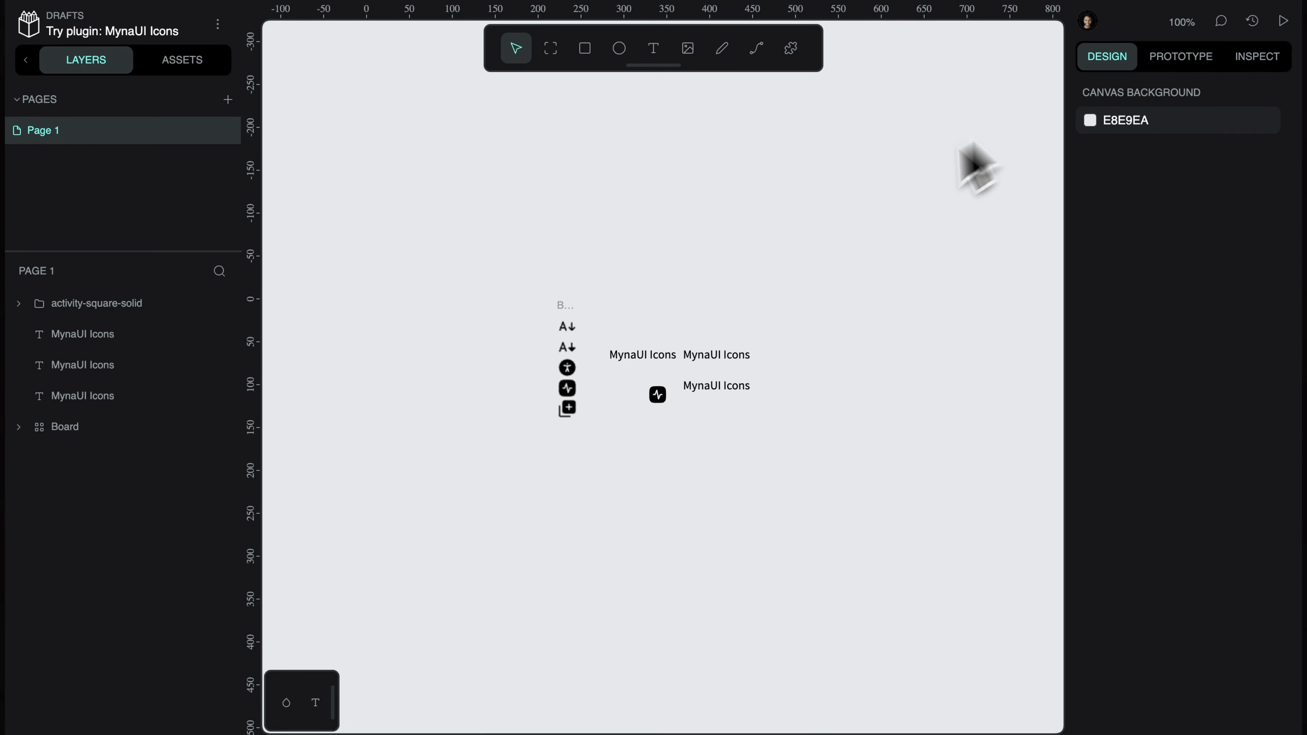
Select all objects on the canvas and view their prototype and inspect information.
left_click_drag(470, 187, 992, 506)
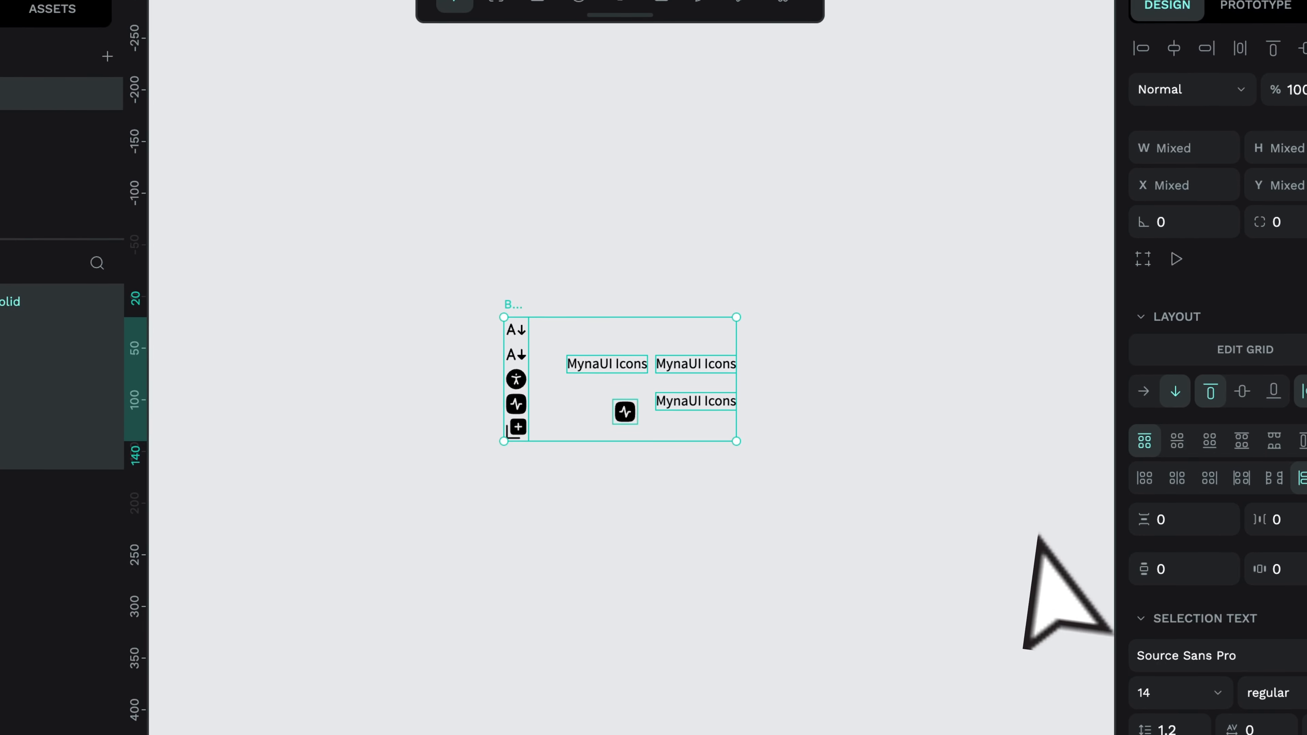
key("shift+2")
left_click(1178, 28)
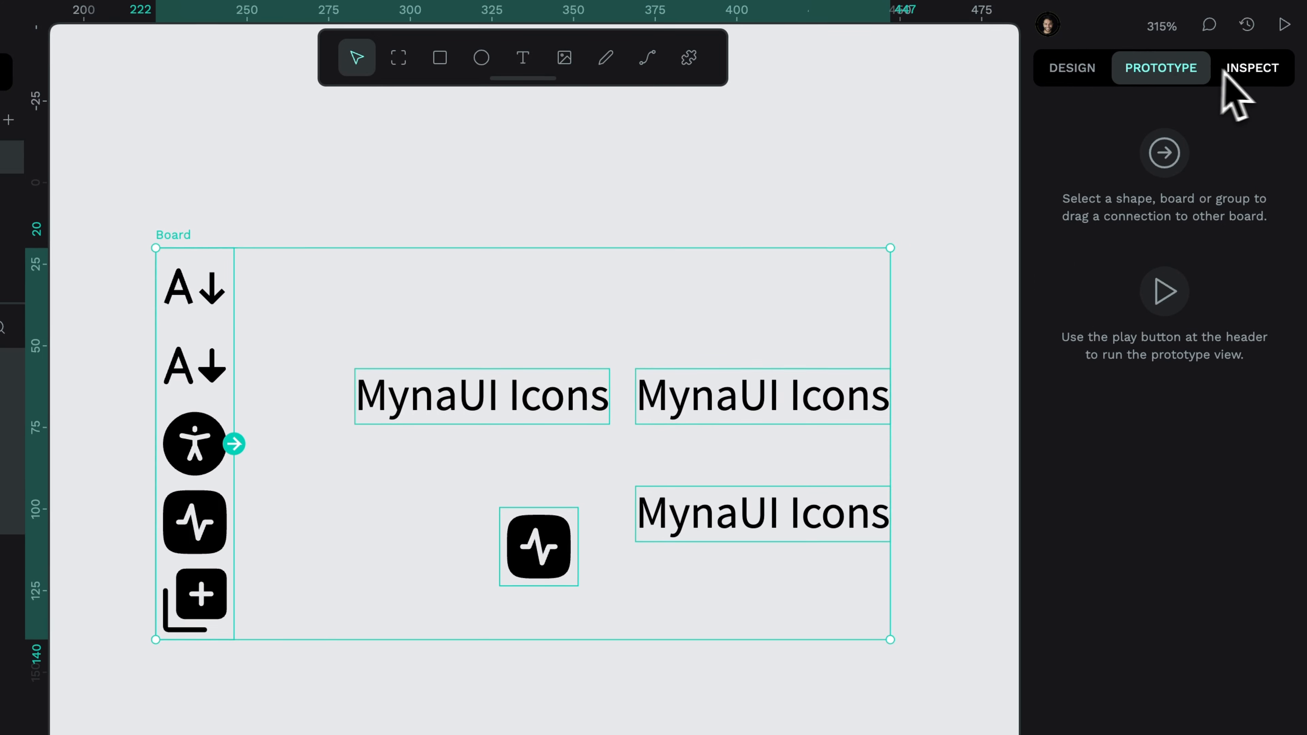
left_click(1269, 27)
View all comments, then leave the code inspection view and close the comments.
left_click(1246, 26)
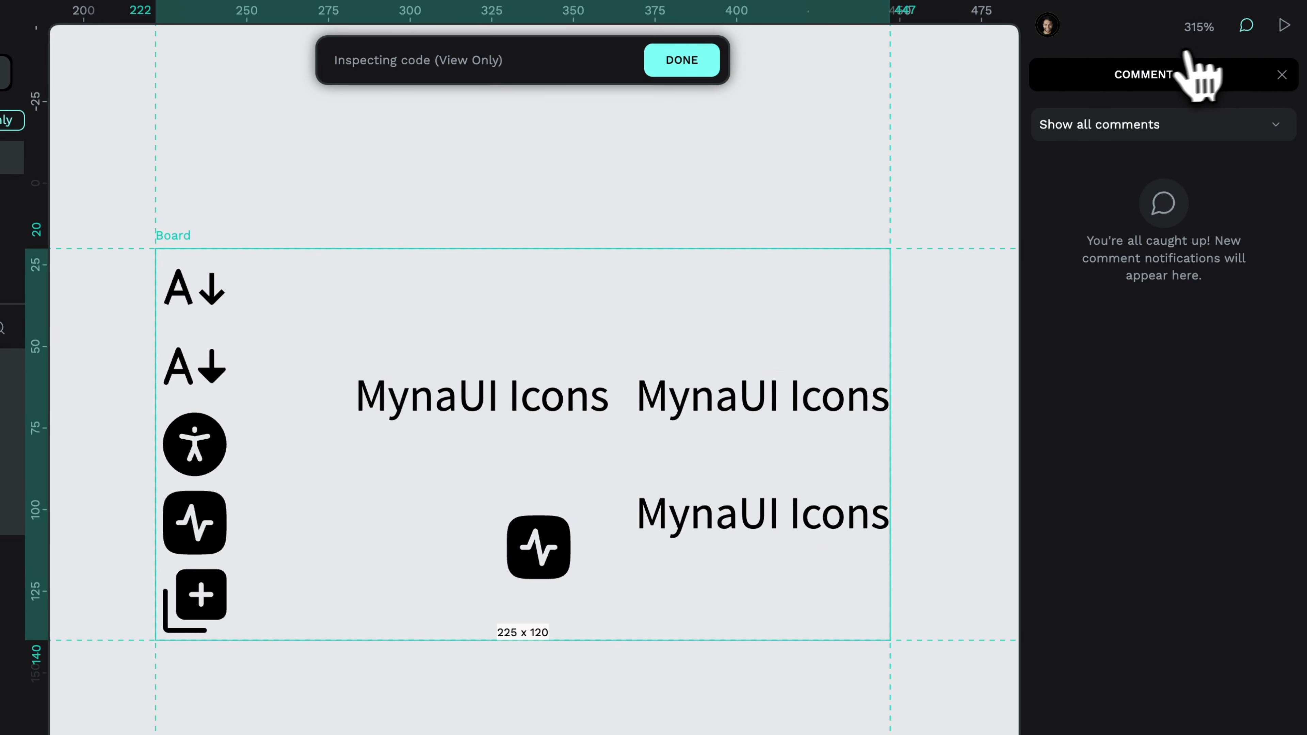
left_click(687, 61)
left_click(1214, 35)
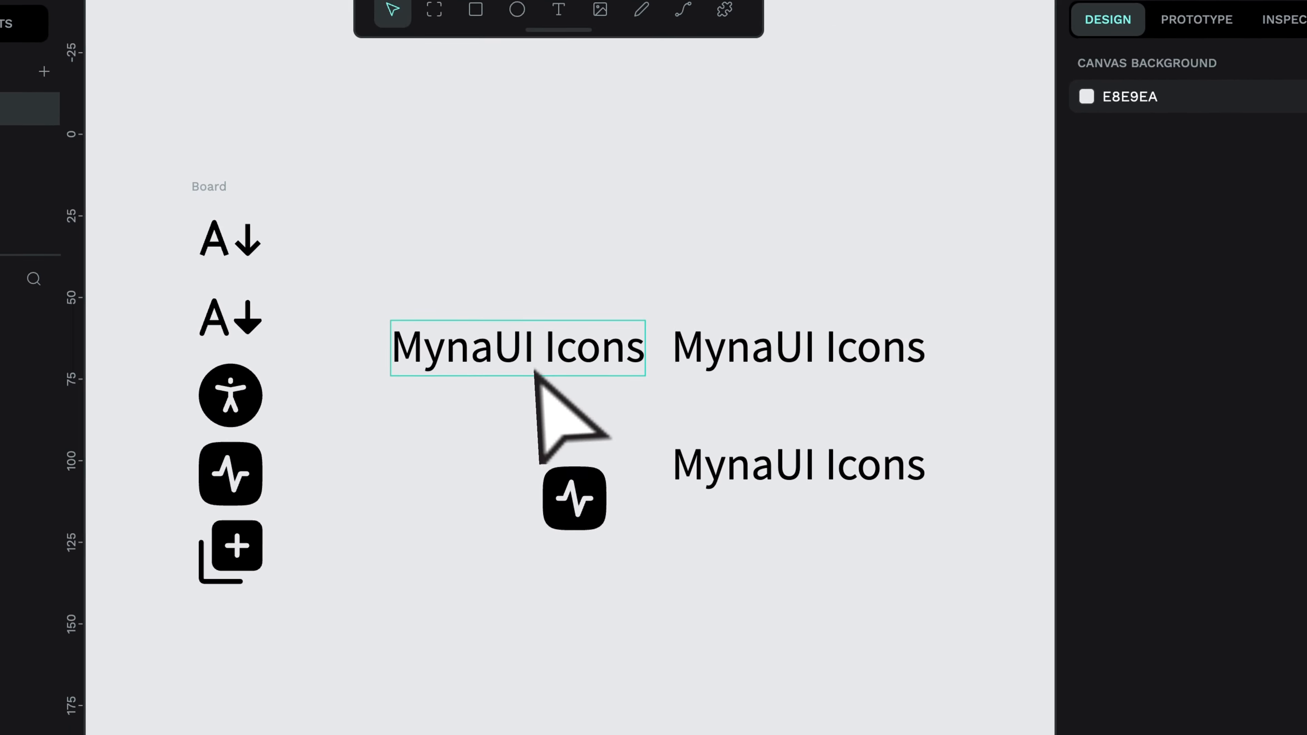
Check the design properties of the first MynaUI Icons text and the prototype options with nothing selected.
left_click(740, 409)
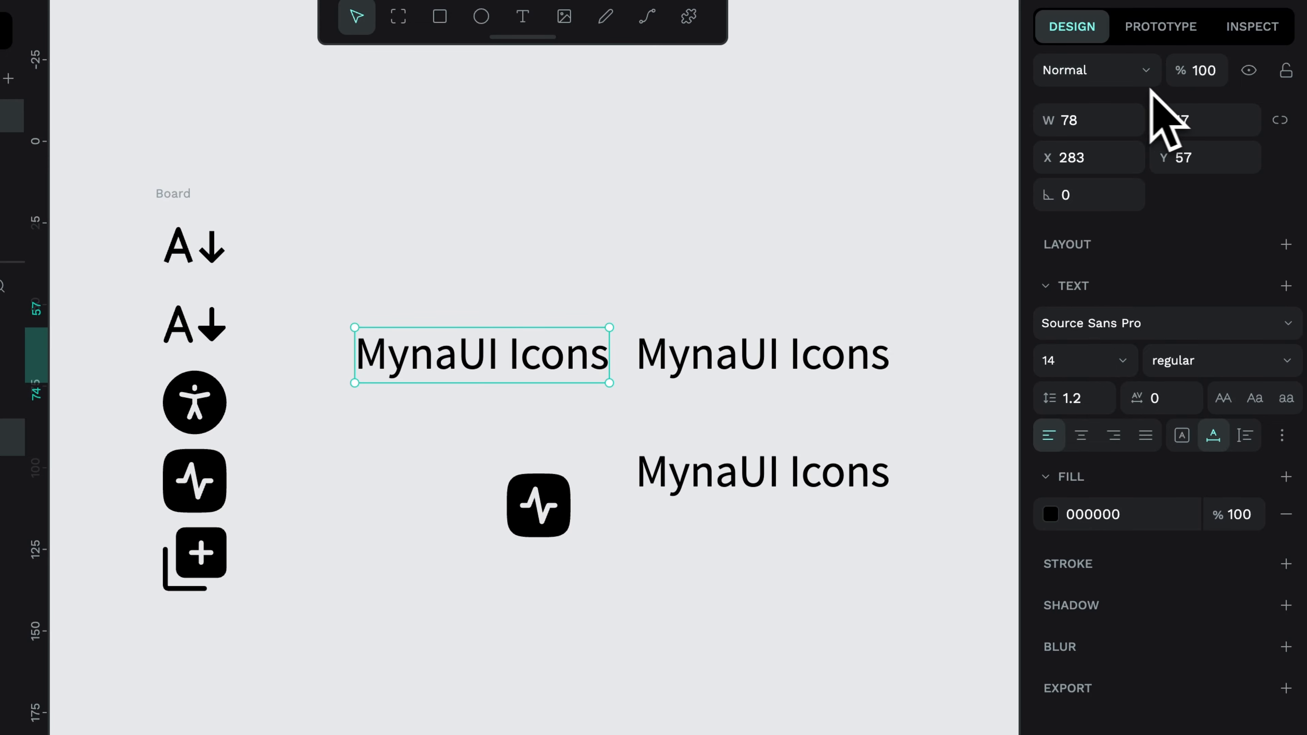
left_click(901, 319)
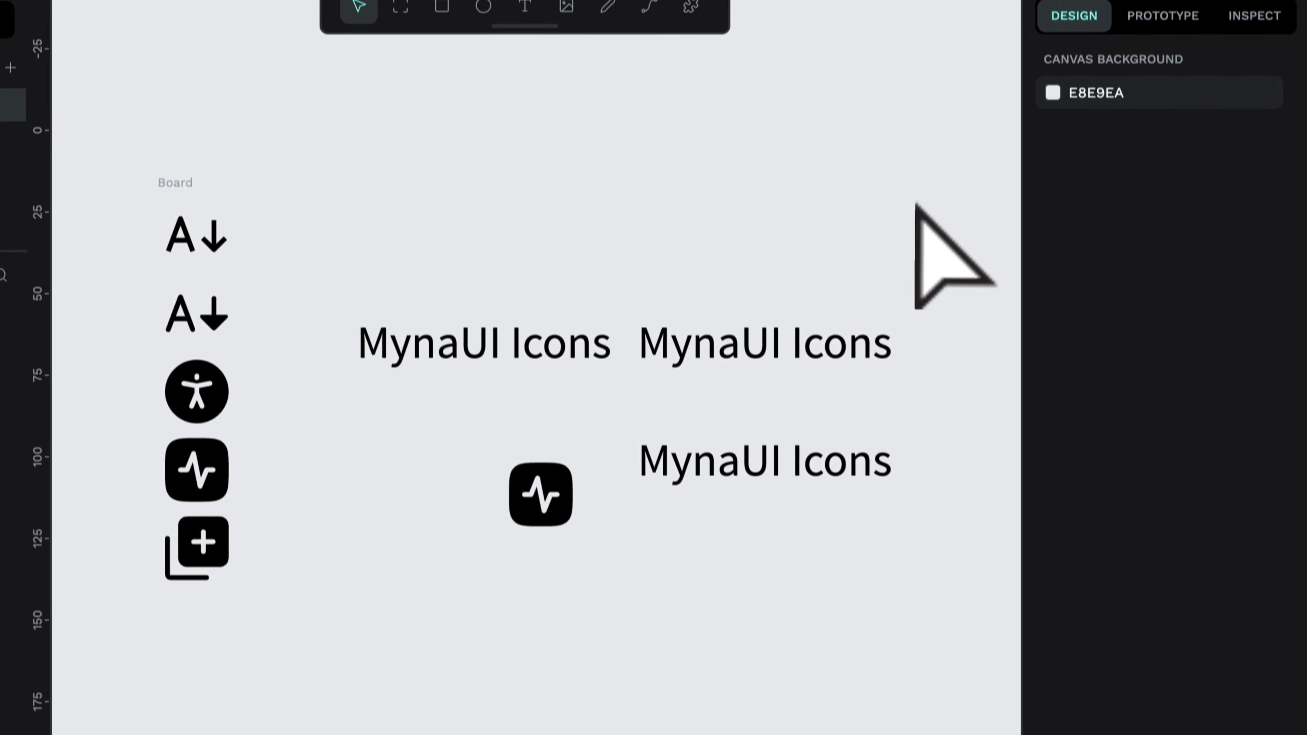
left_click(1175, 66)
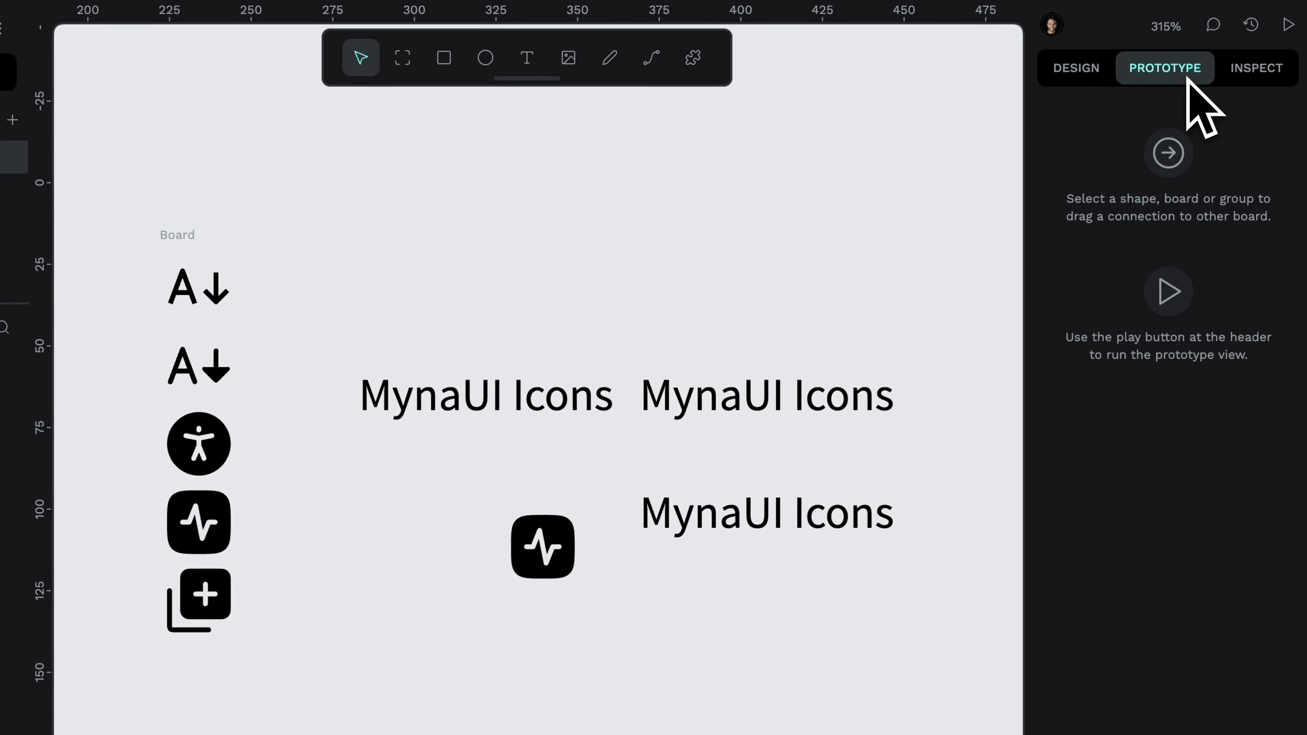
left_click(1078, 72)
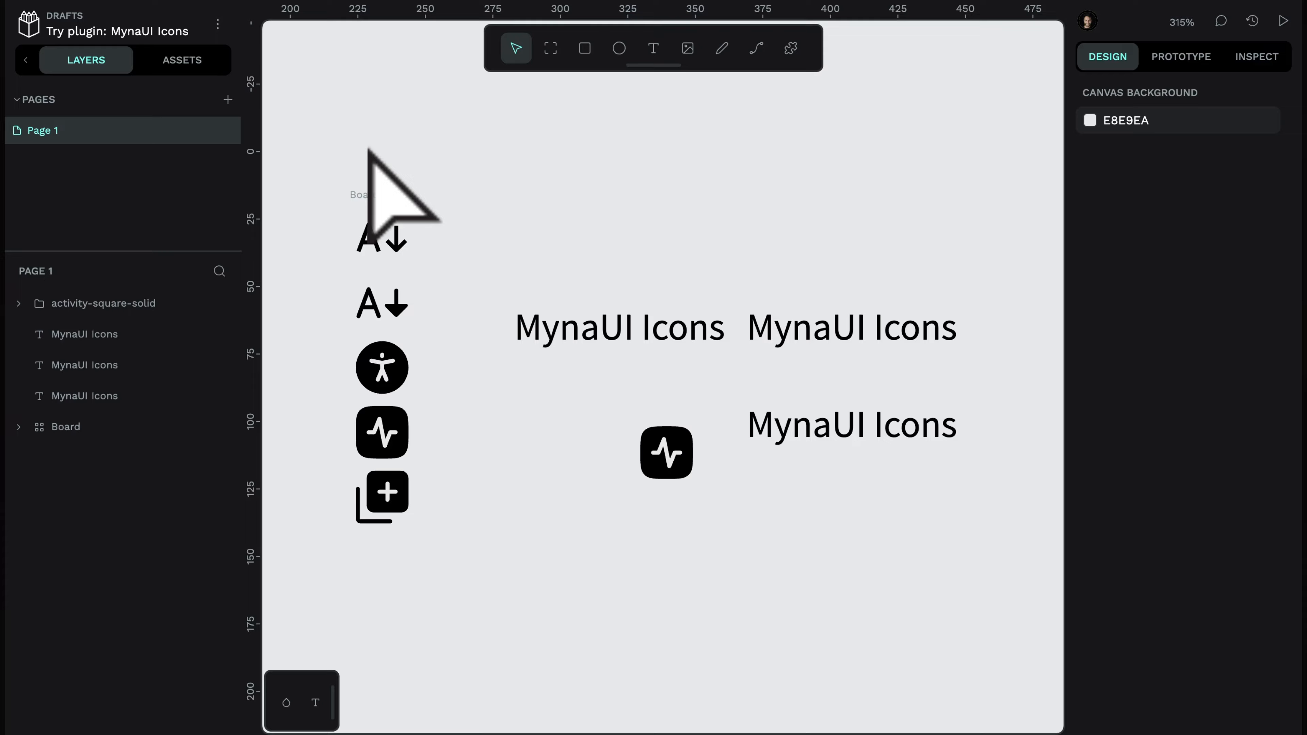
Check the file's local library assets, collapsing and restoring the sidebar, and return to the layer list.
left_click(182, 59)
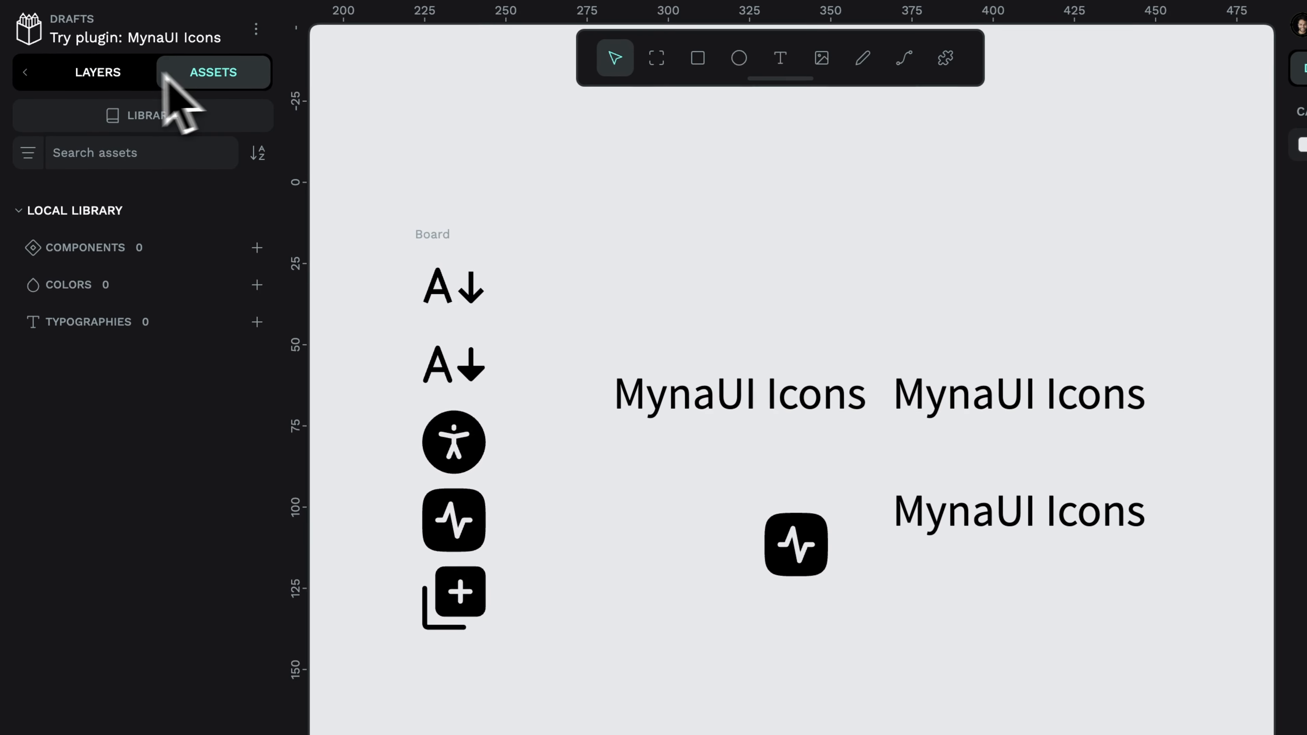
left_click(25, 72)
left_click(43, 72)
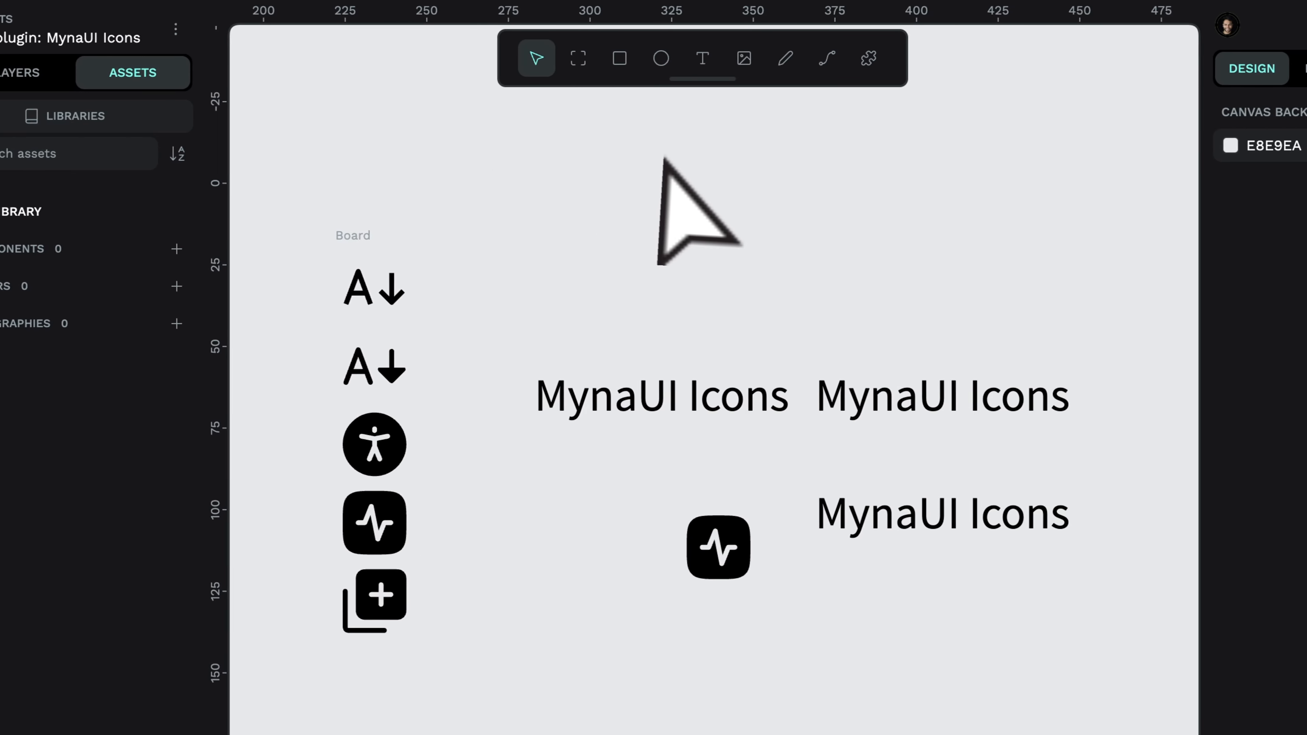
scroll(803, 167, "down", 1)
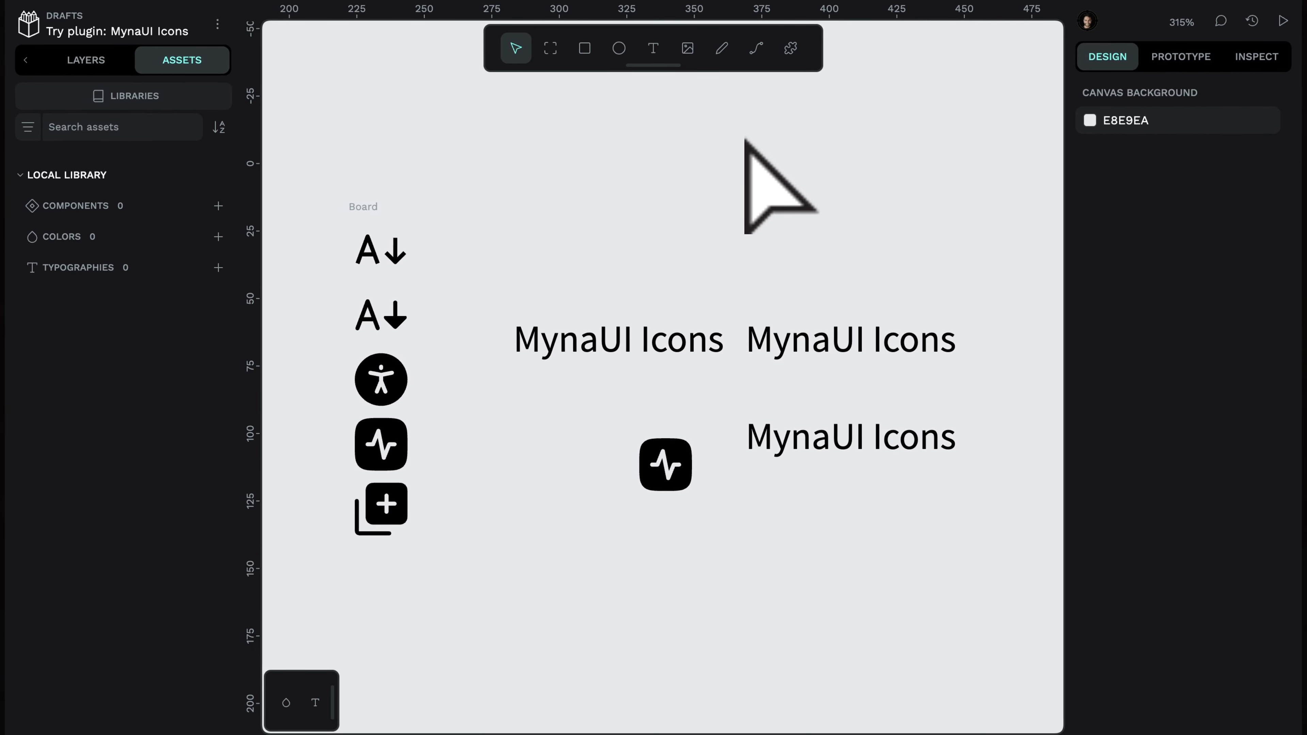
scroll(745, 140, "up", 1)
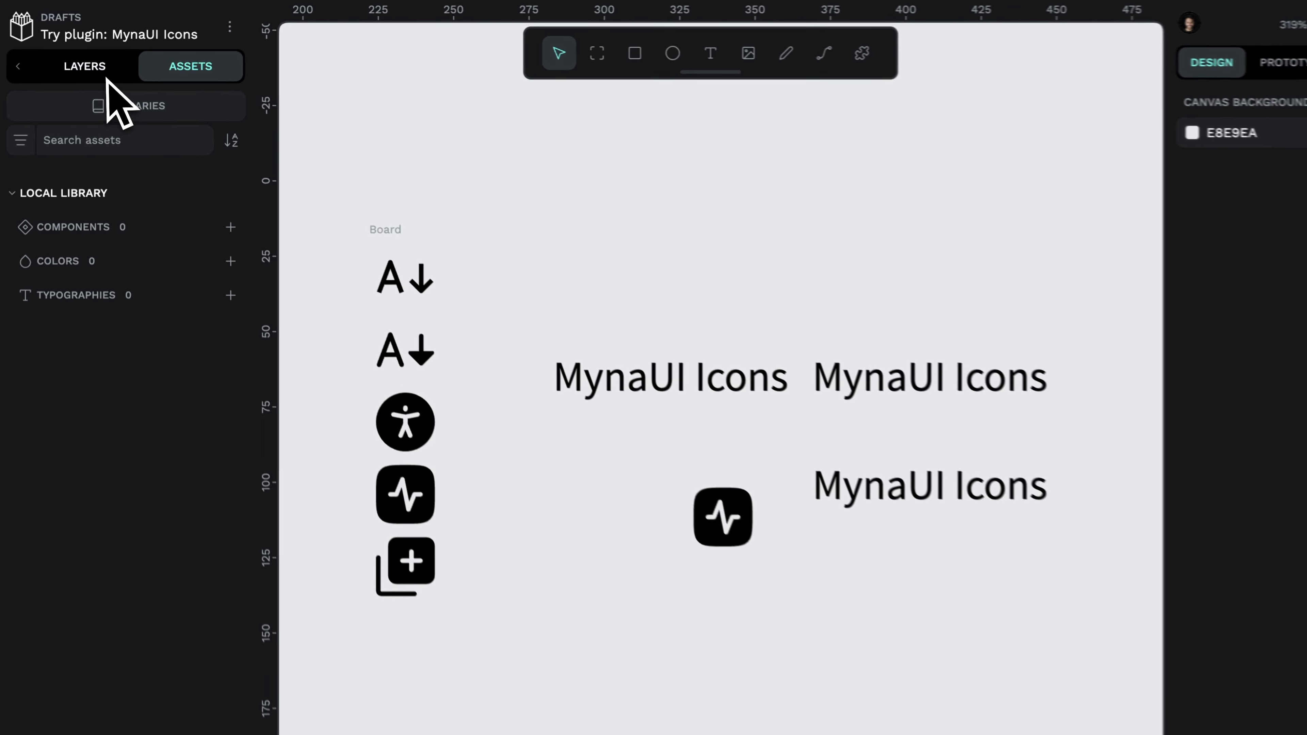
left_click(90, 63)
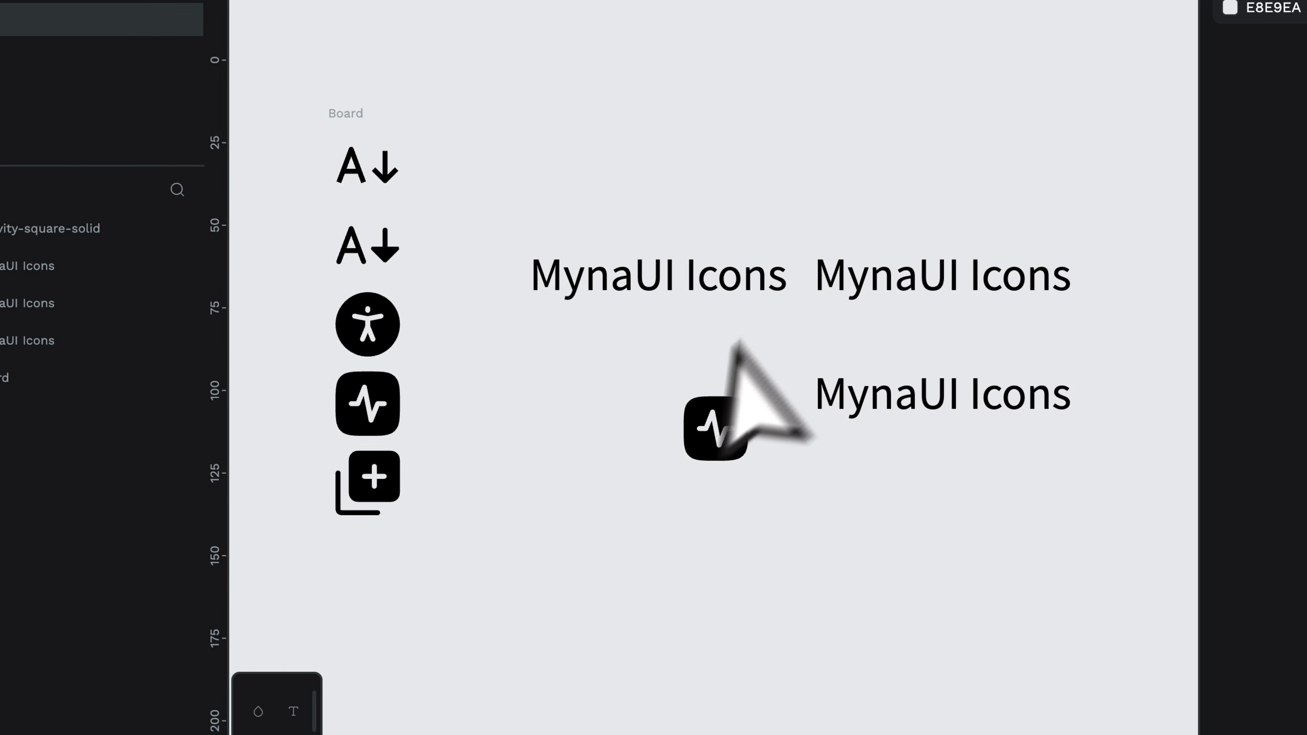
Select the accessibility-solid icon in the board, and collapse and restore the design toolbar.
left_click(774, 283)
left_click(383, 317)
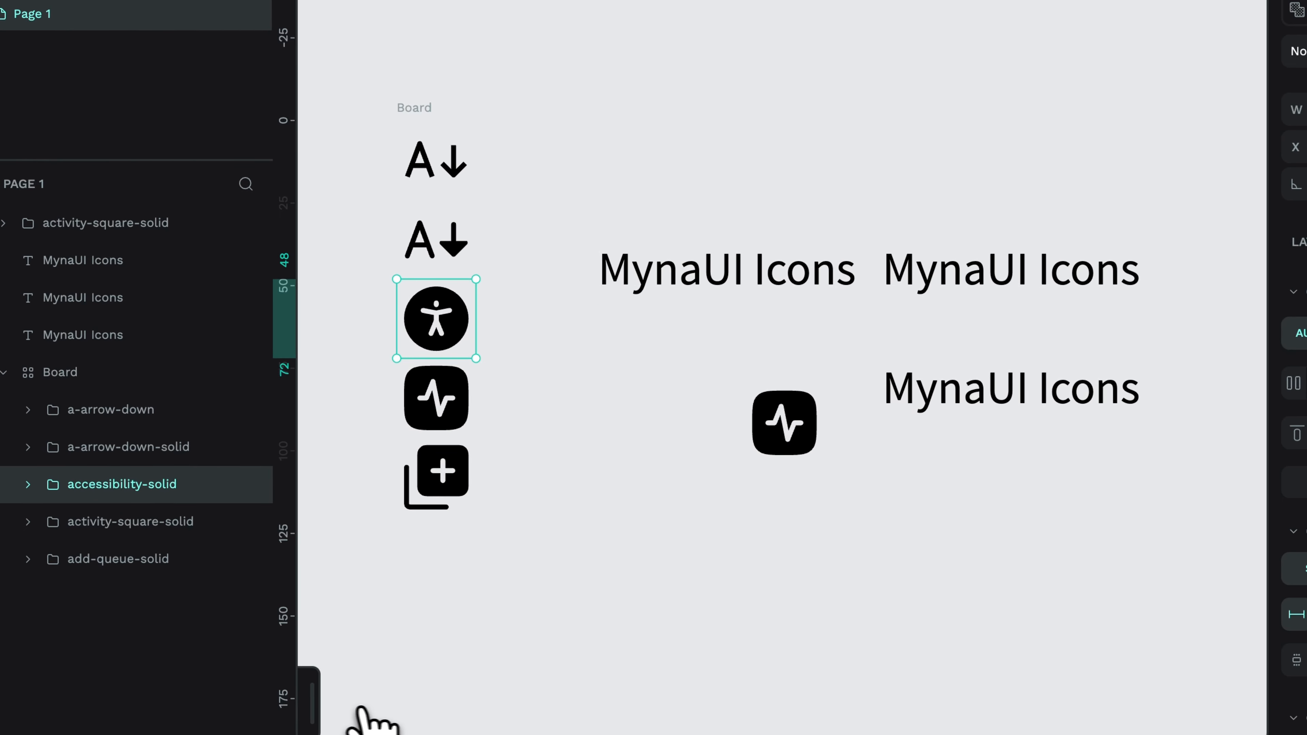
left_click(647, 80)
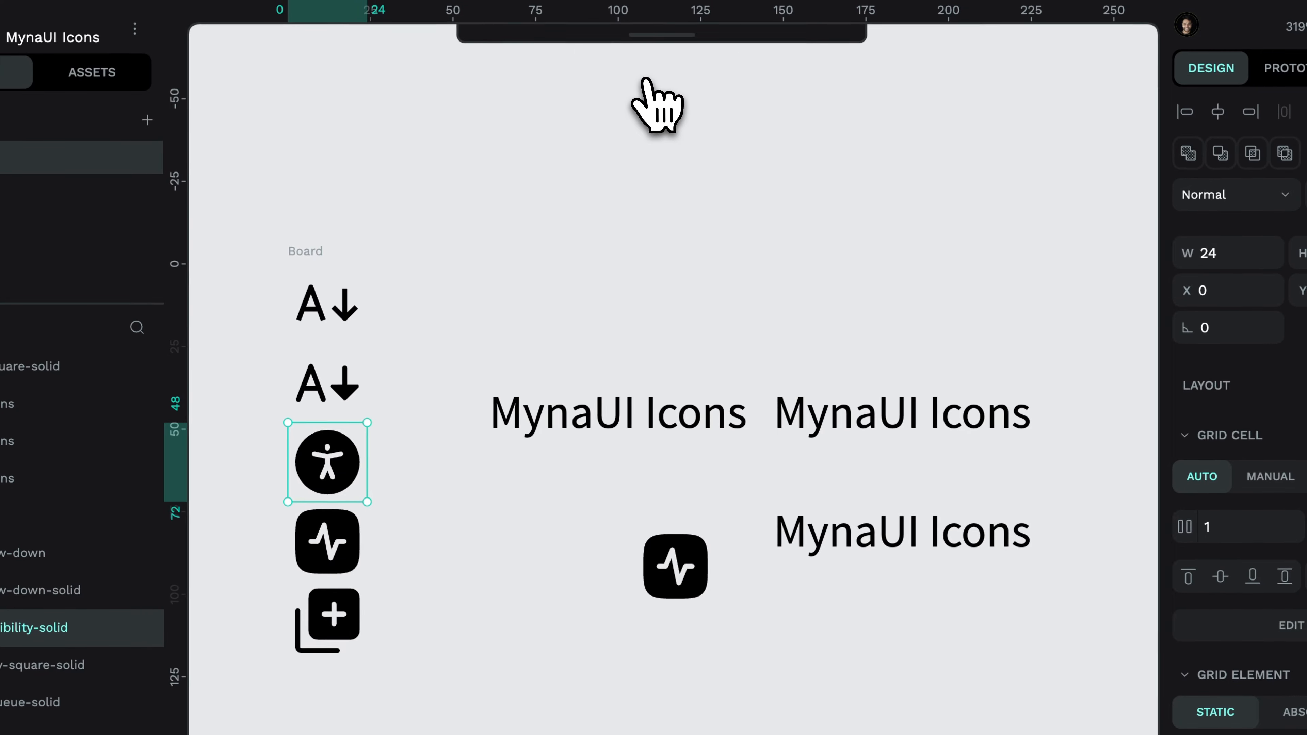
left_click(656, 43)
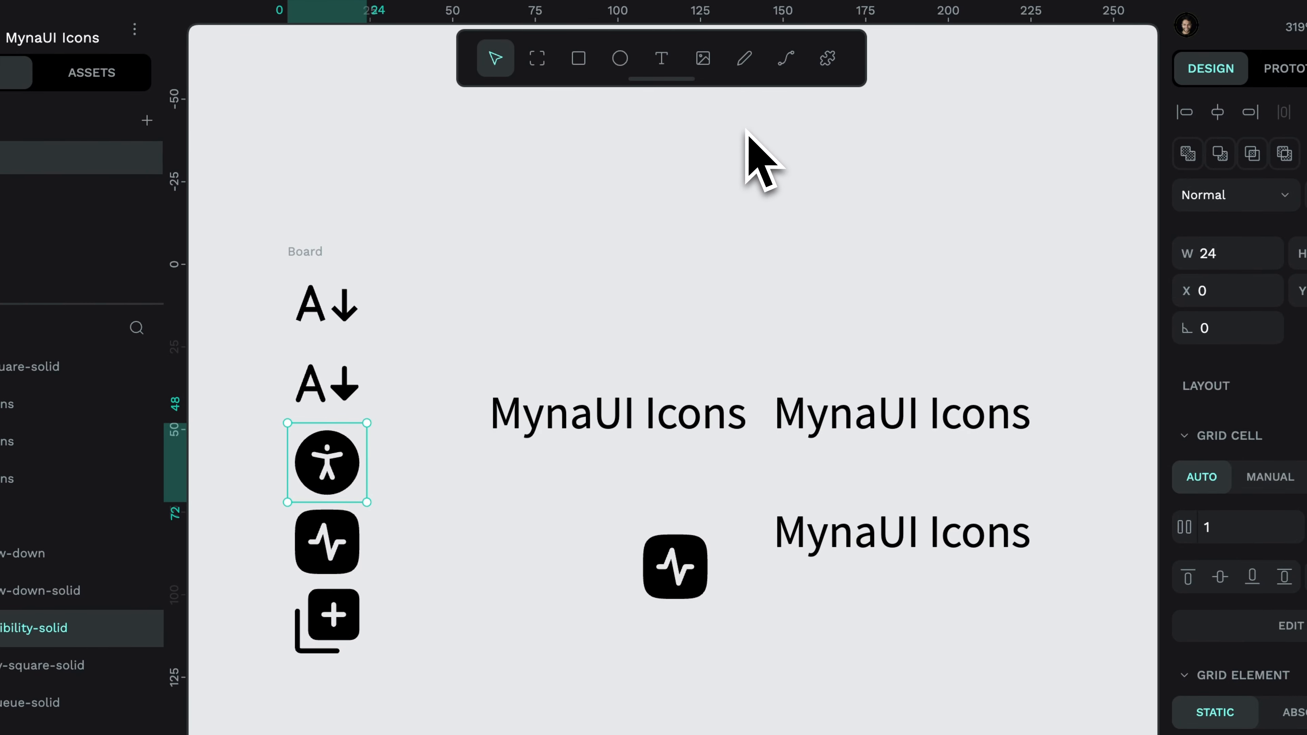
scroll(746, 128, "left", 3)
scroll(399, 450, "up", 4)
scroll(399, 450, "down", 1)
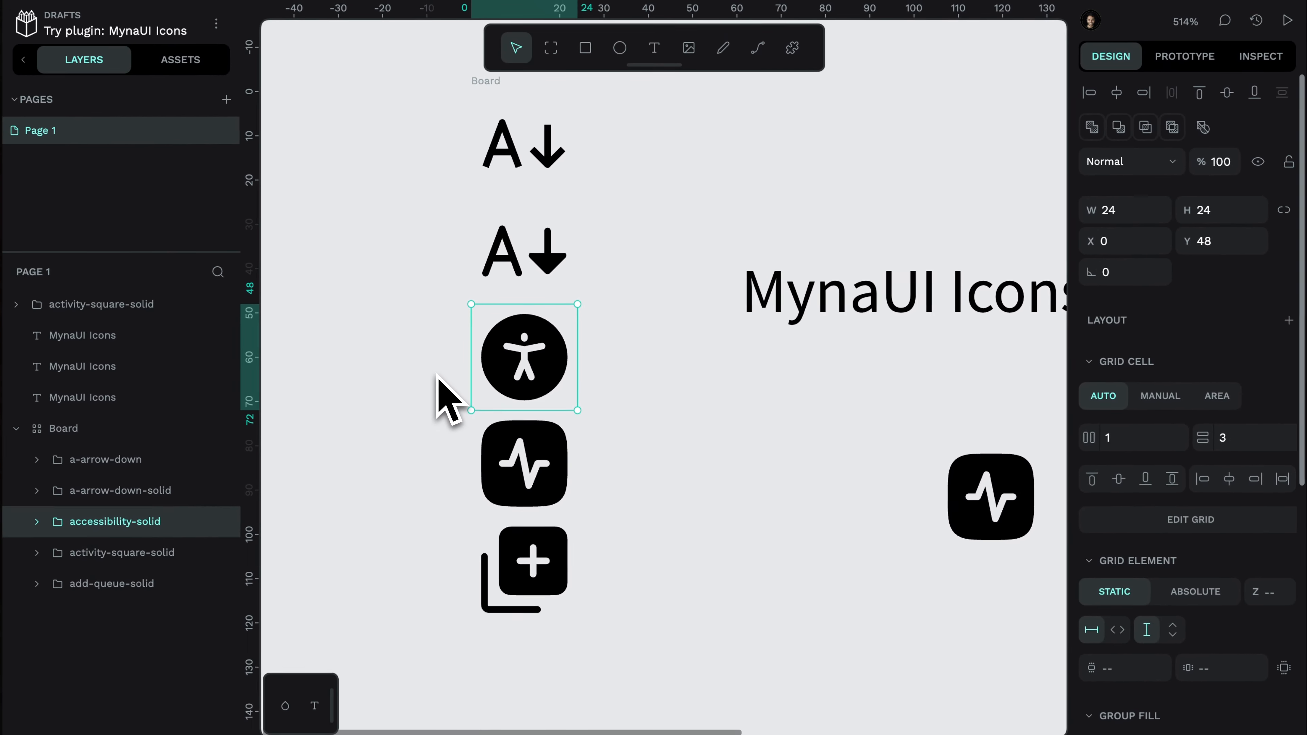
scroll(439, 392, "up", 4)
scroll(438, 393, "down", 6)
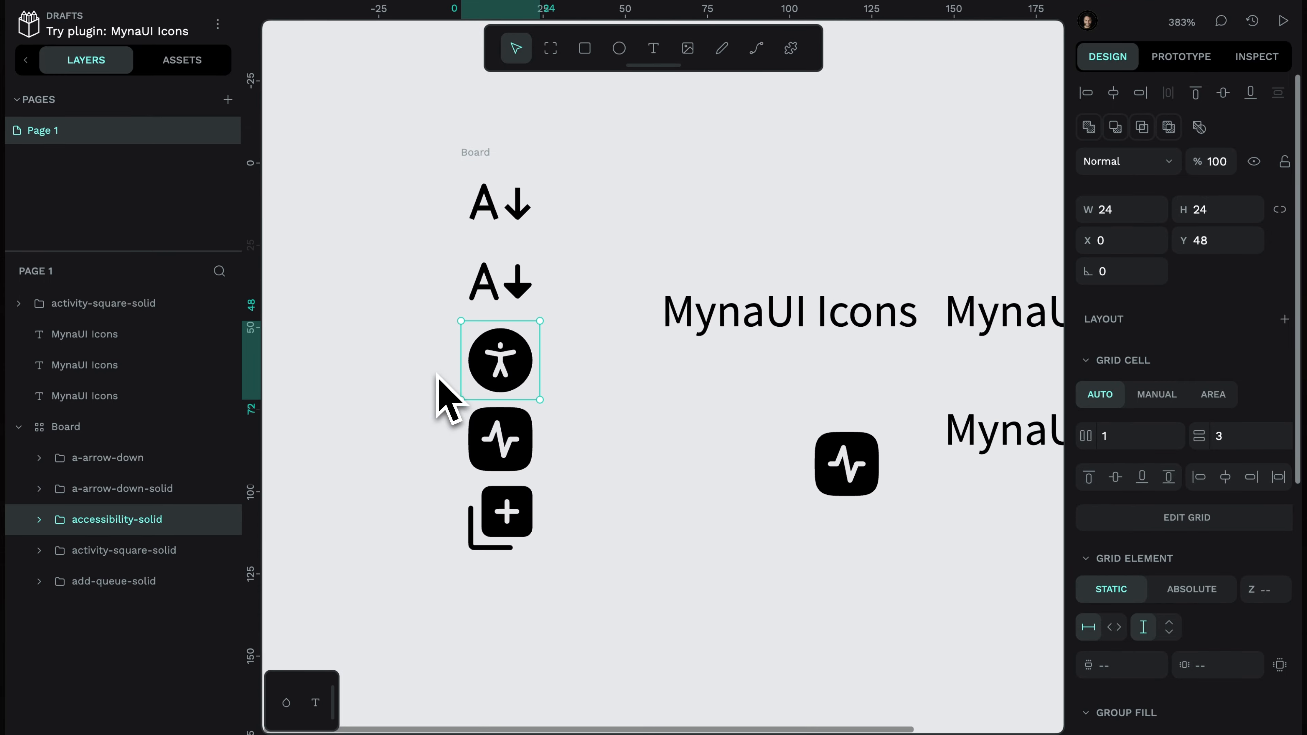
Move the icon board to about X 334, Y -2, near the first MynaUI Icons text.
left_click(731, 242)
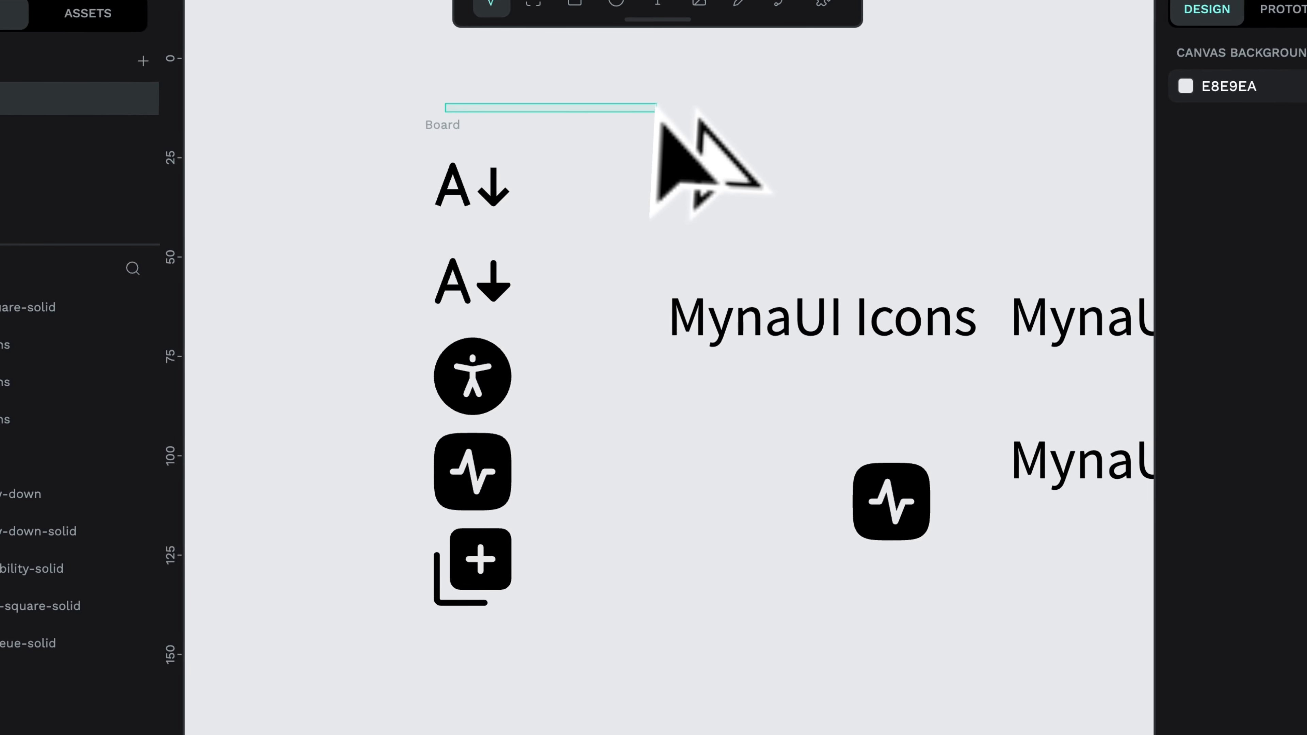
left_click_drag(657, 105, 508, 732)
left_click(471, 96)
left_click(441, 122)
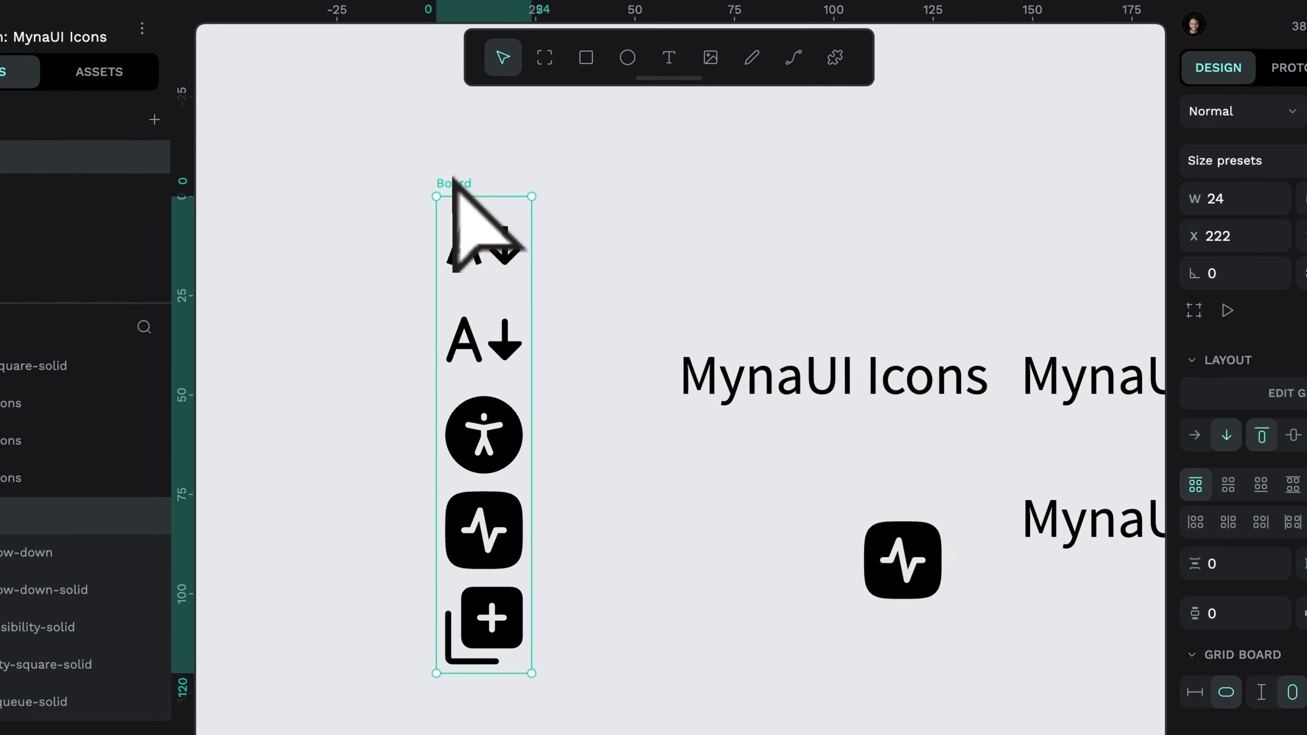
left_click_drag(452, 178, 898, 90)
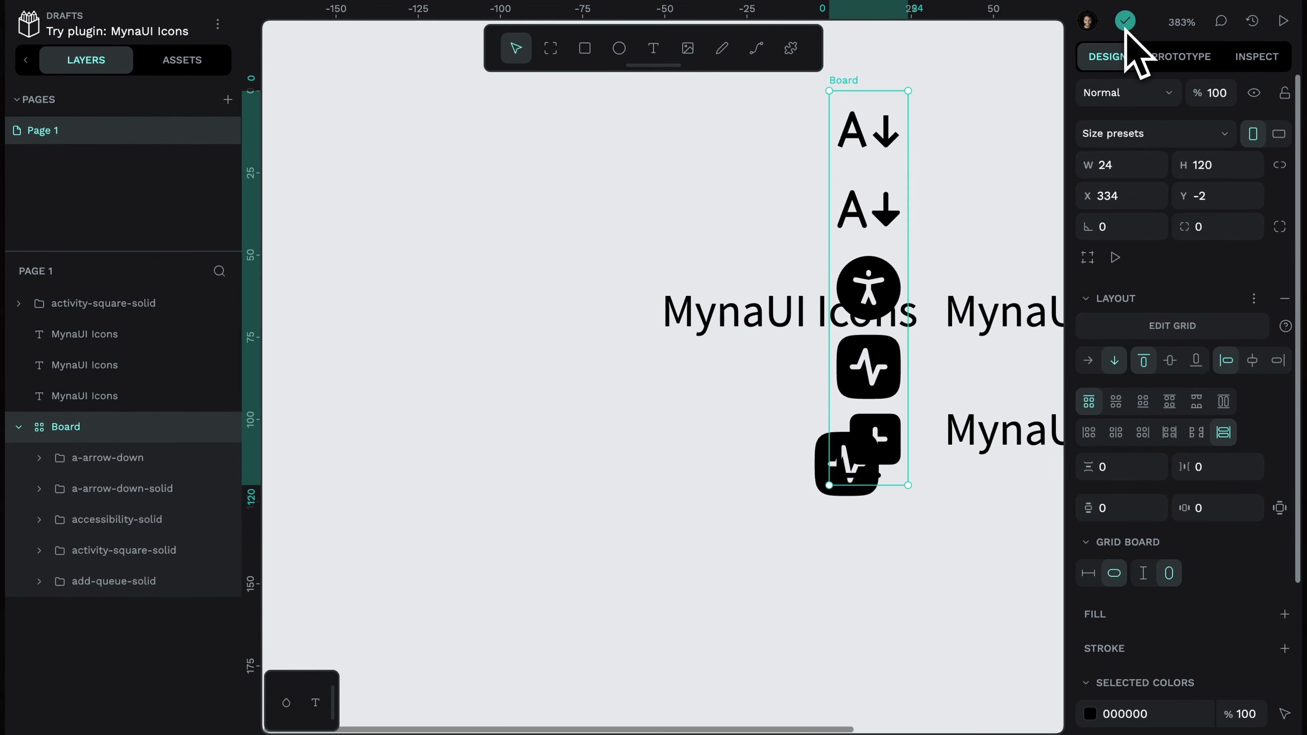
Duplicate the icon board and place the copy at about X 215, Y 45.
left_click_drag(830, 92, 543, 207)
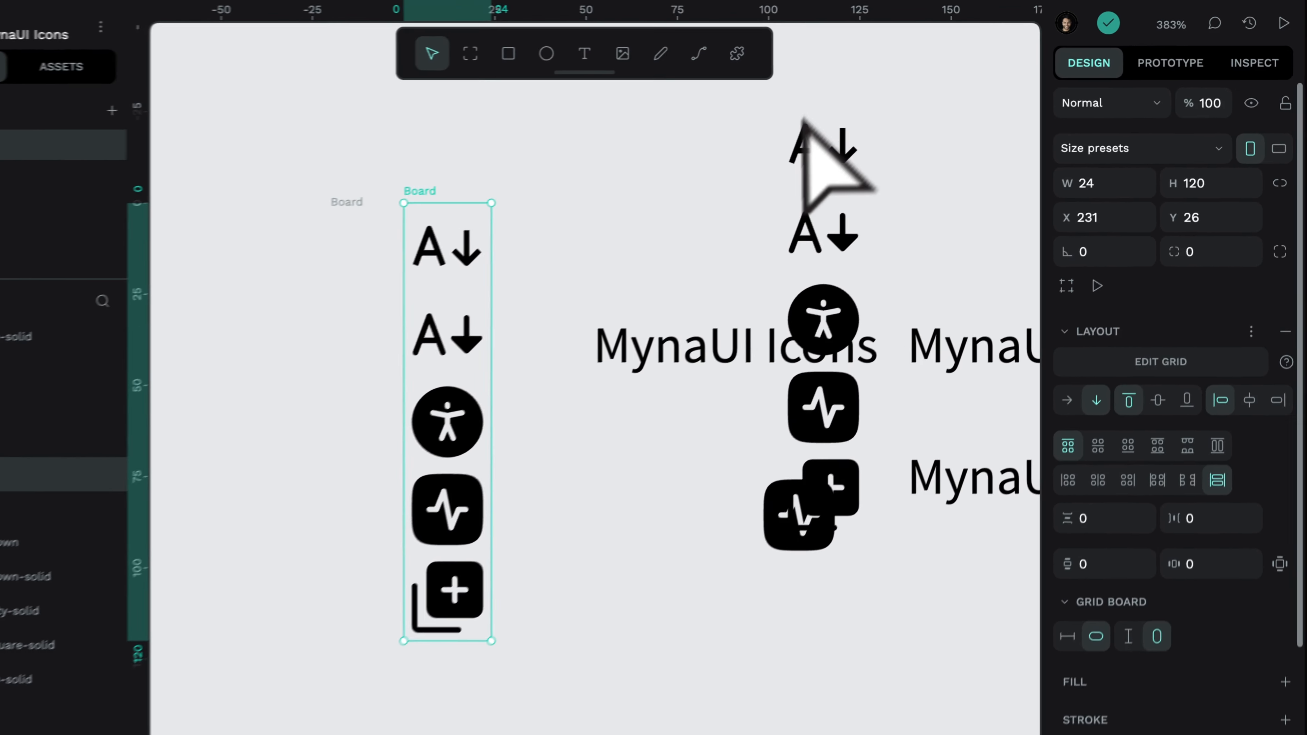
left_click(791, 176)
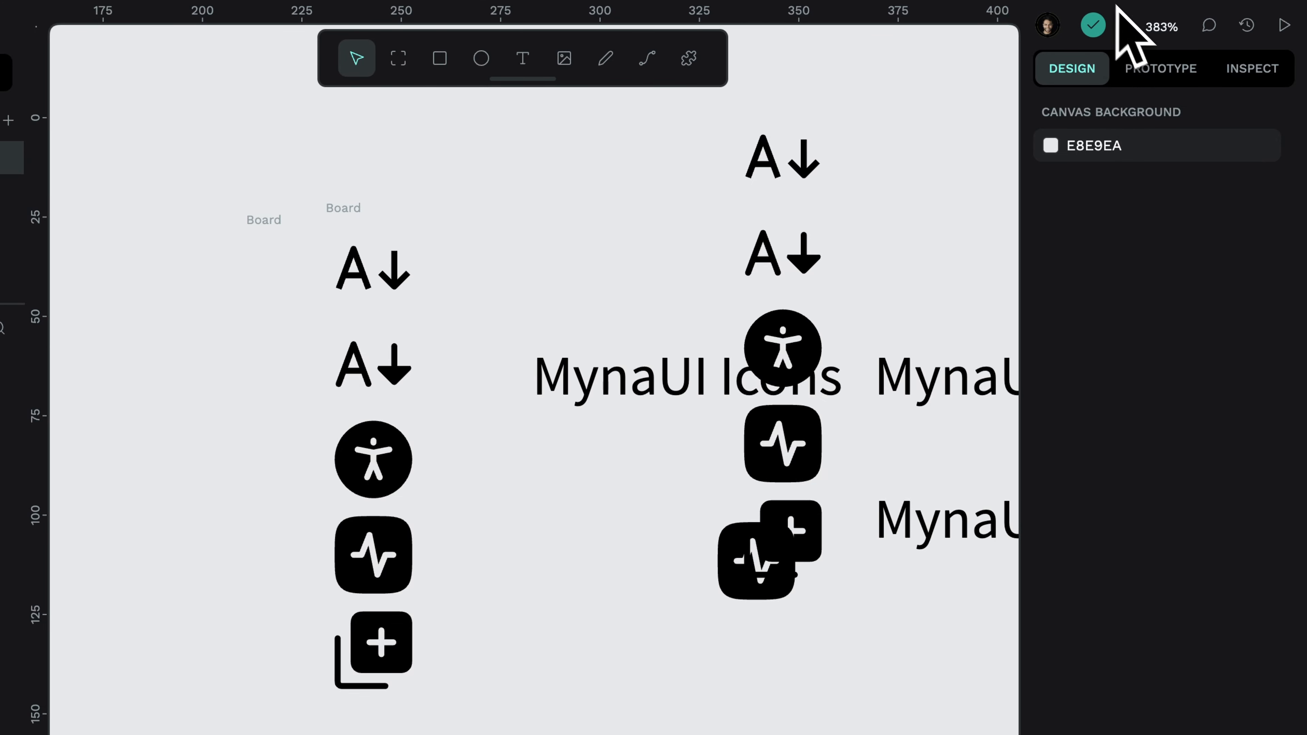
left_click_drag(331, 219, 261, 293)
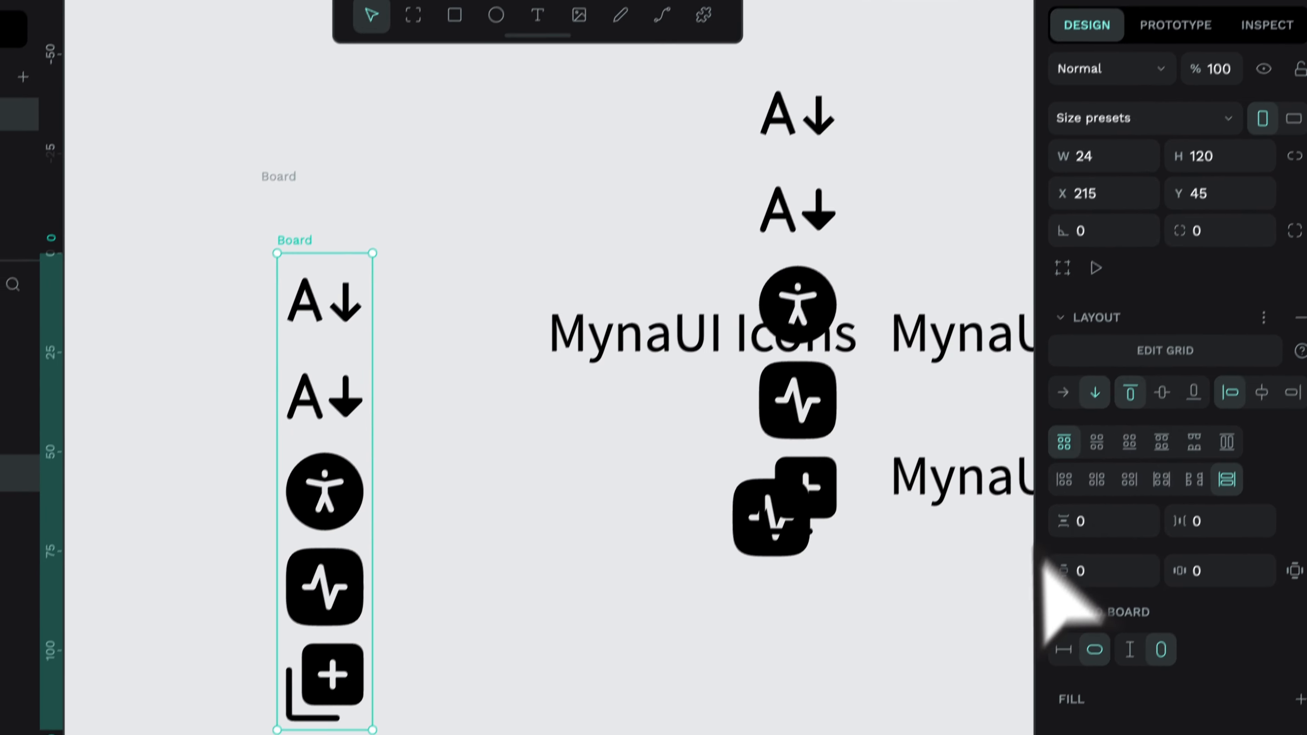
Delete the a-arrow-down icon from the board overlapping the MynaUI Icons text, followed by that whole board.
left_click(821, 64)
key("BackSpace")
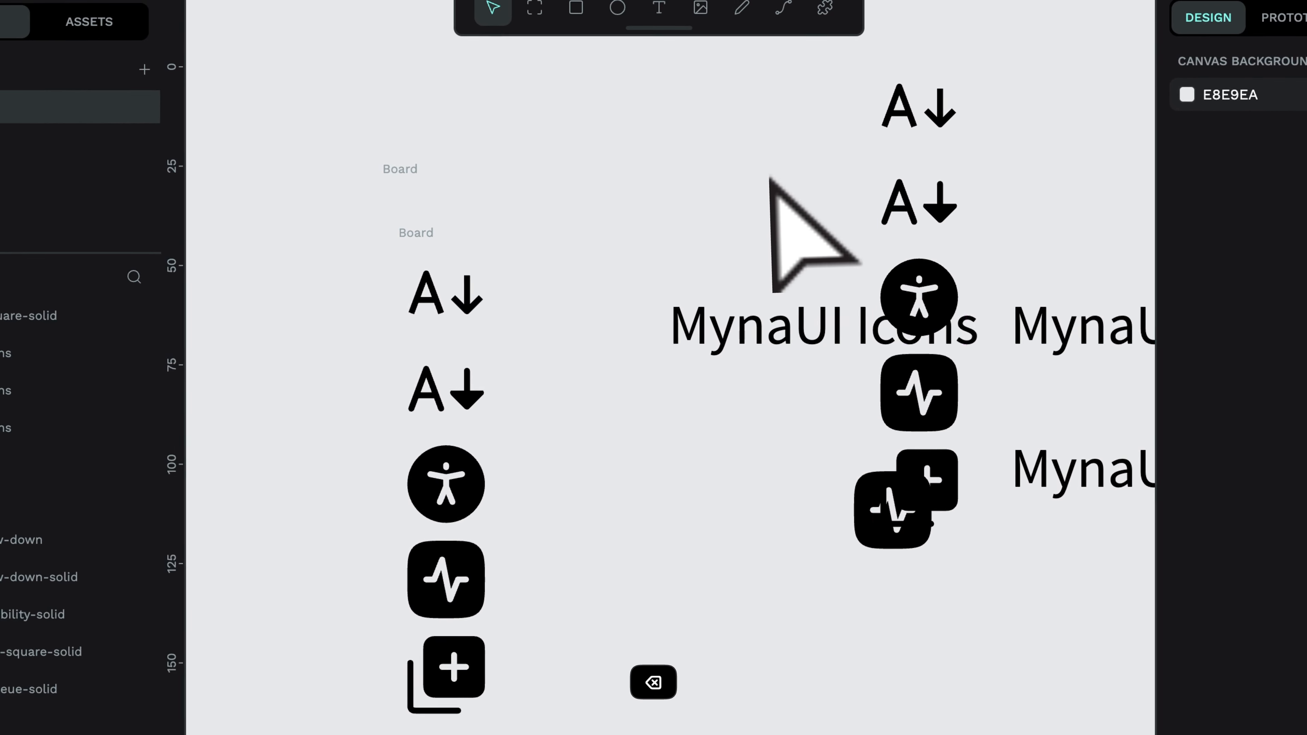
left_click(898, 123)
key("BackSpace")
left_click(940, 210)
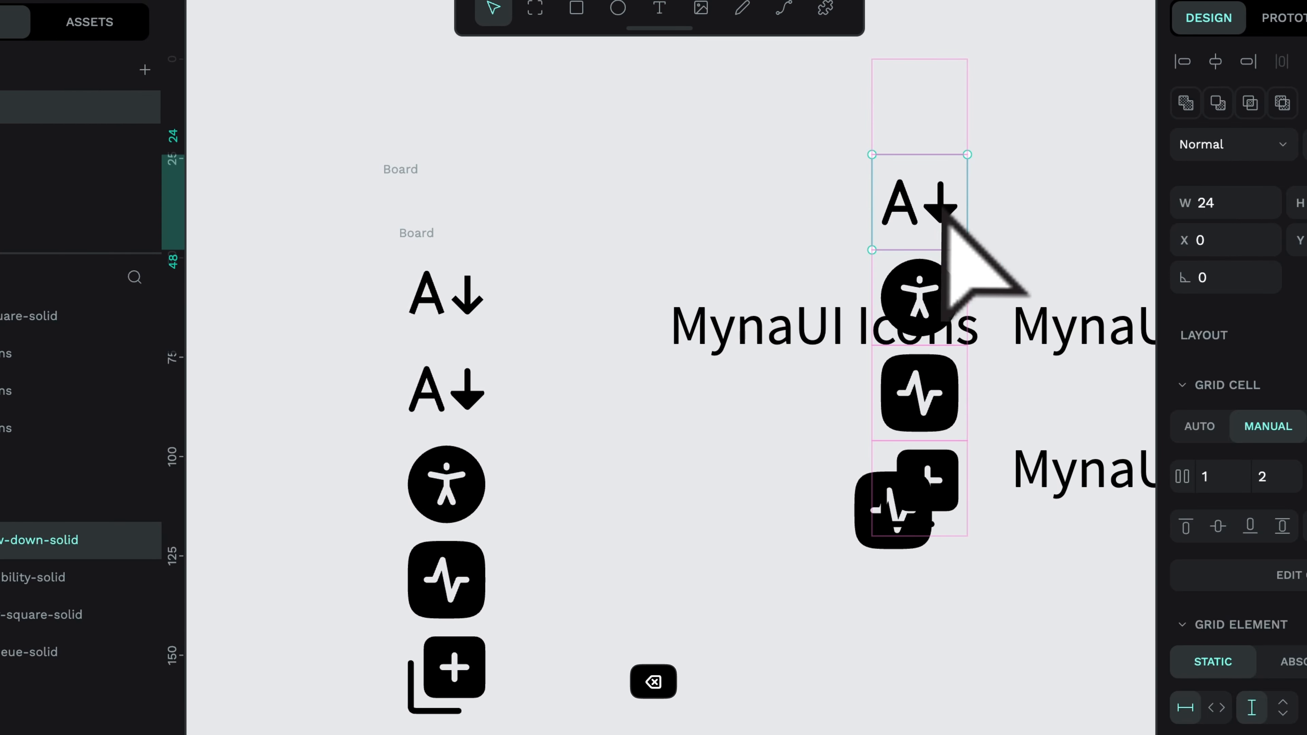
left_click(380, 140)
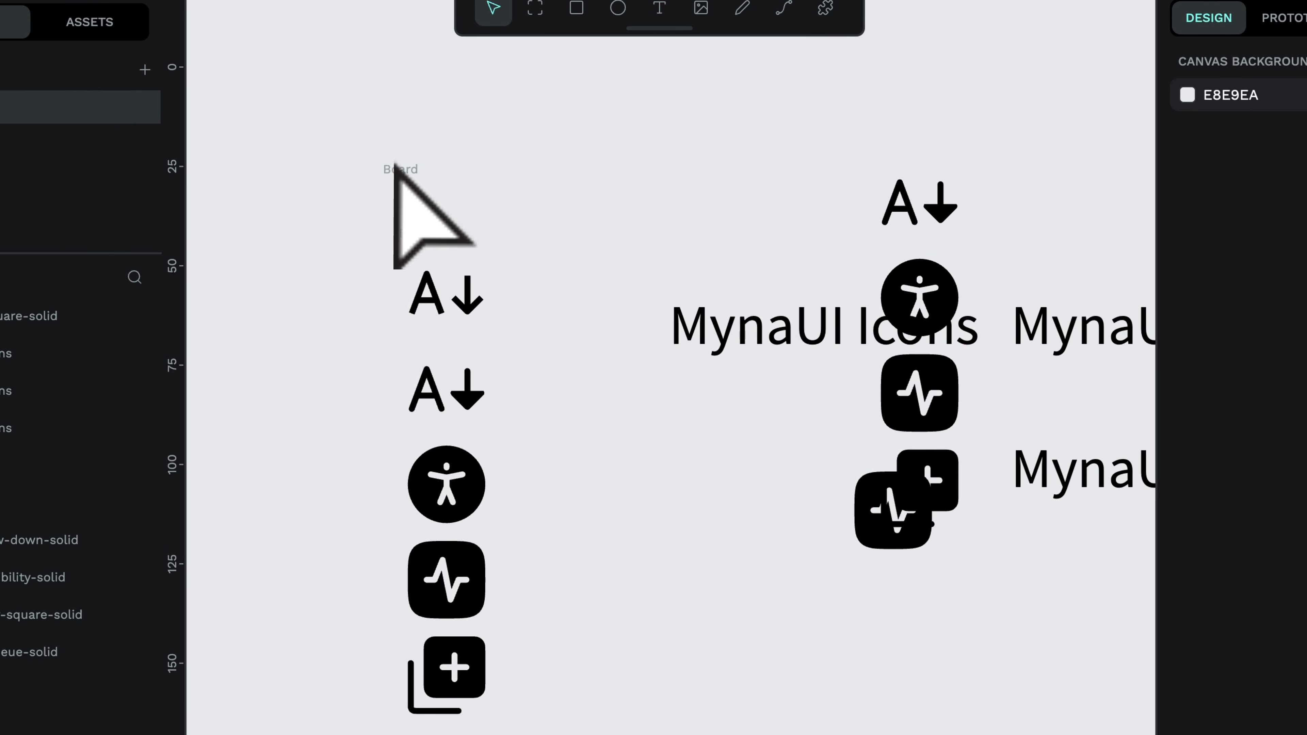
left_click(400, 185)
key("BackSpace")
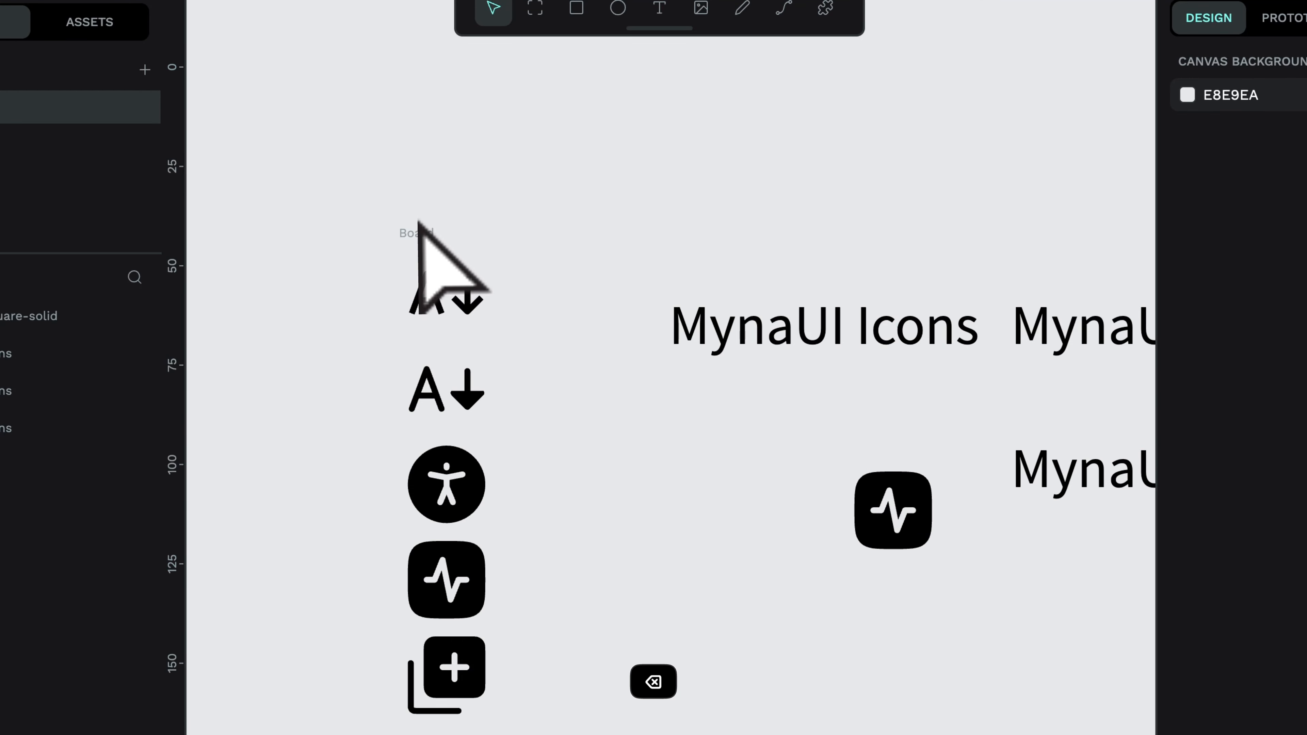
Duplicate the loose activity-square-solid icon three times and scatter the copies below the first MynaUI Icons text, one at about X 302, Y 87.
left_click(893, 507)
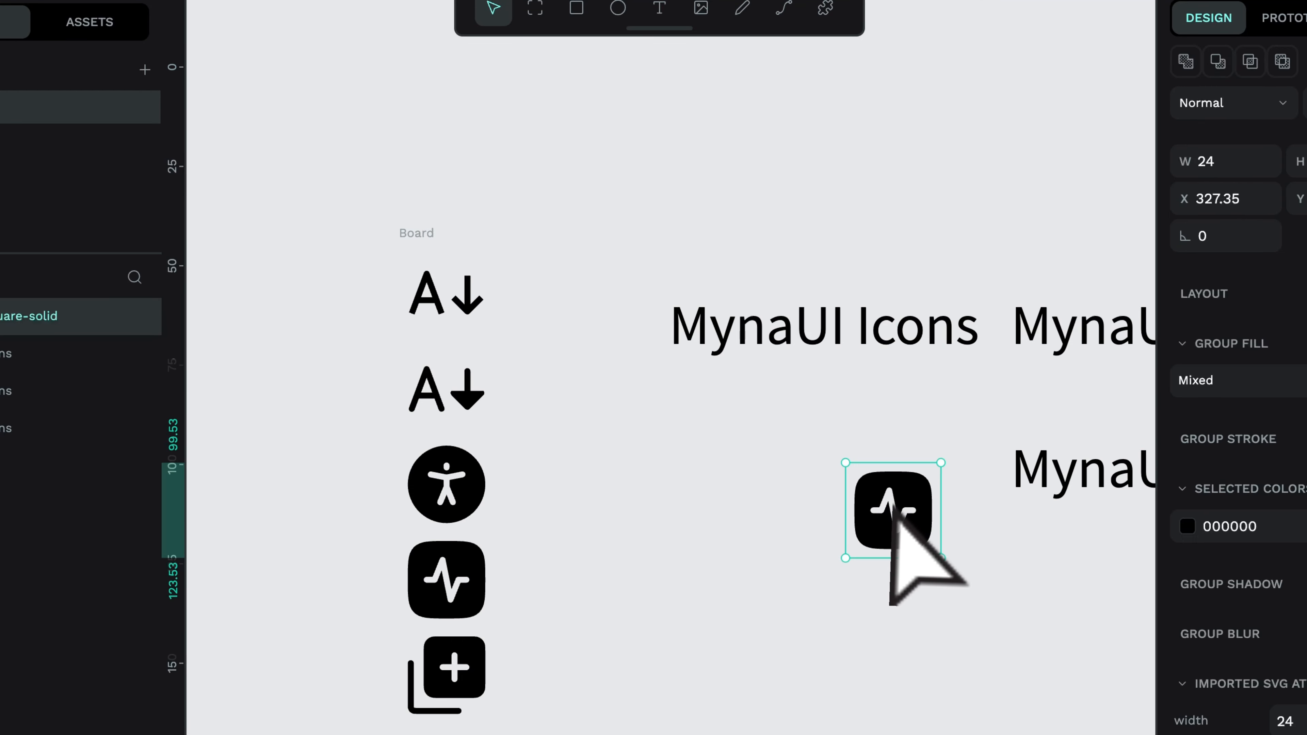
left_click_drag(894, 507, 854, 547)
left_click_drag(829, 475, 716, 404)
scroll(715, 403, "up", 3)
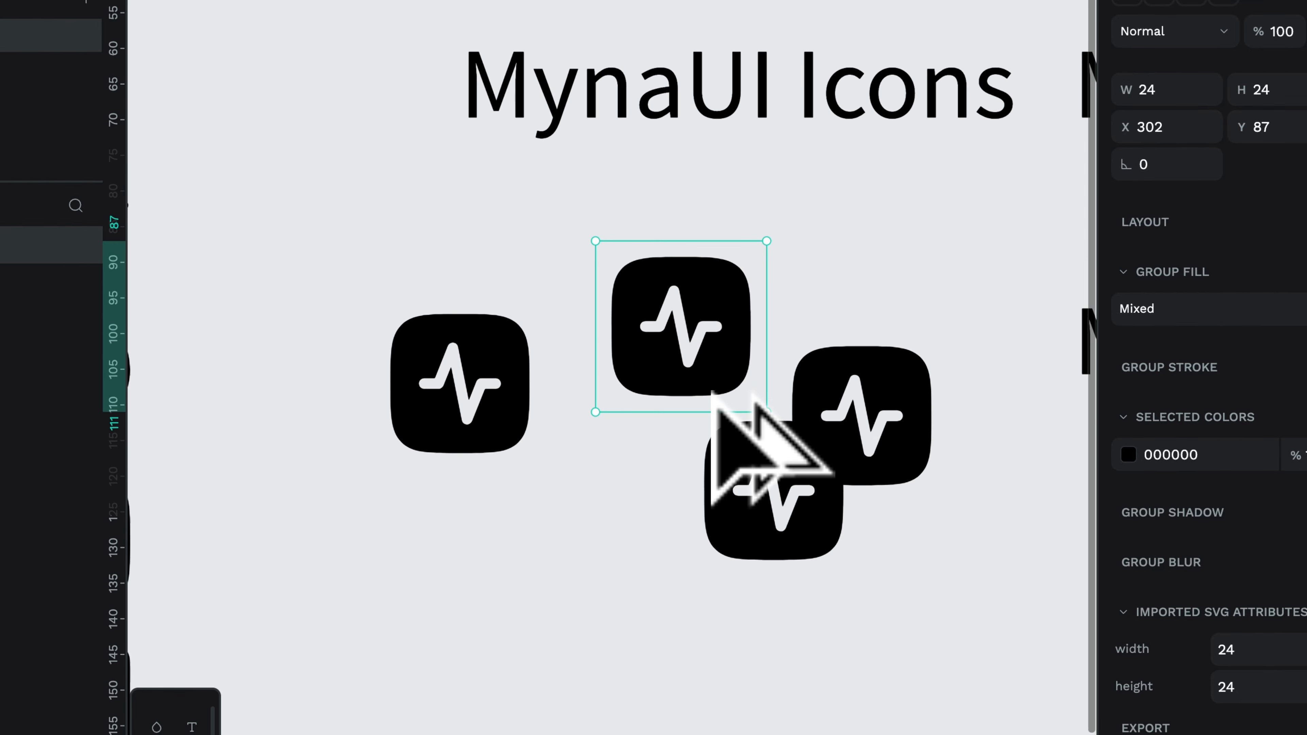
scroll(717, 406, "down", 3)
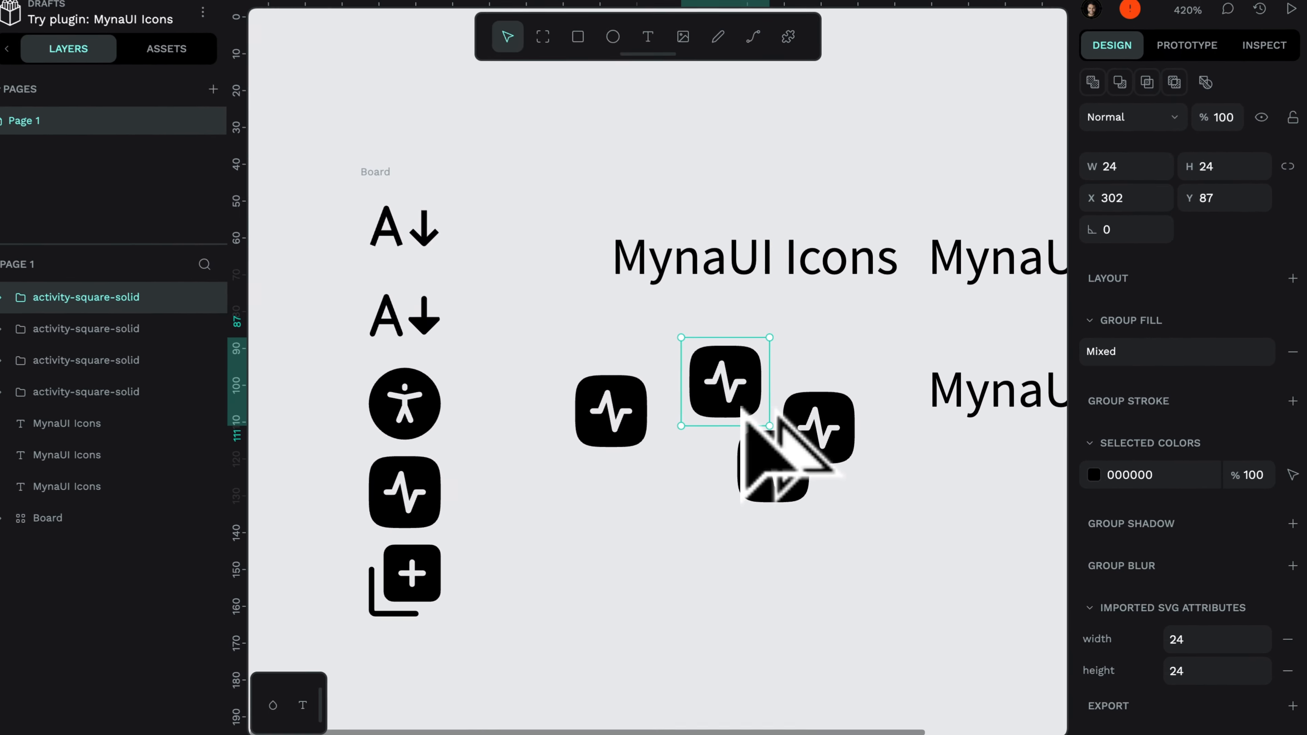
scroll(745, 411, "up", 1)
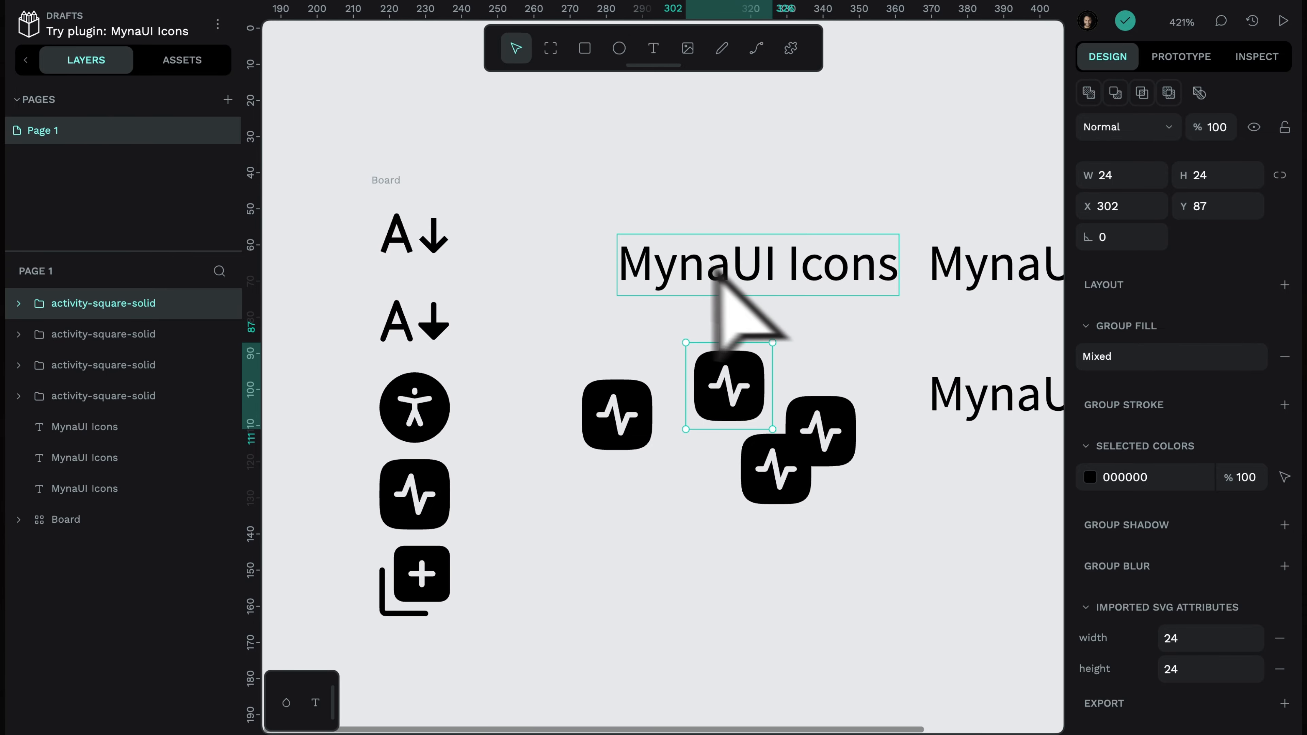
Select the four loose activity-square-solid icons and arrange them in a grid layout.
left_click(516, 186)
left_click_drag(548, 305, 850, 567)
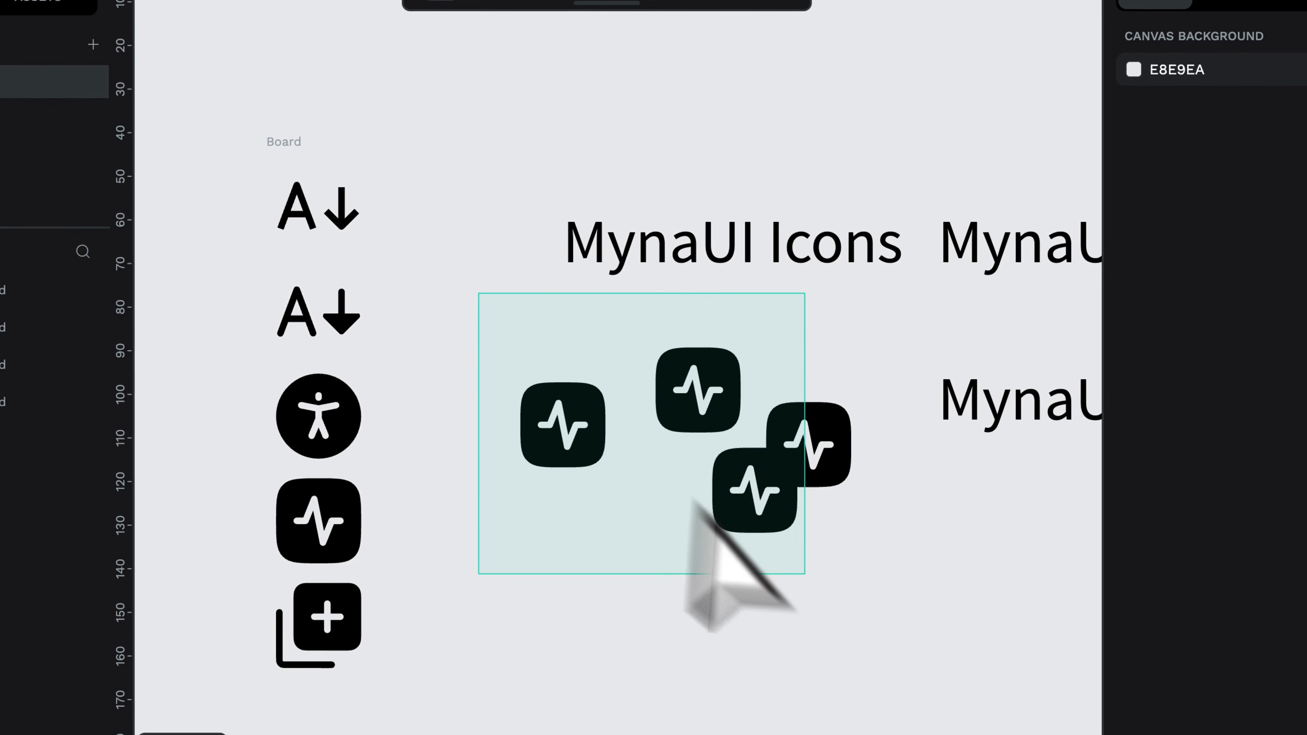
scroll(843, 609, "right", 2)
scroll(843, 608, "down", 1)
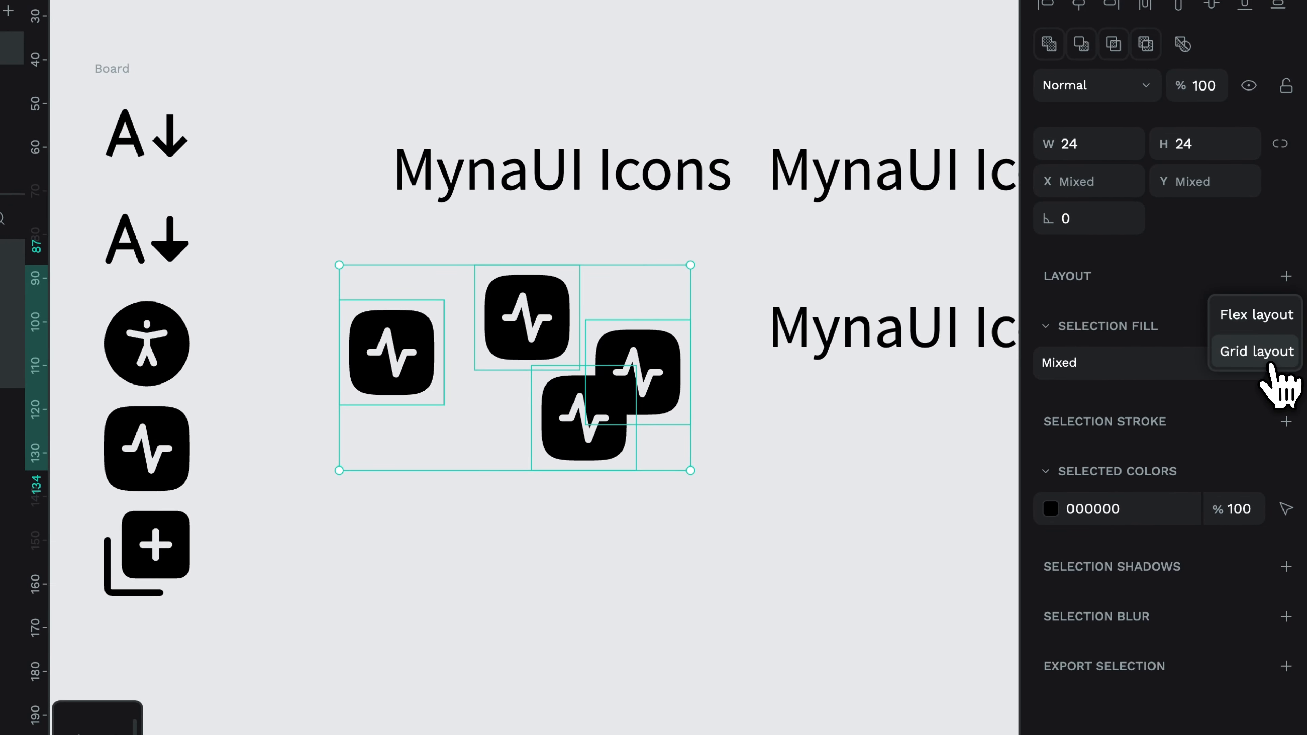
left_click(1268, 363)
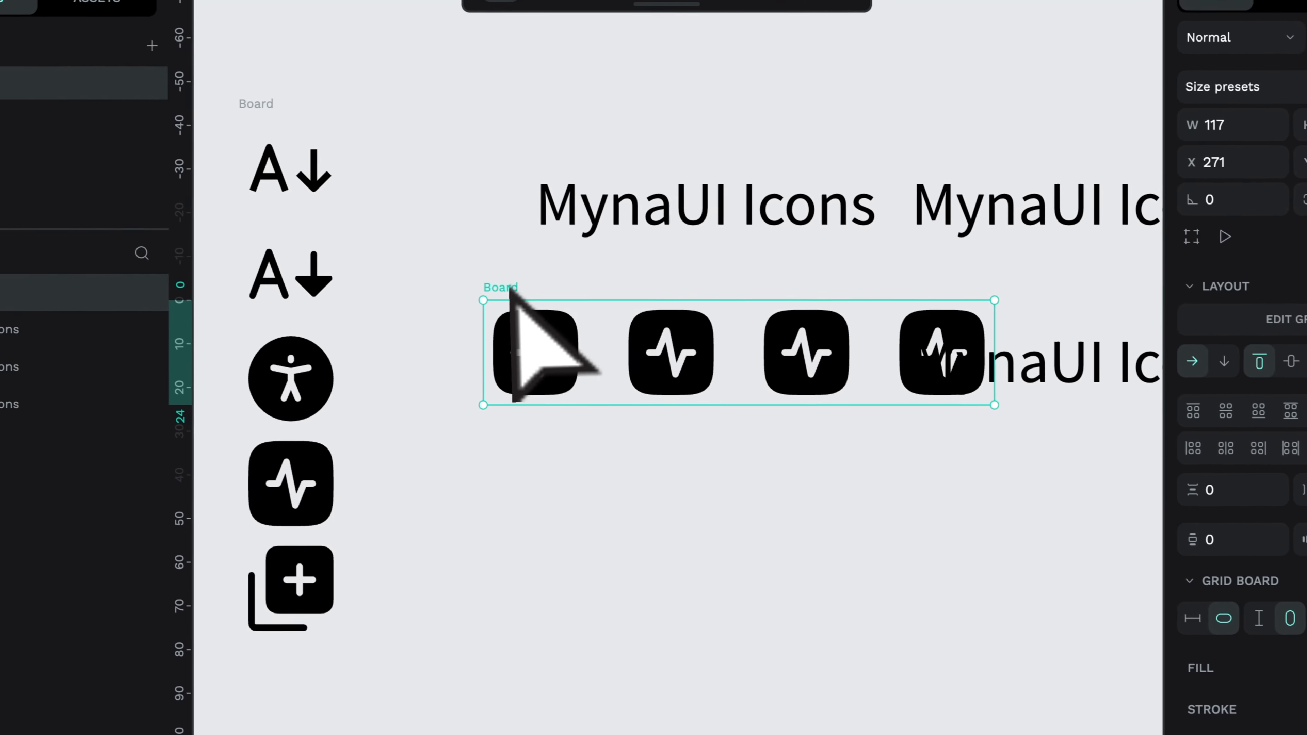
Move the four-icon grid board below the MynaUI Icons texts to X 260, Y 141.
left_click(361, 471)
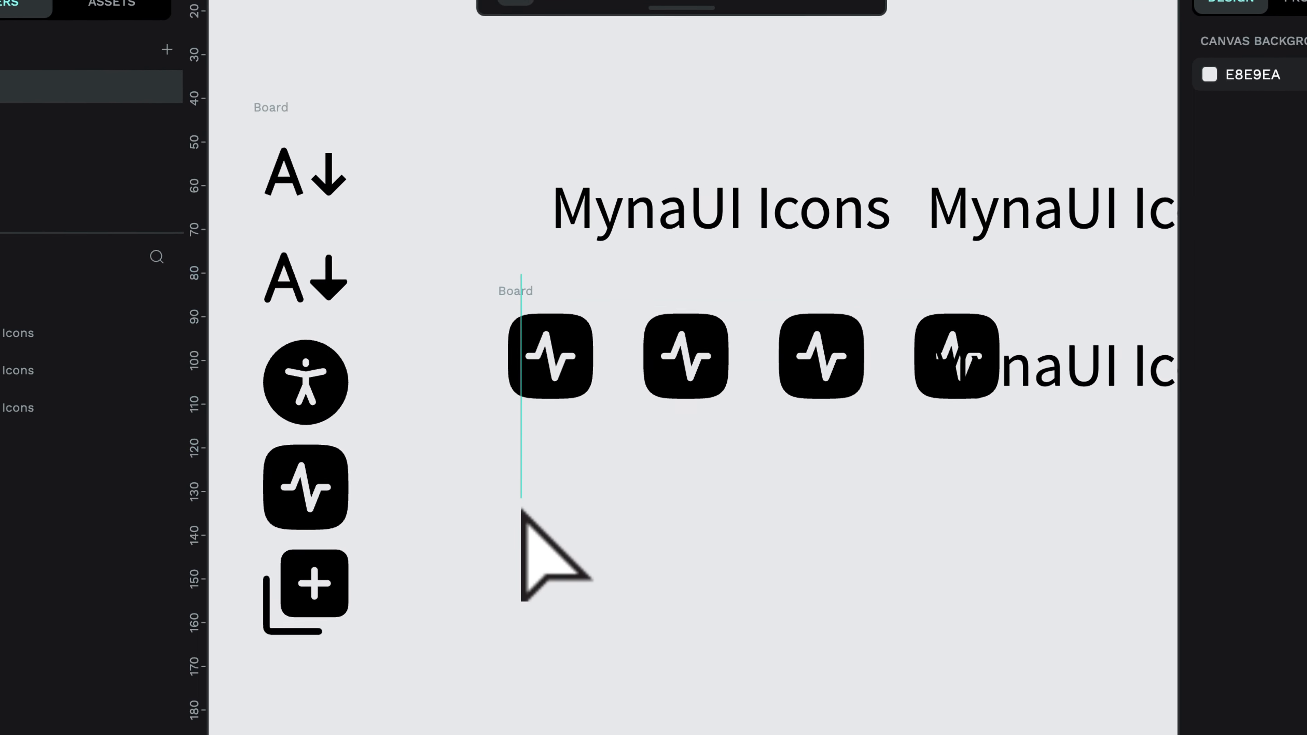
left_click_drag(521, 509, 523, 485)
left_click(516, 279)
left_click_drag(514, 289, 396, 536)
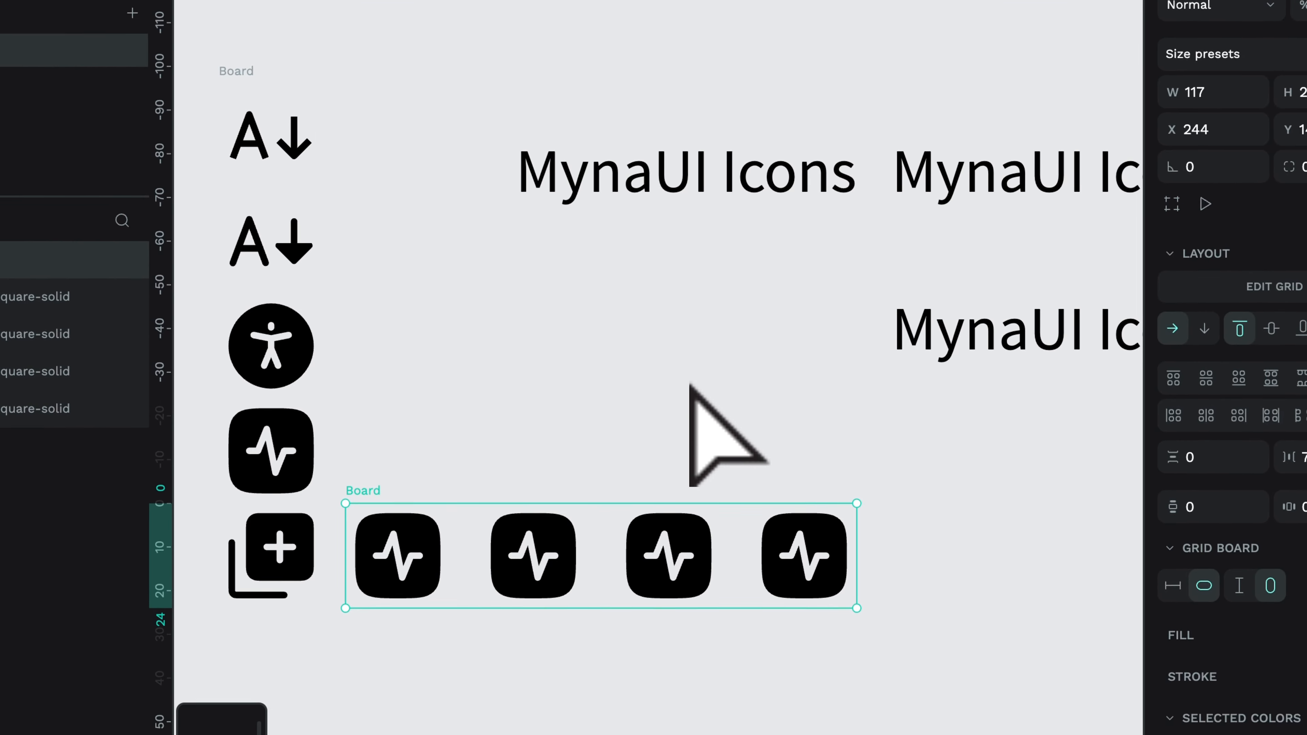
left_click(689, 396)
left_click_drag(356, 491, 423, 490)
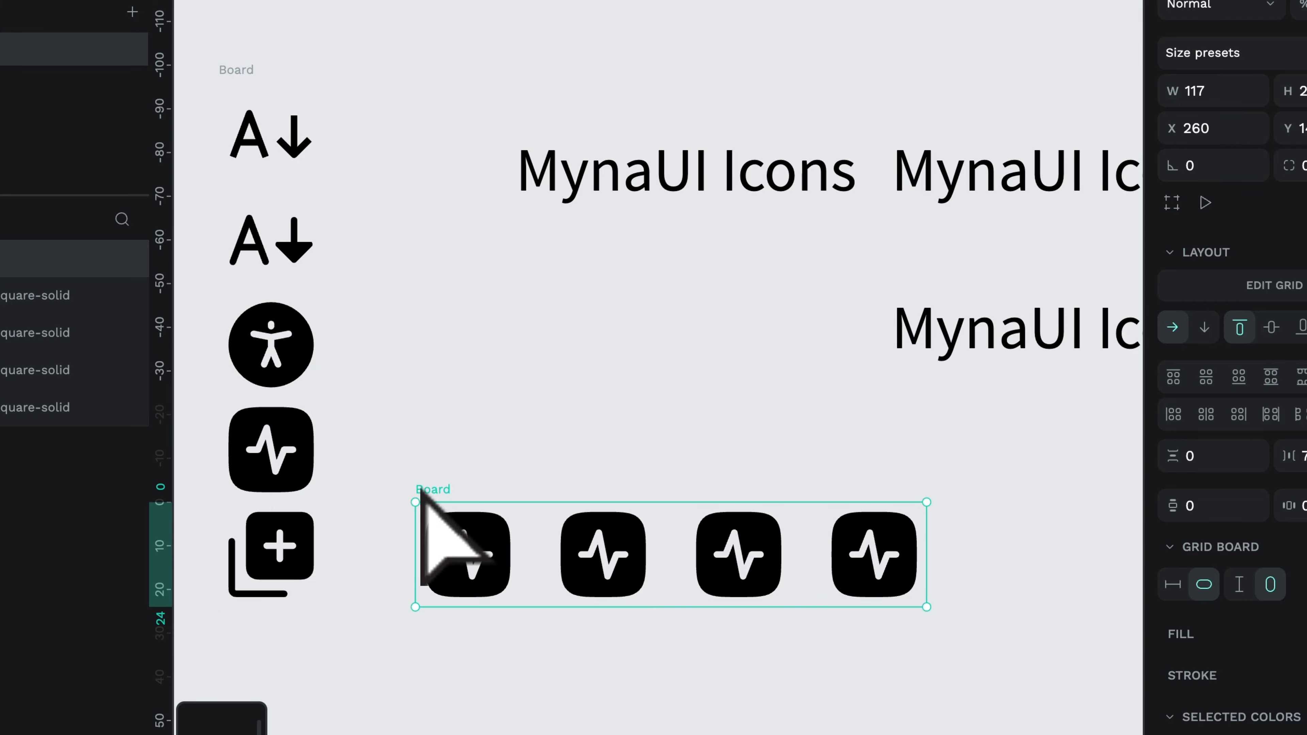
Reorder the grid board's third activity-square-solid icon, shifting it one place forward and two places back among its neighbours.
scroll(865, 404, "down", 2)
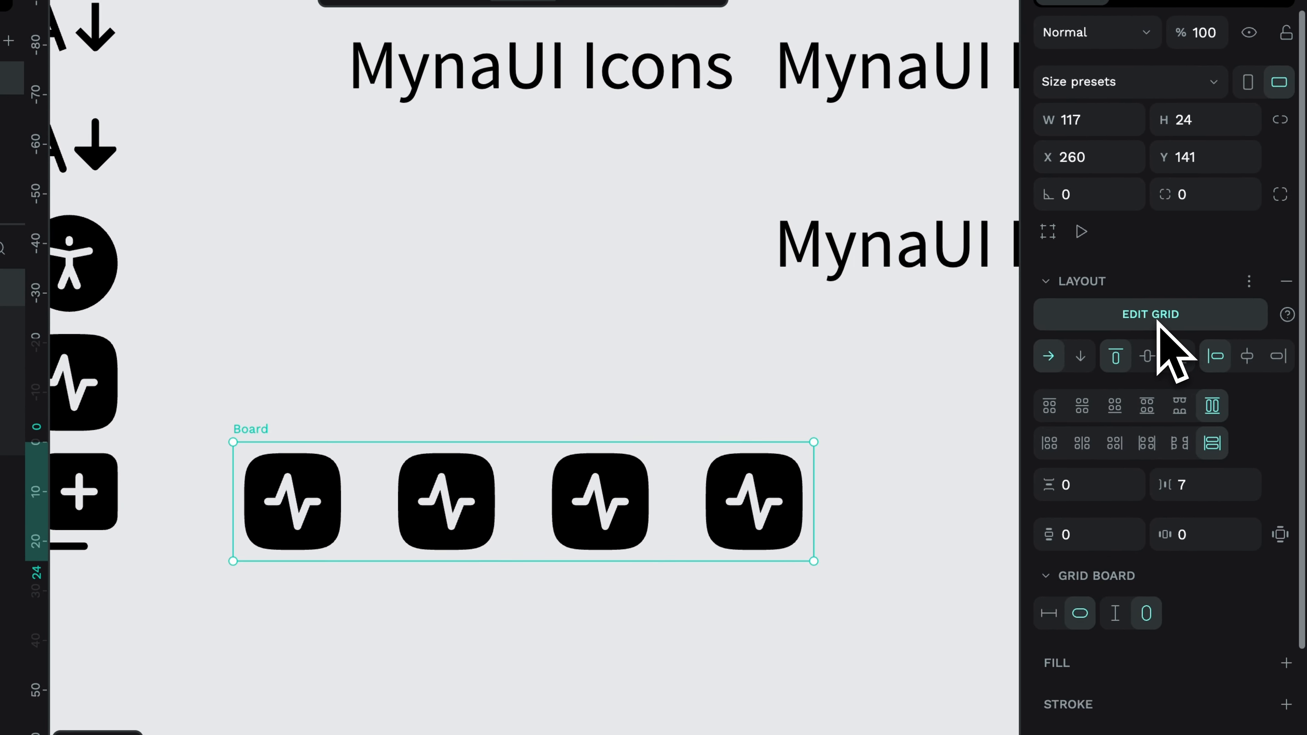
left_click(1158, 320)
left_click(586, 494)
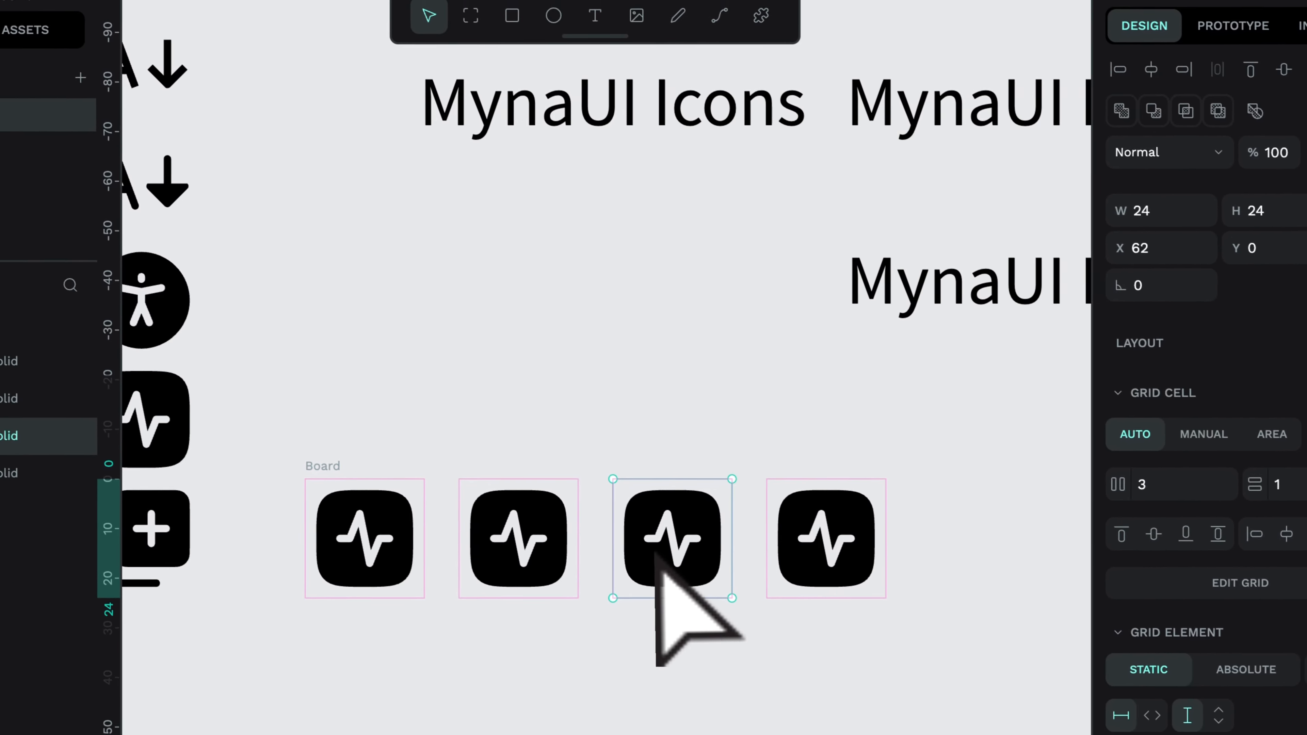
key("Right")
key("Left")
key("Left")
left_click(520, 350)
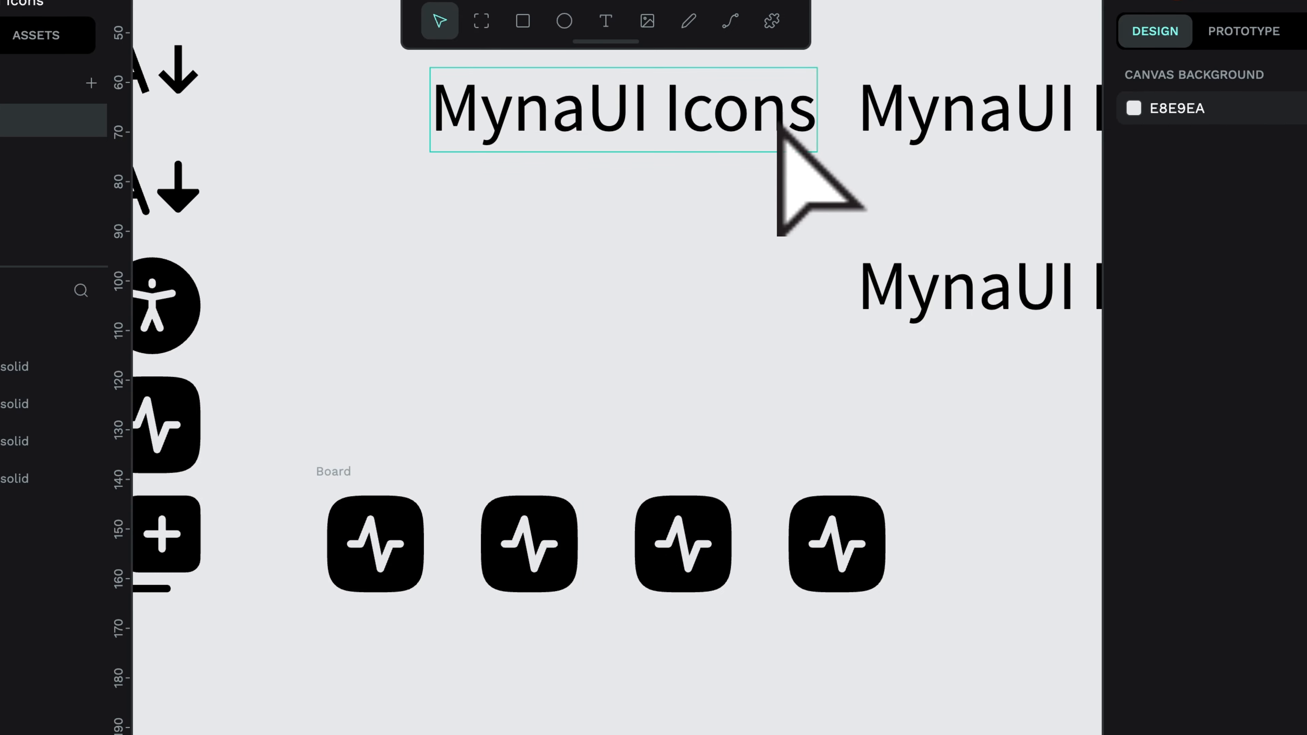
Switch to the Projects dashboard and change the active team from Your Penpot to Design Team.
key("ctrl+Tab")
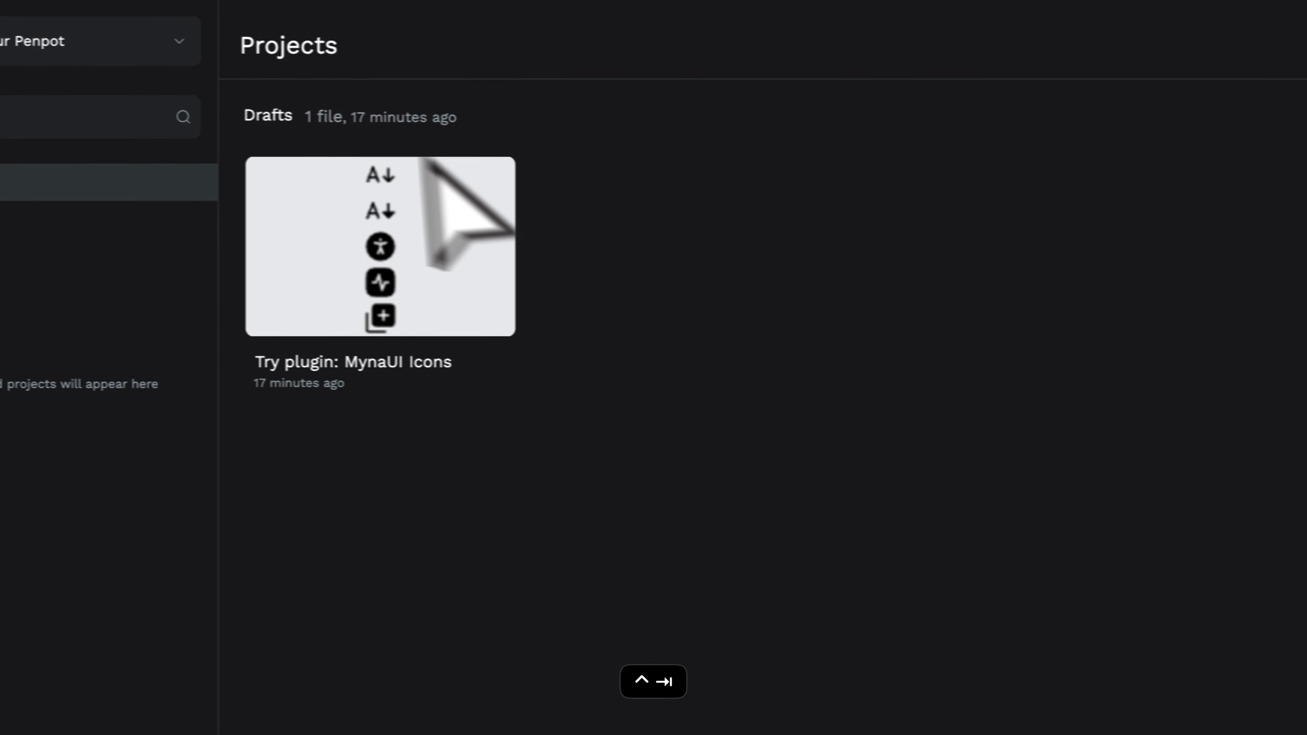
left_click(90, 44)
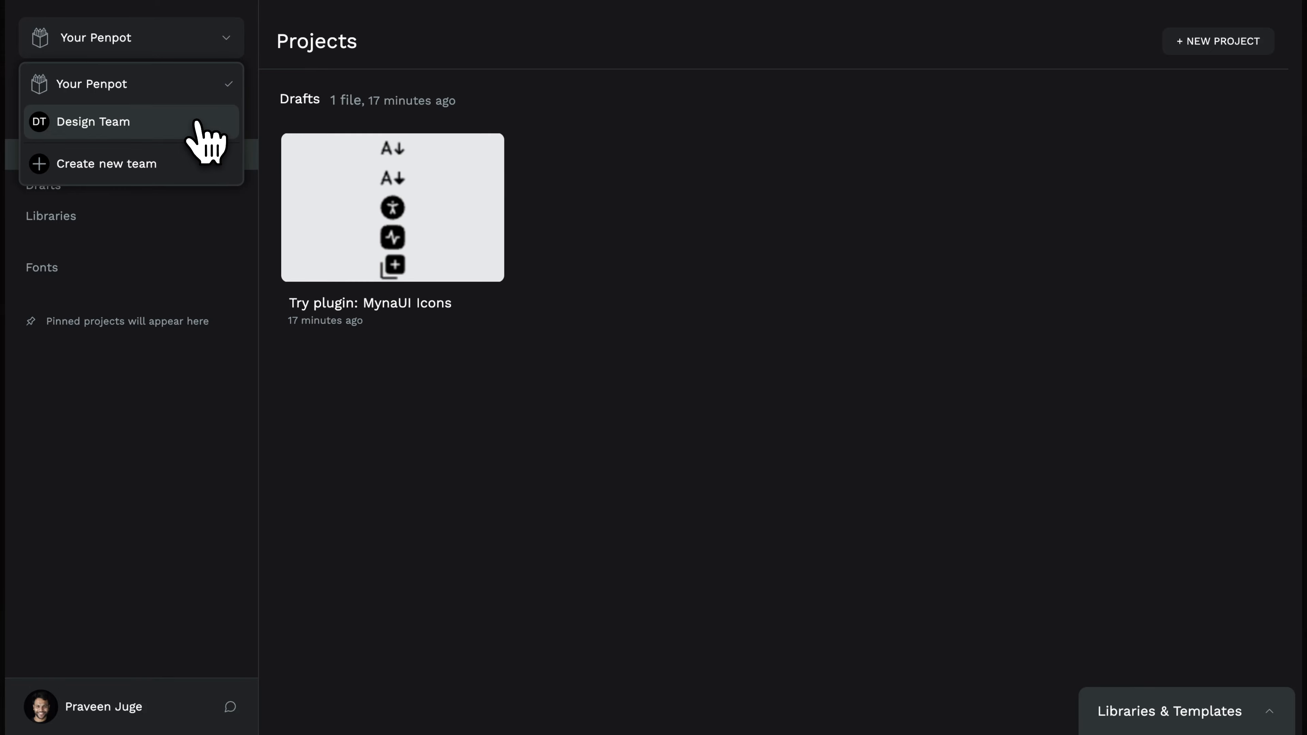
left_click(198, 123)
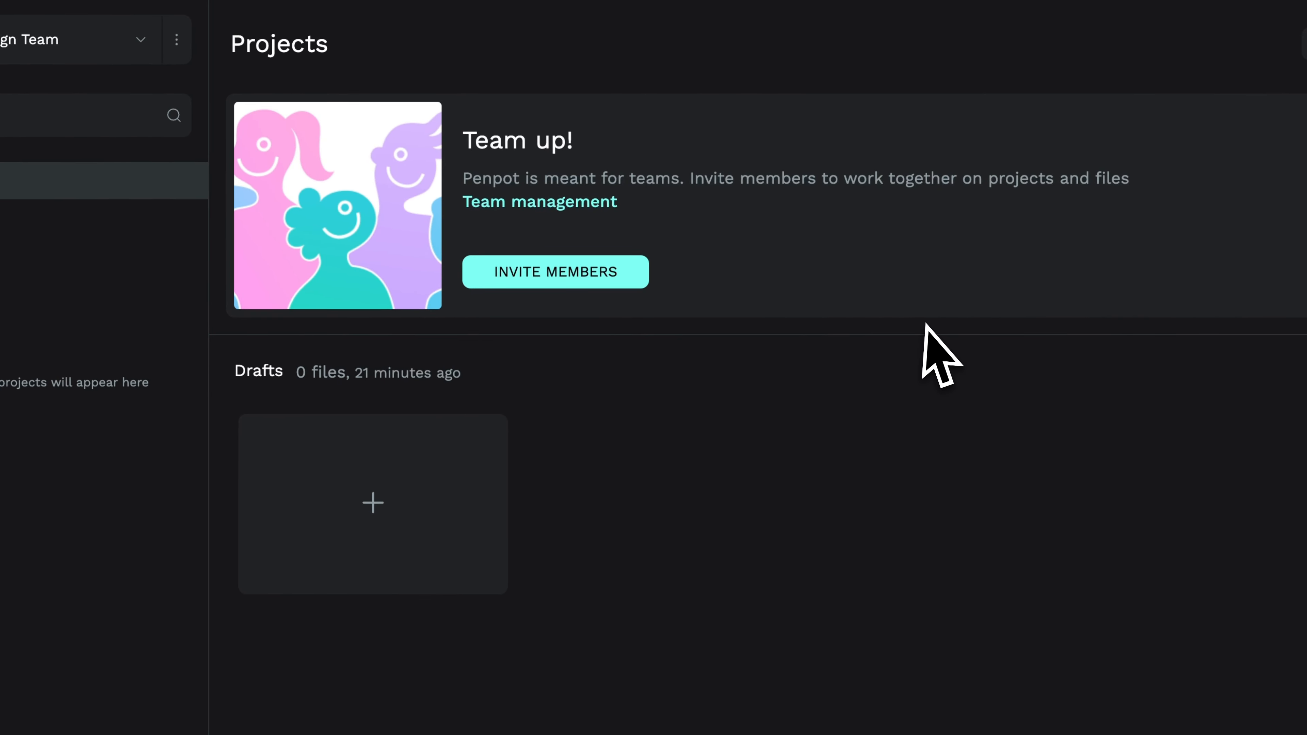